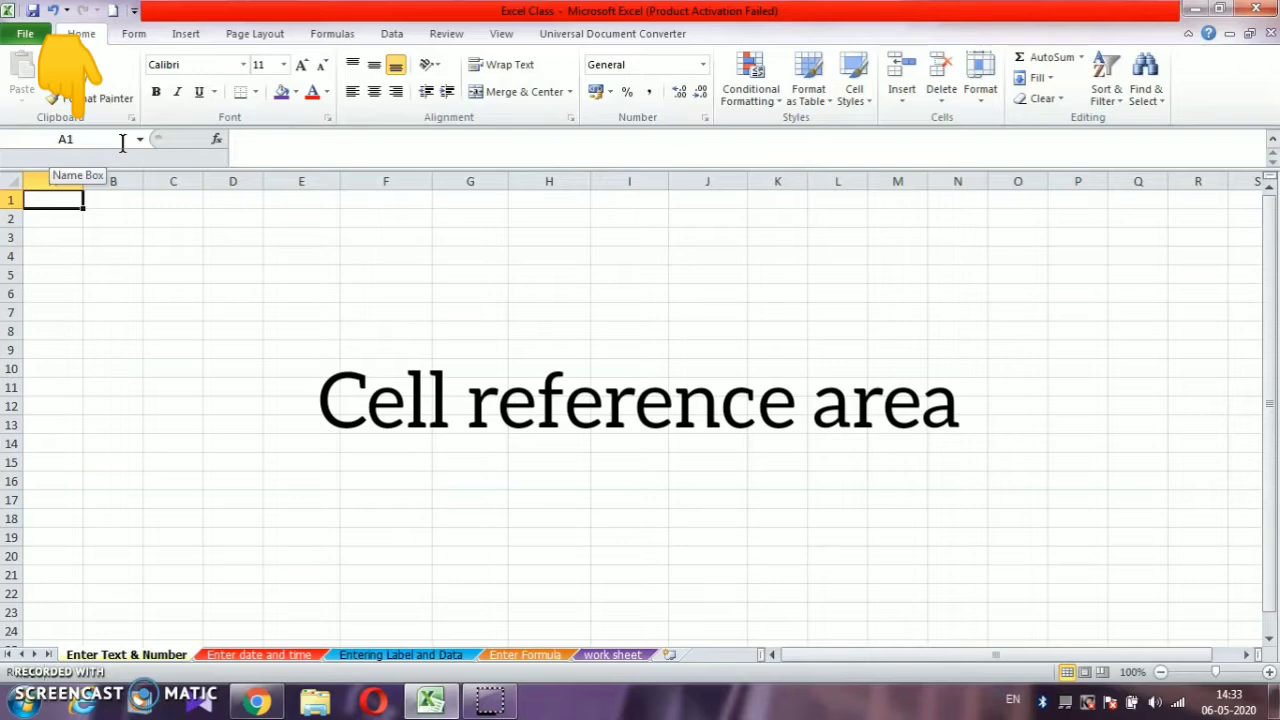
- Check how the Name Box shows the active cell reference for cells A1, I2, C8 and D1
click(75, 204)
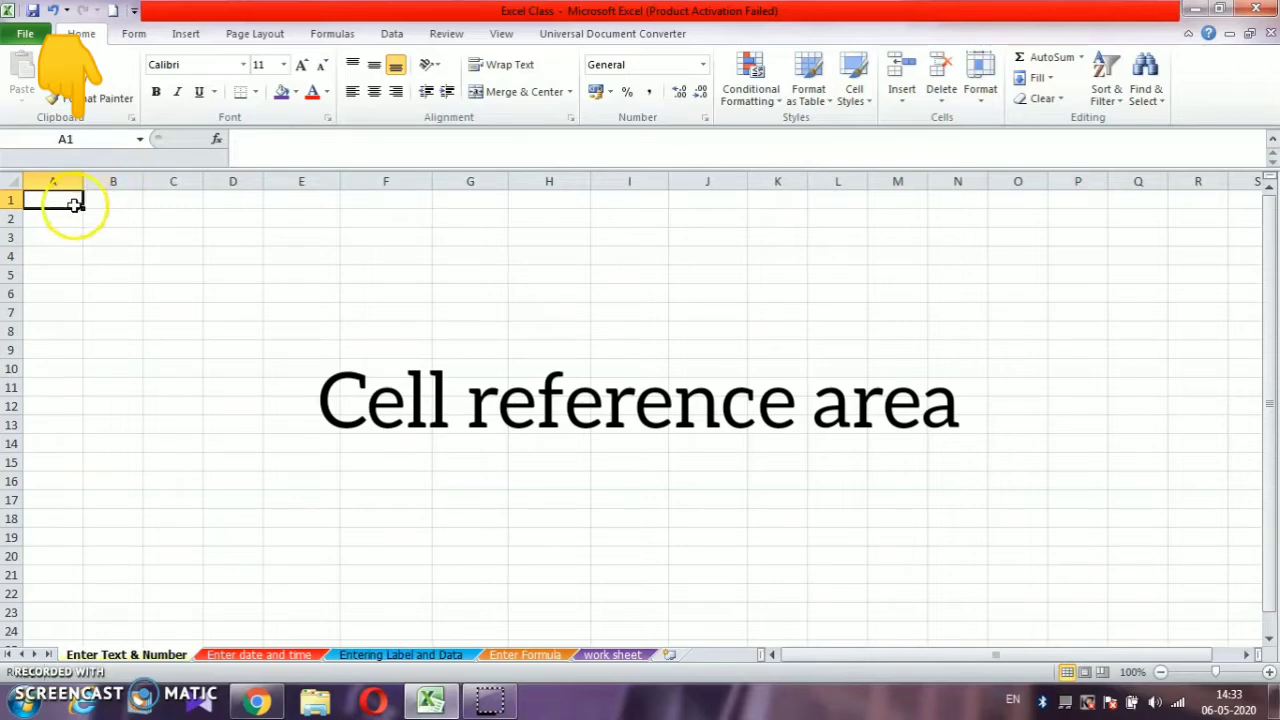
click(606, 224)
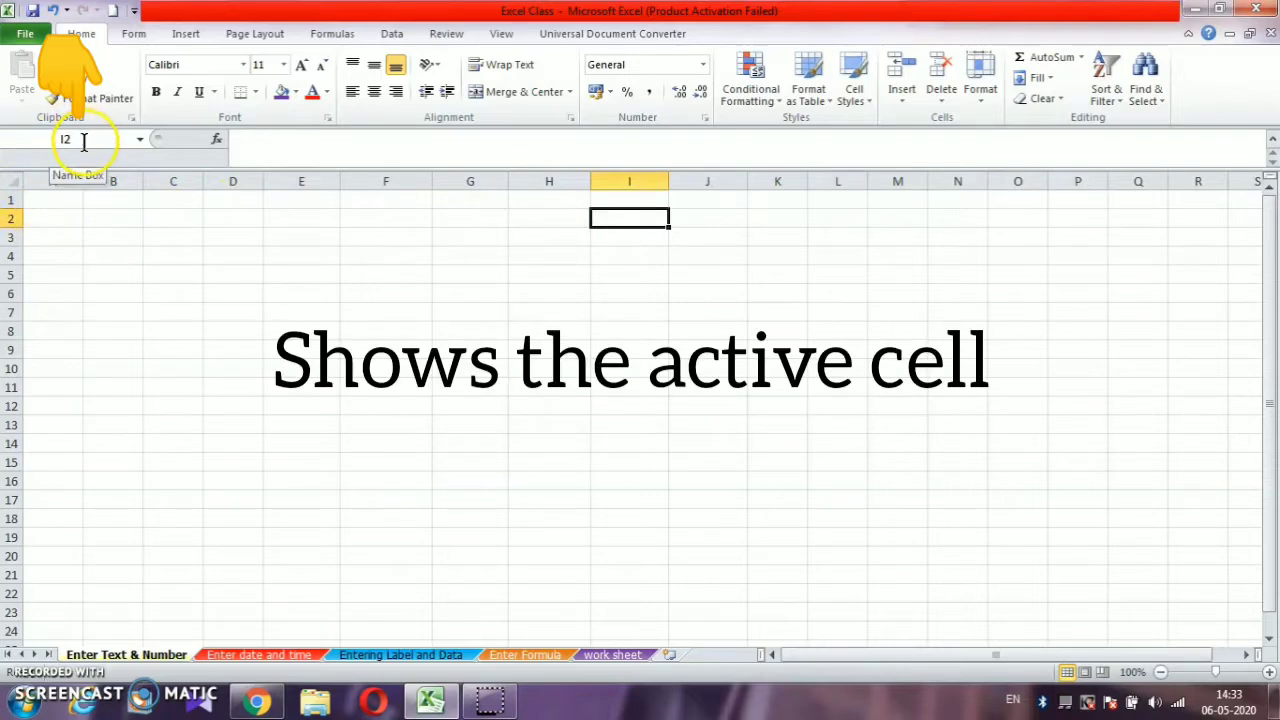
click(171, 338)
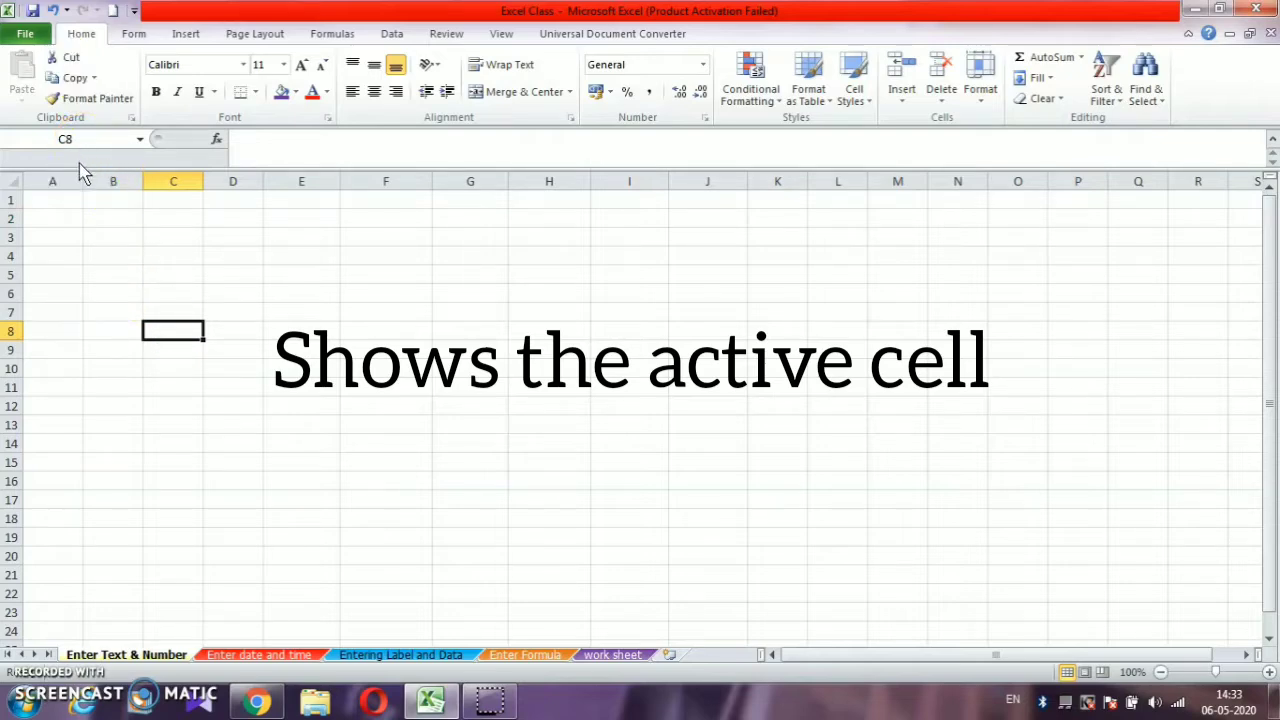
click(74, 167)
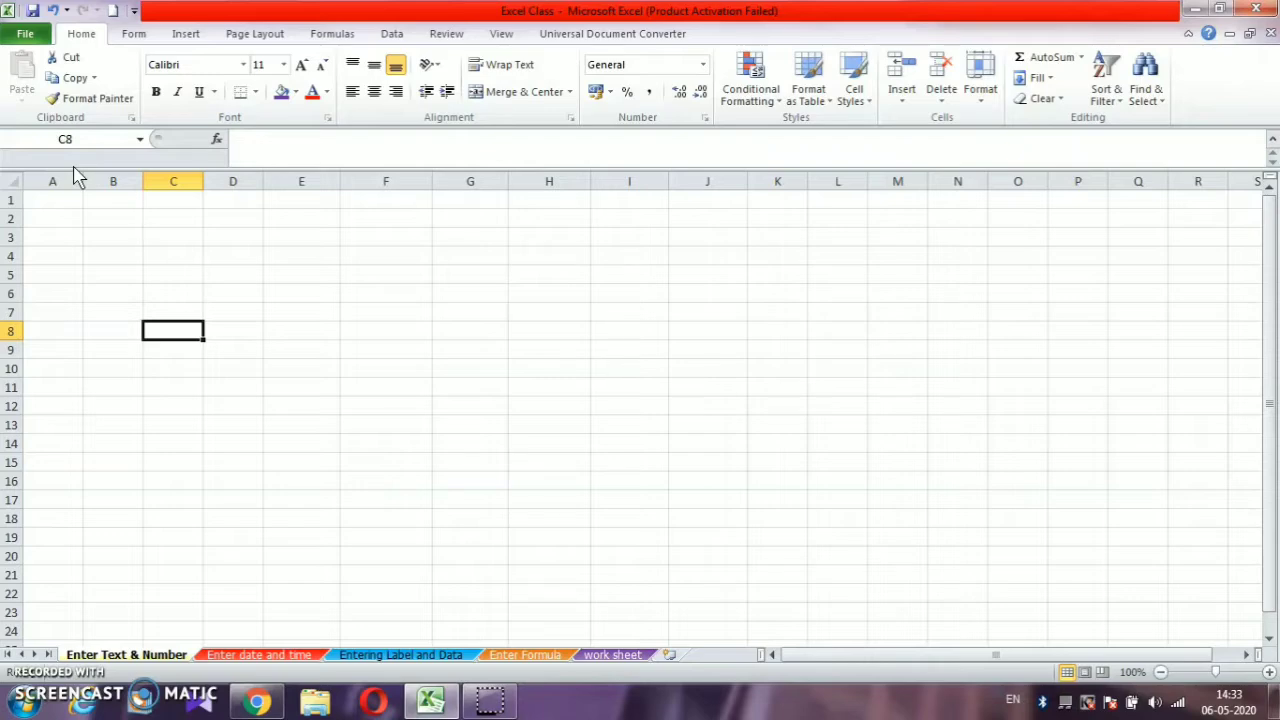
click(244, 203)
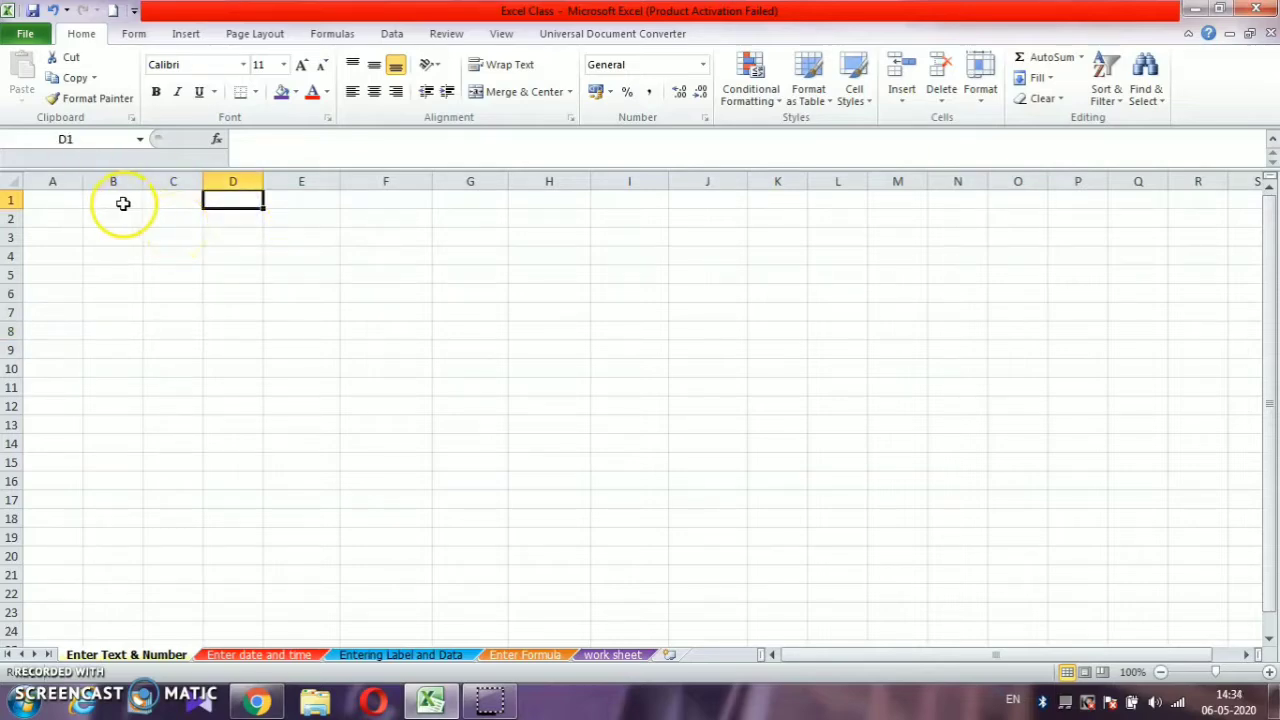
- Enter the heading "Name" in cell A1 and view the same text in the formula bar
click(79, 199)
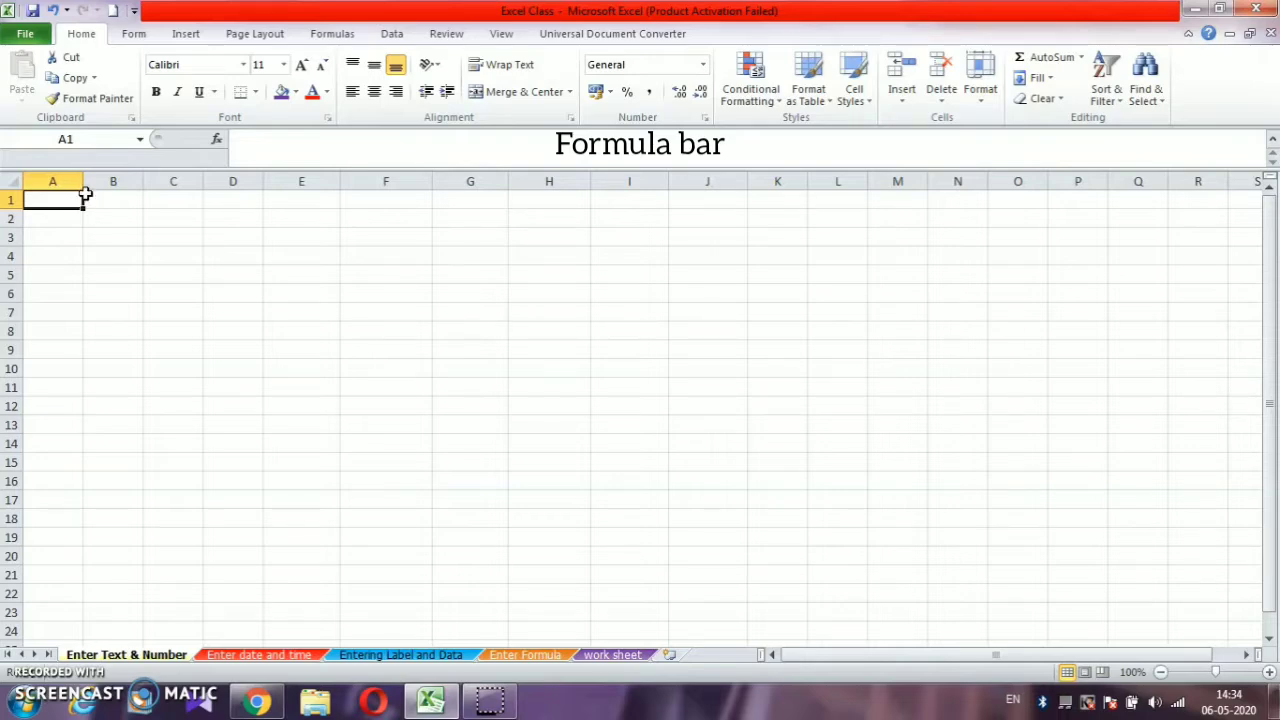
click(65, 205)
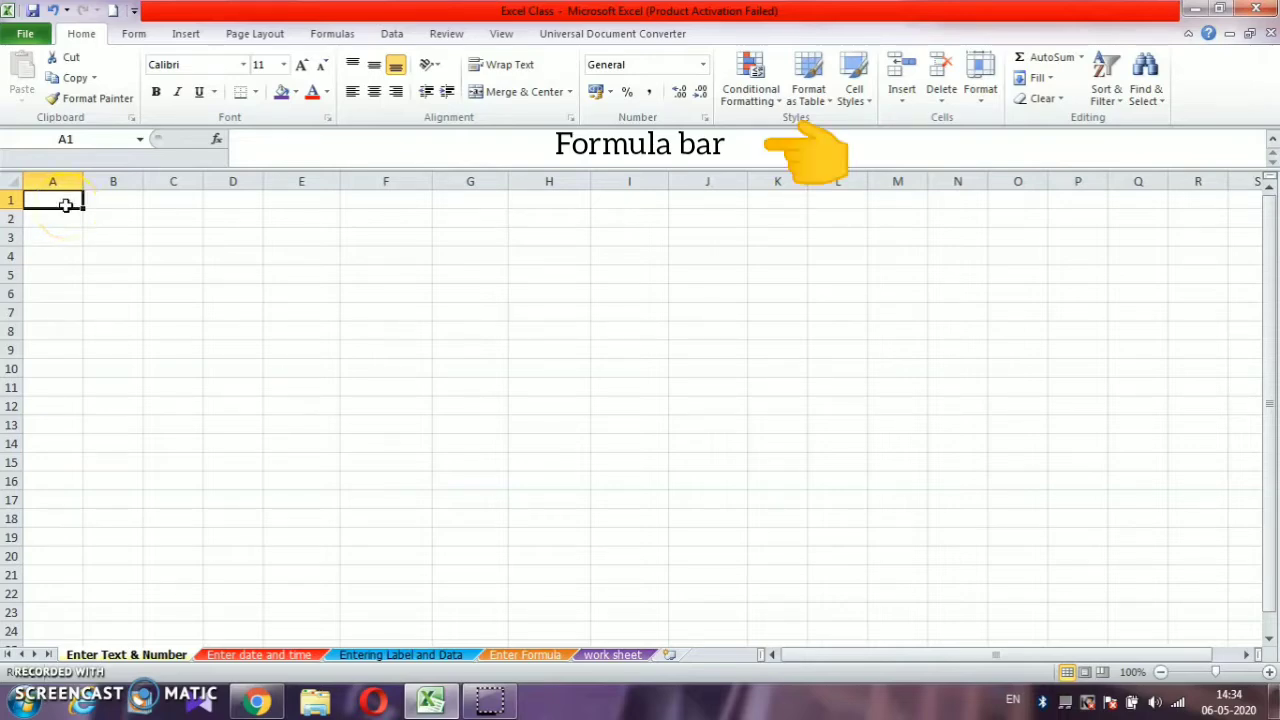
text(Name)
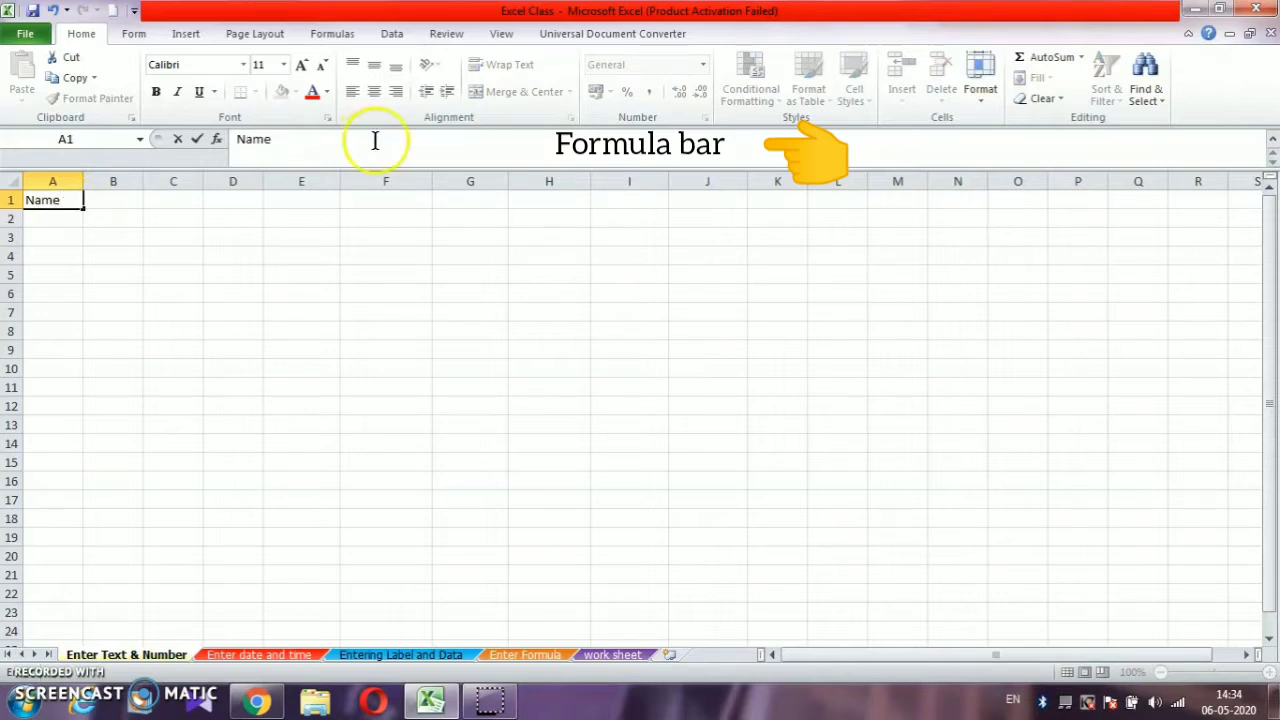
double_click(250, 140)
click(258, 142)
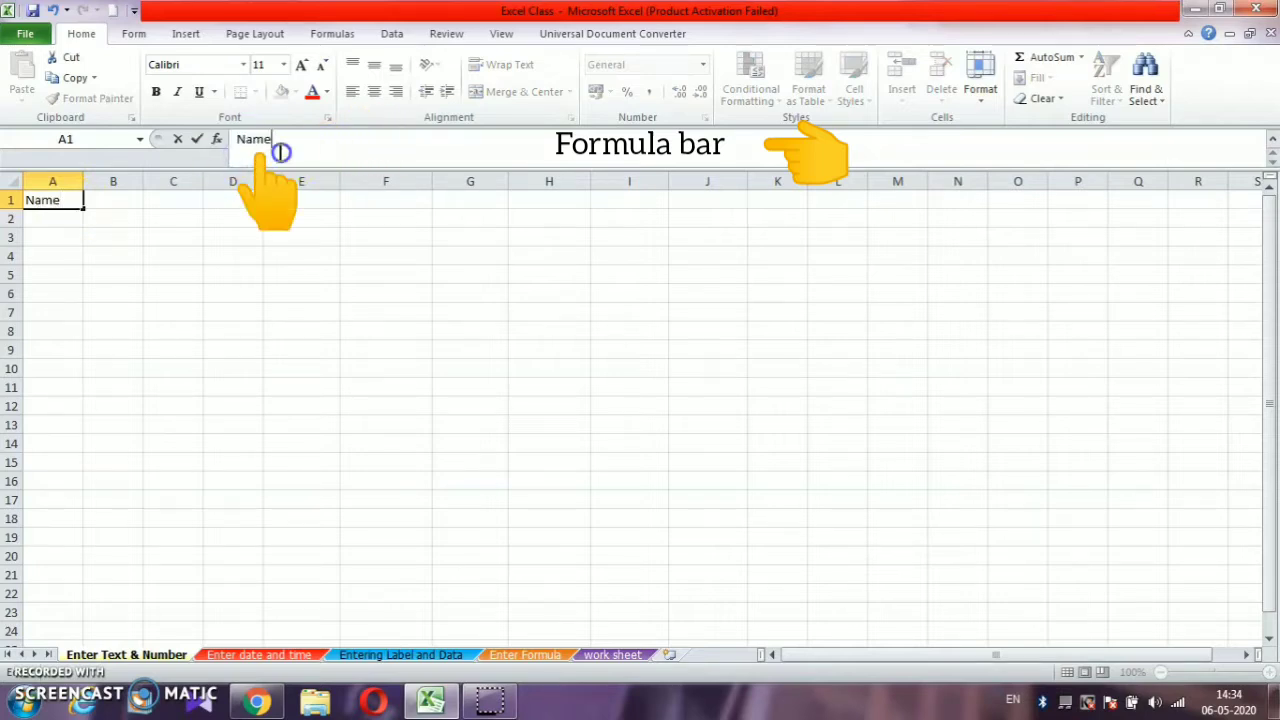
- Enter the heading "Particulars" in cell B1 and view it in the formula bar
click(101, 193)
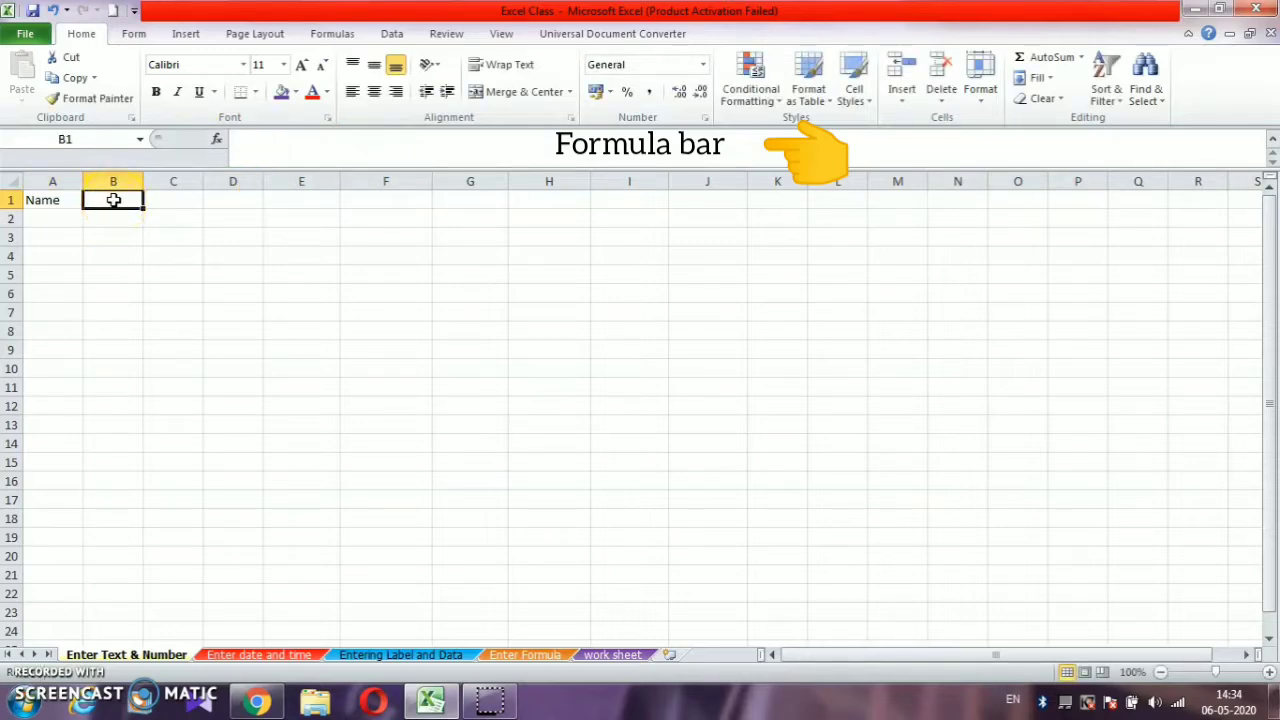
text(Partic)
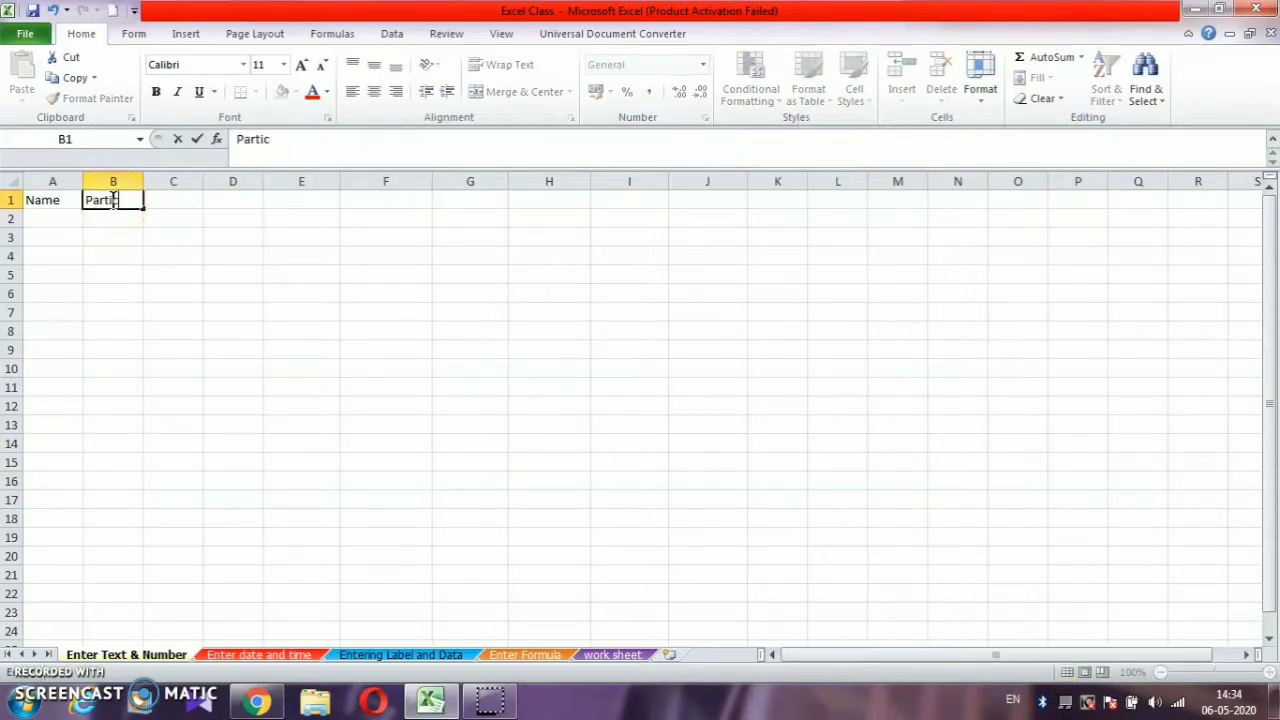
text(ulars)
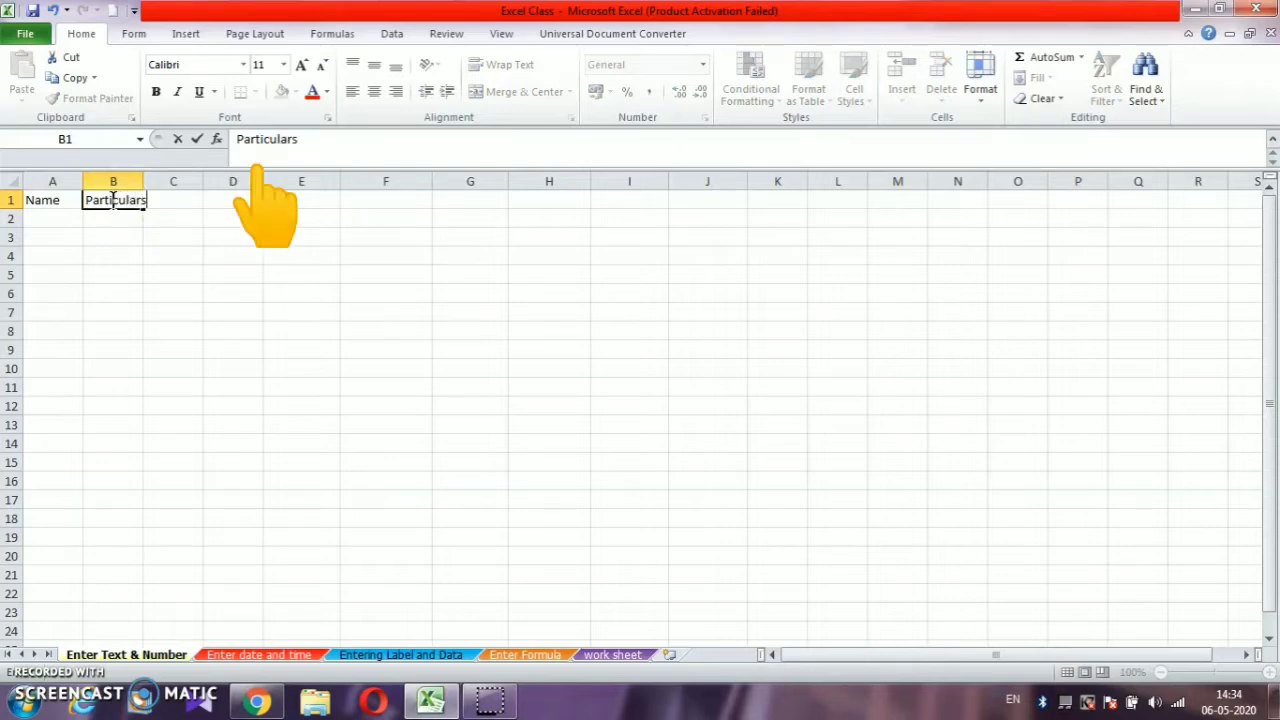
click(113, 199)
click(269, 150)
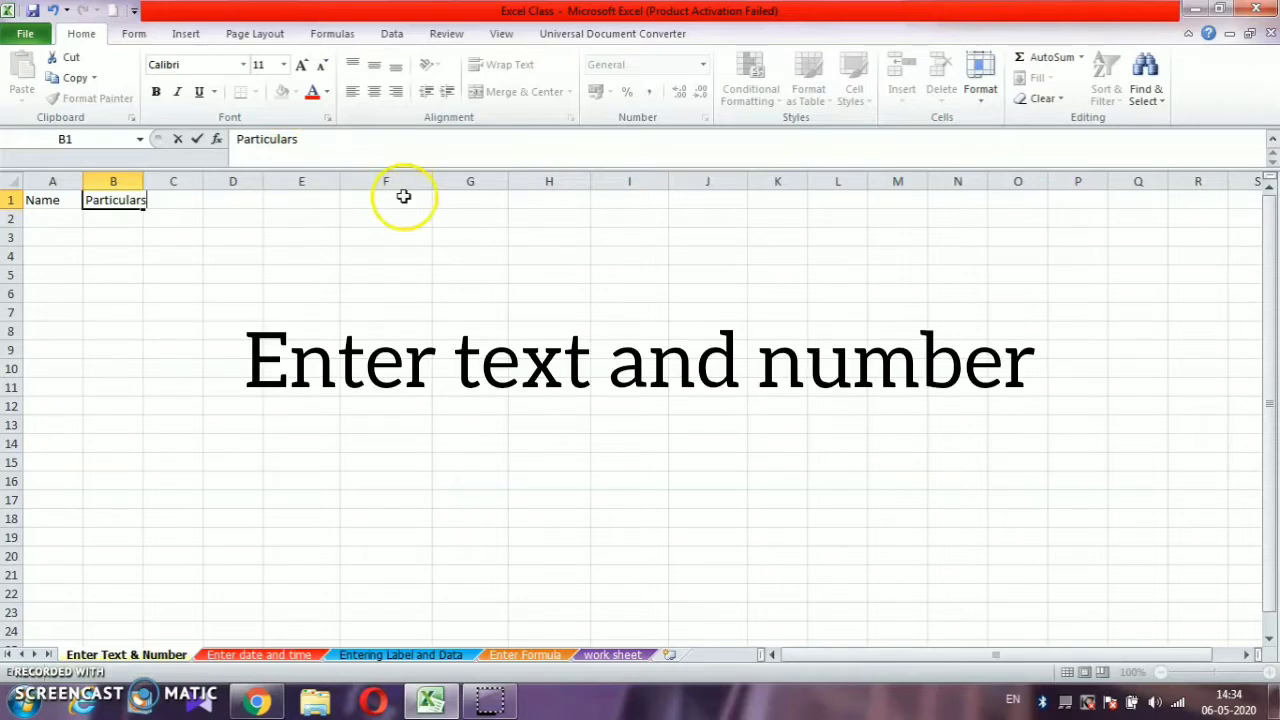
- Enter the headings "Name" in cell K1 and "Address" in cell L1
click(761, 203)
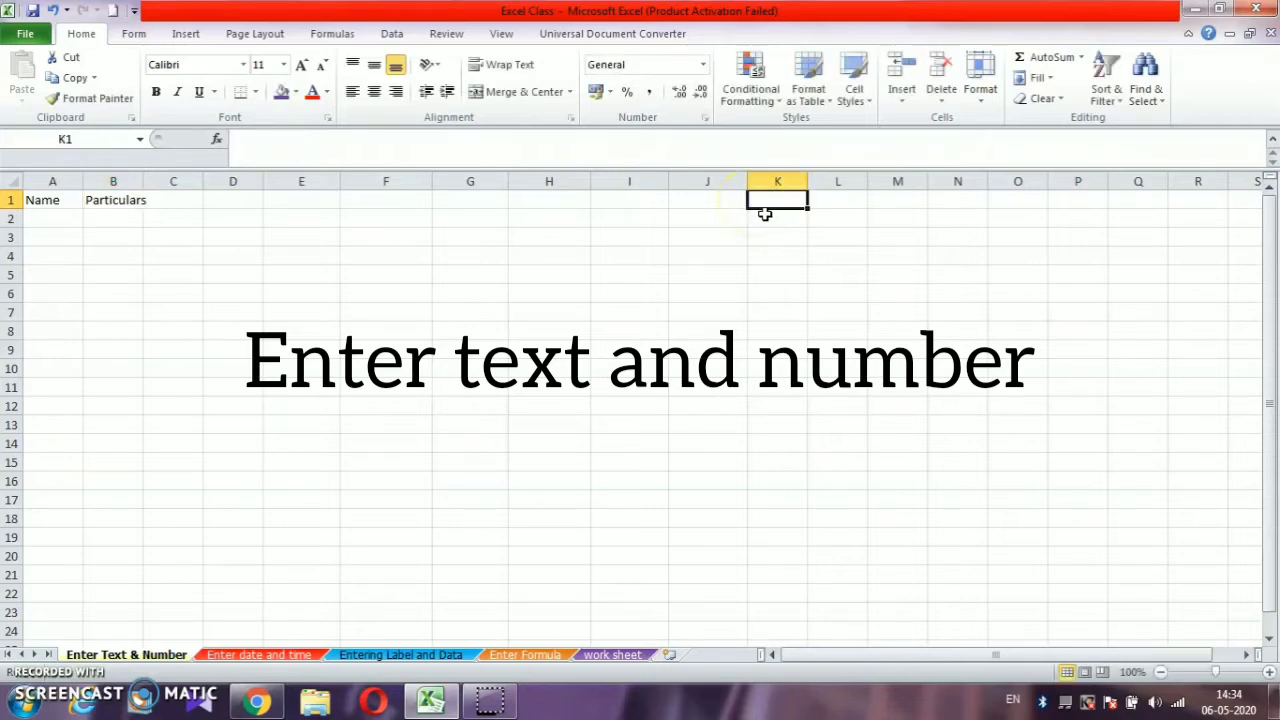
text(Name)
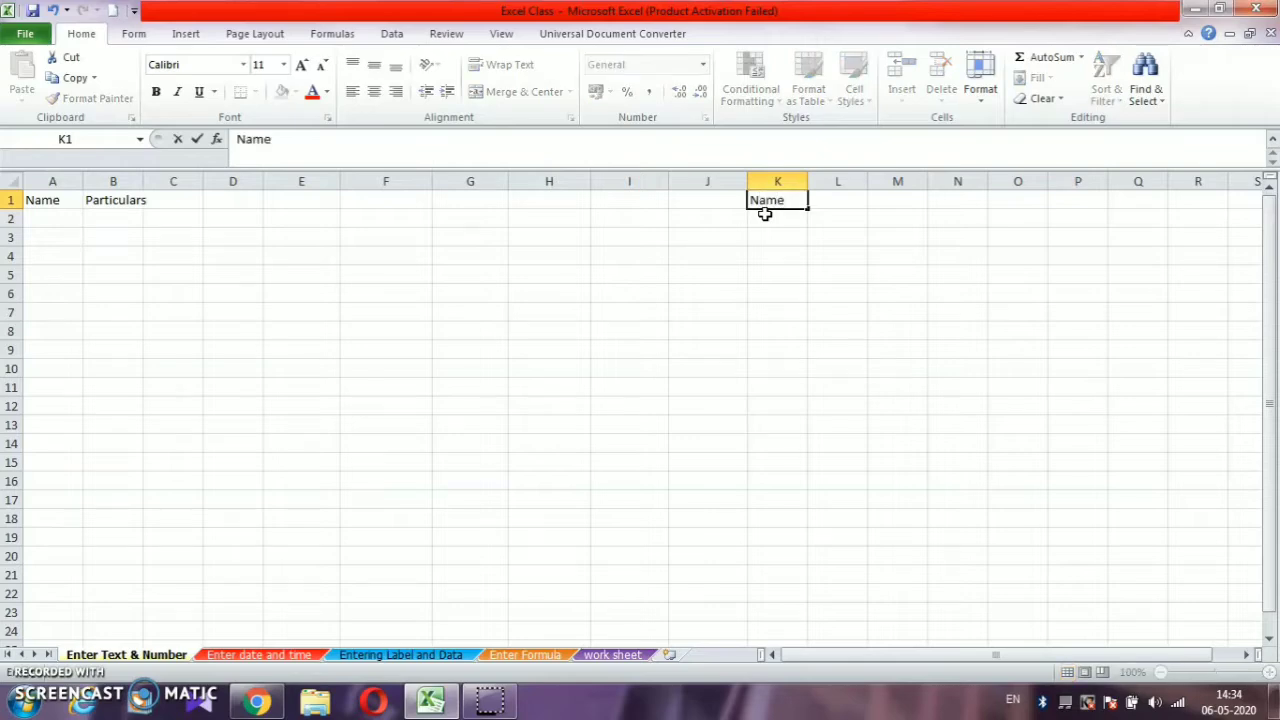
key(Tab)
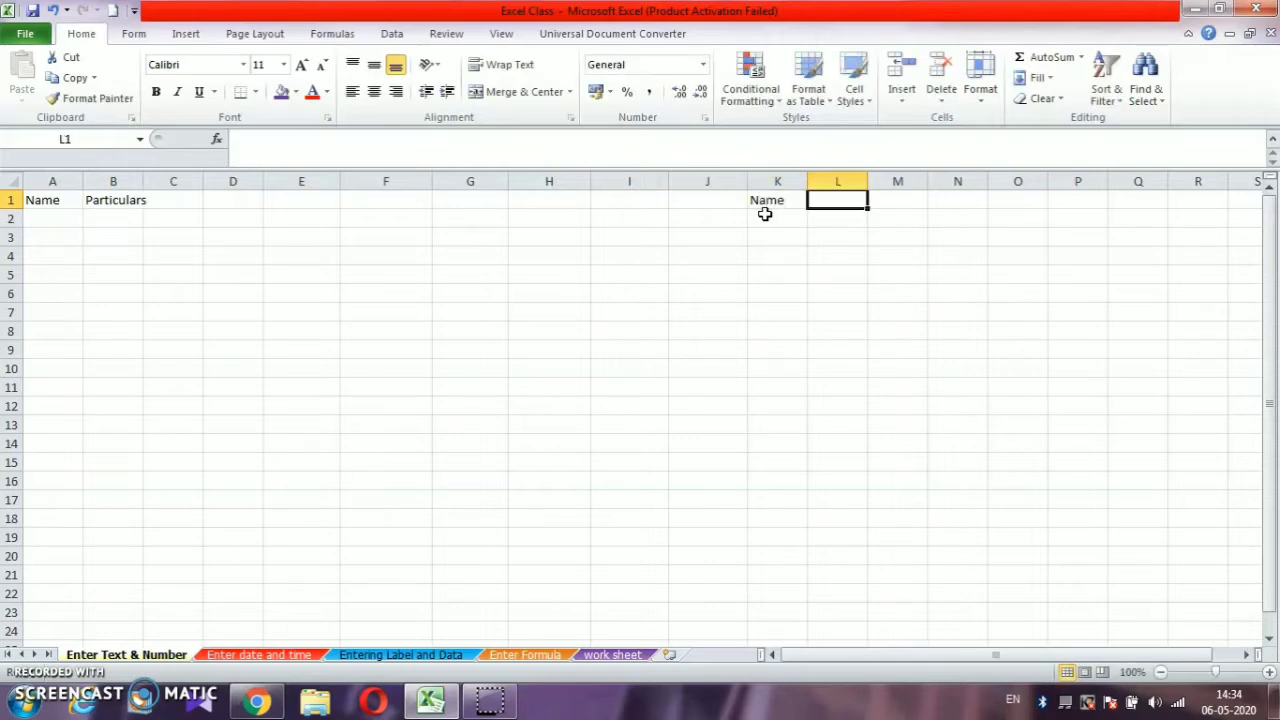
text(Address)
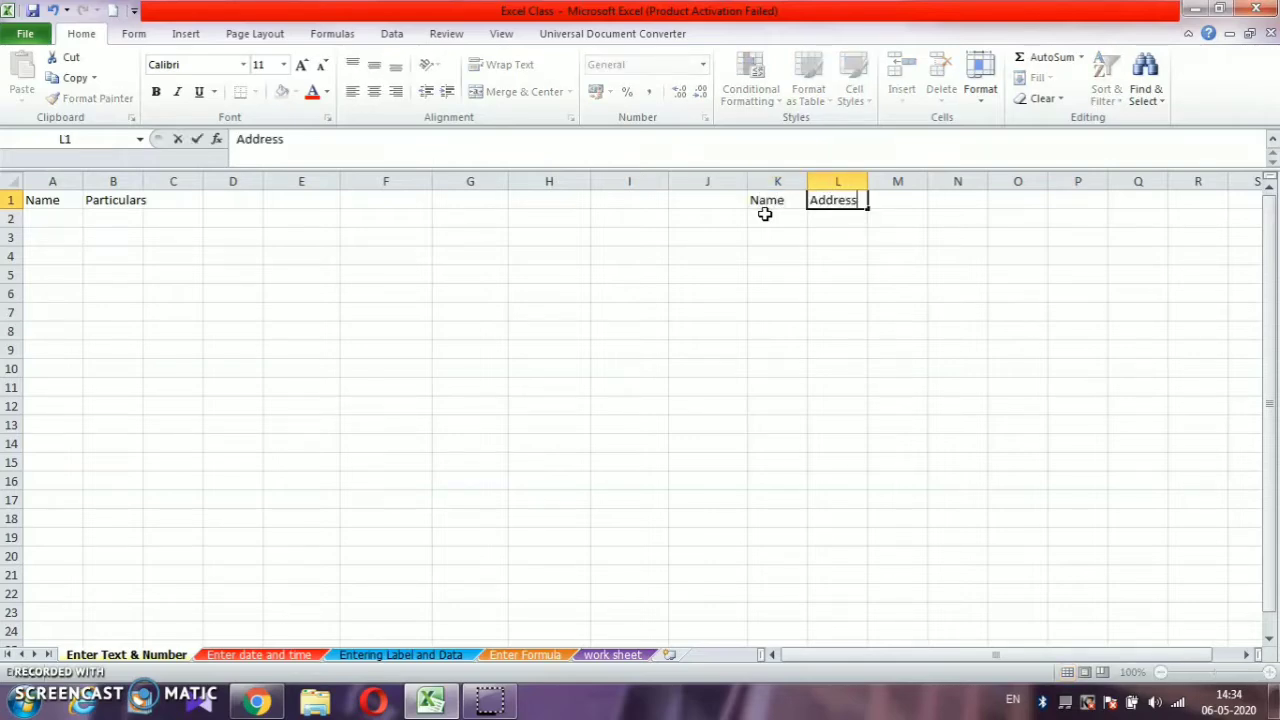
- Enter the heading "Phone number" in cell M1, correcting the spelling of the second word
key(Tab)
text(Phone)
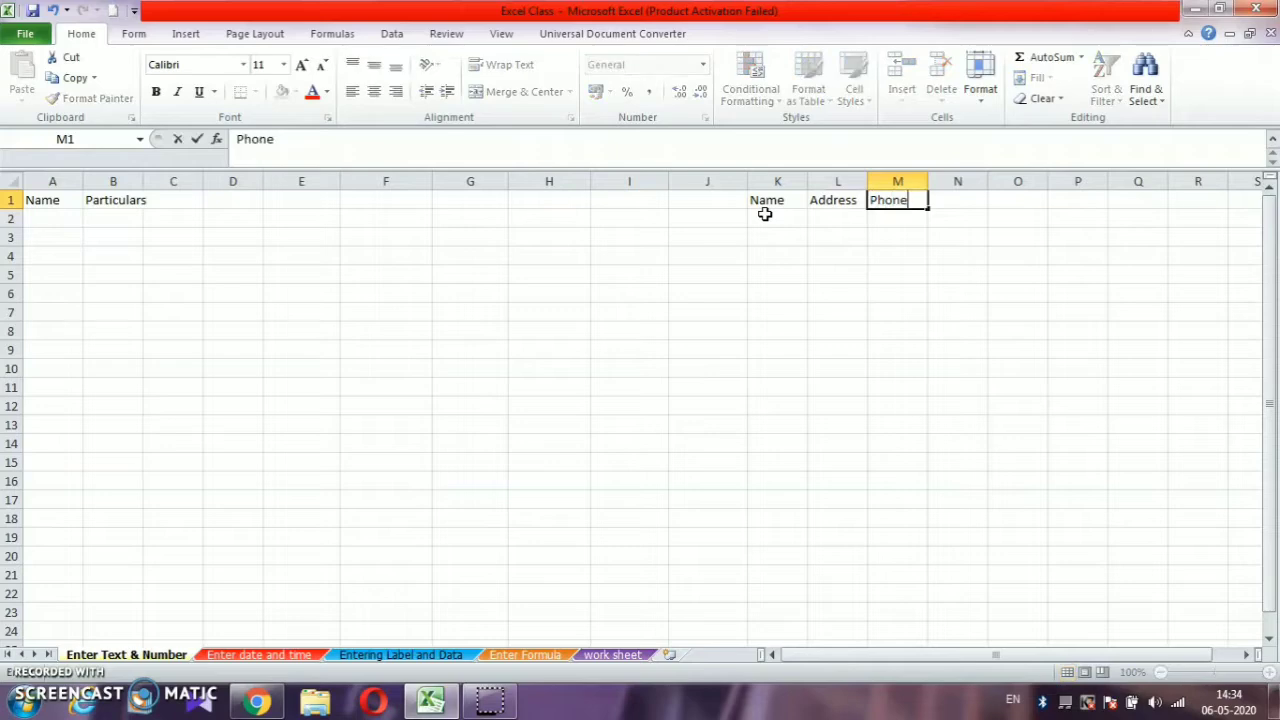
text( numbwer)
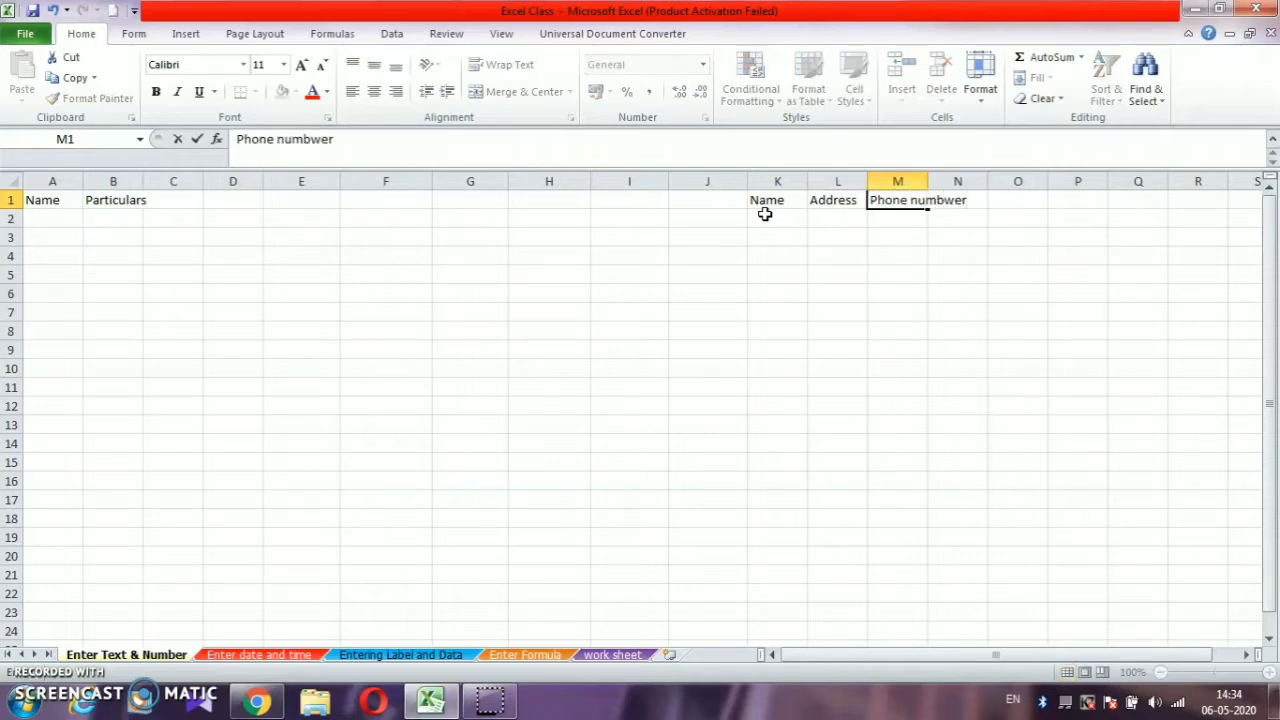
key(BackSpace)
key(BackSpace)
key(BackSpace)
text(ew)
key(BackSpace)
key(BackSpace)
text(er)
- Enter the heading "Marks" in cell N1, right after the phone number heading
key(Tab)
text(Ma)
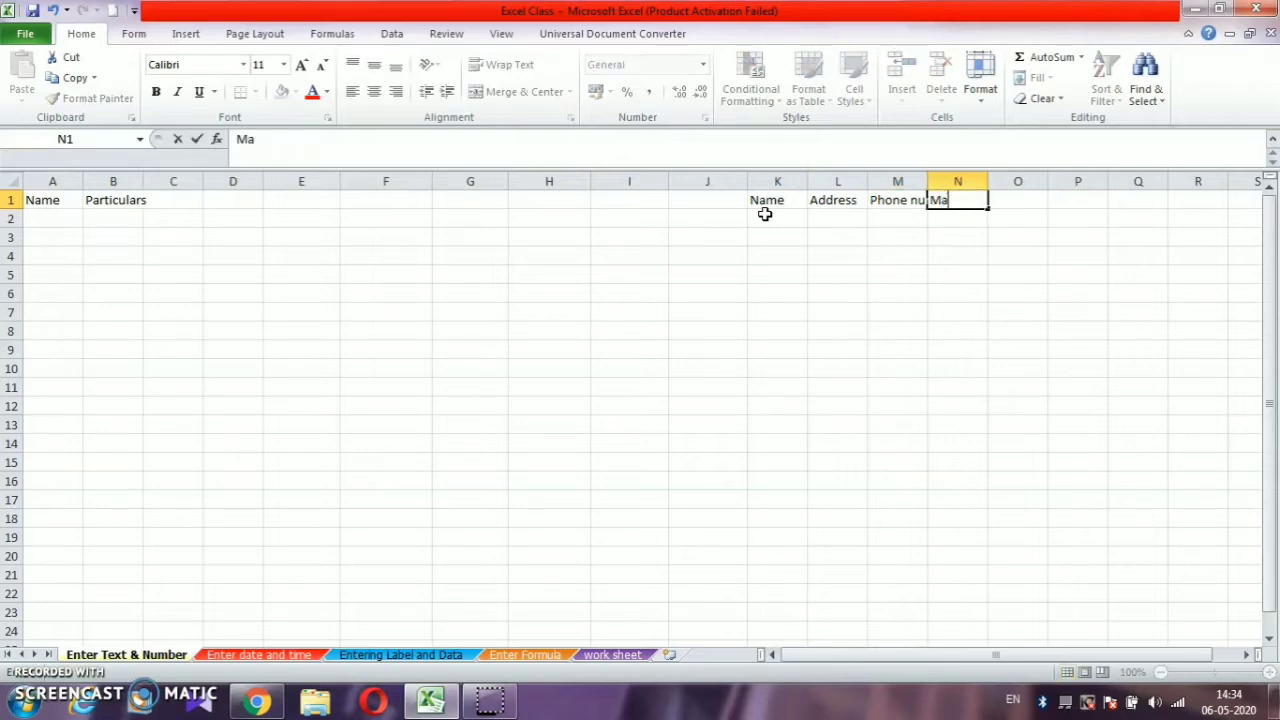
text(rks)
click(765, 217)
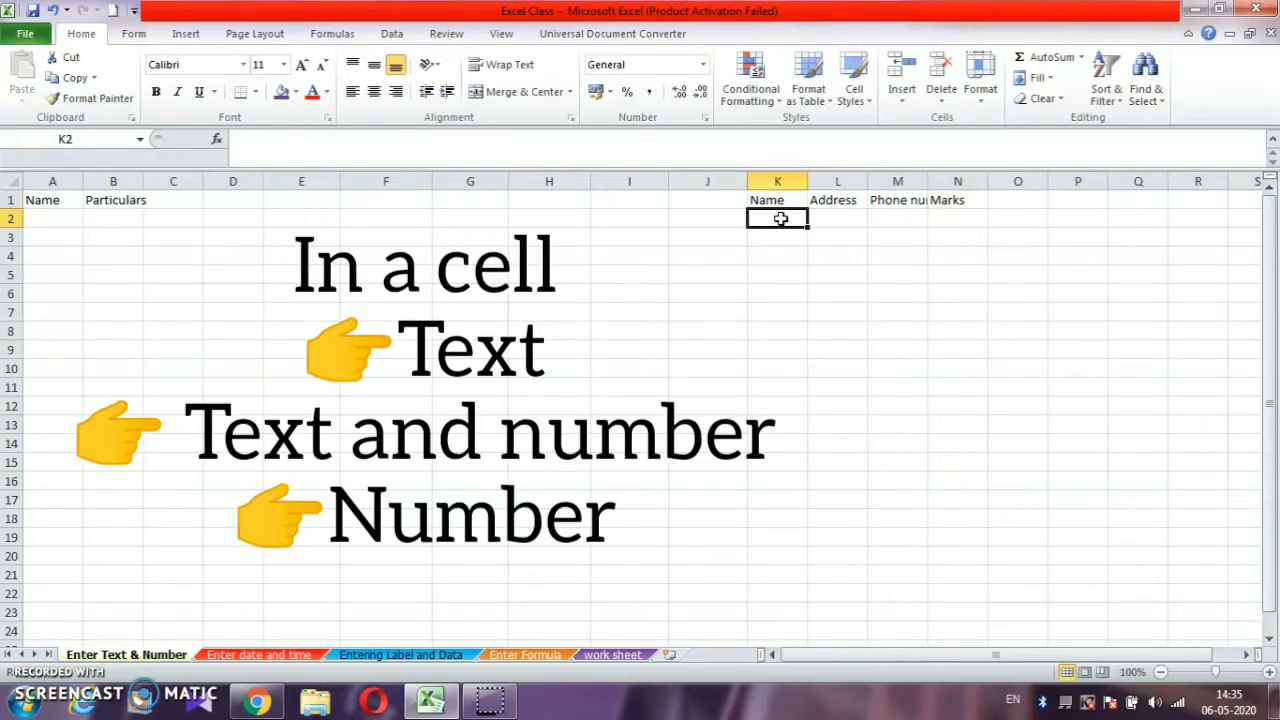
- Fill in the person's name in cell K2 and the street address in cell L2
click(781, 217)
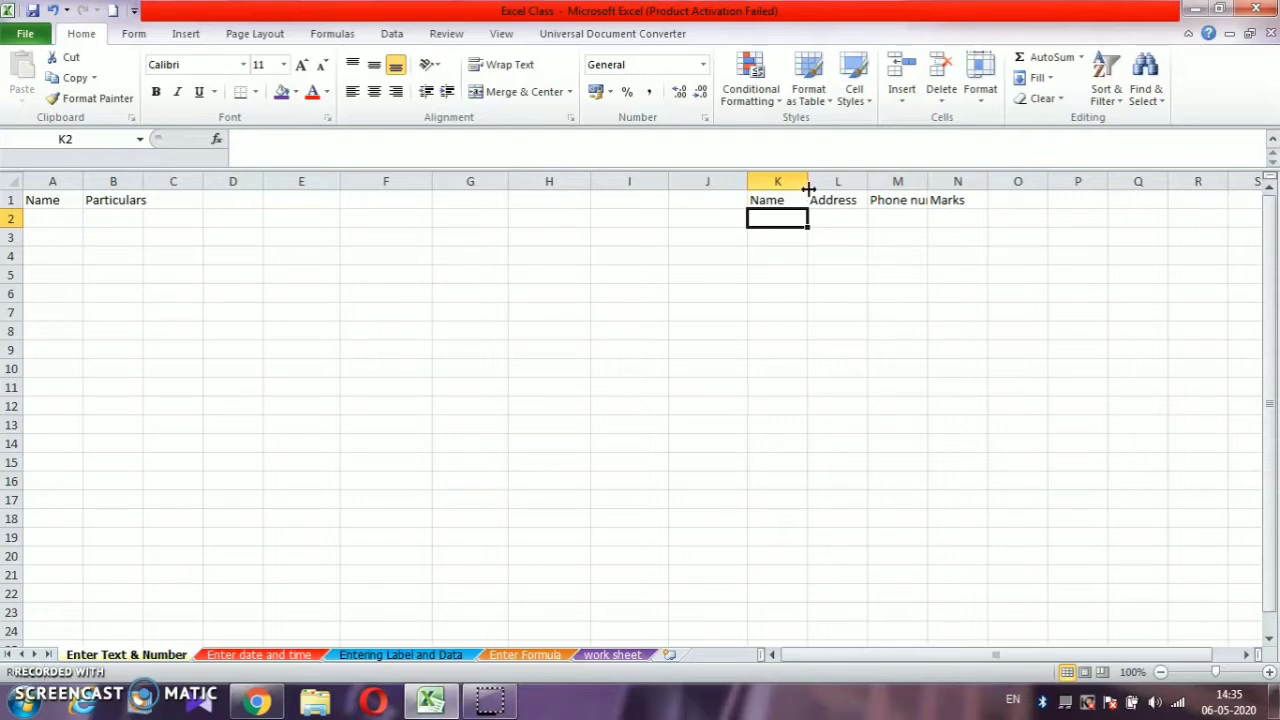
click(767, 214)
text(Aart)
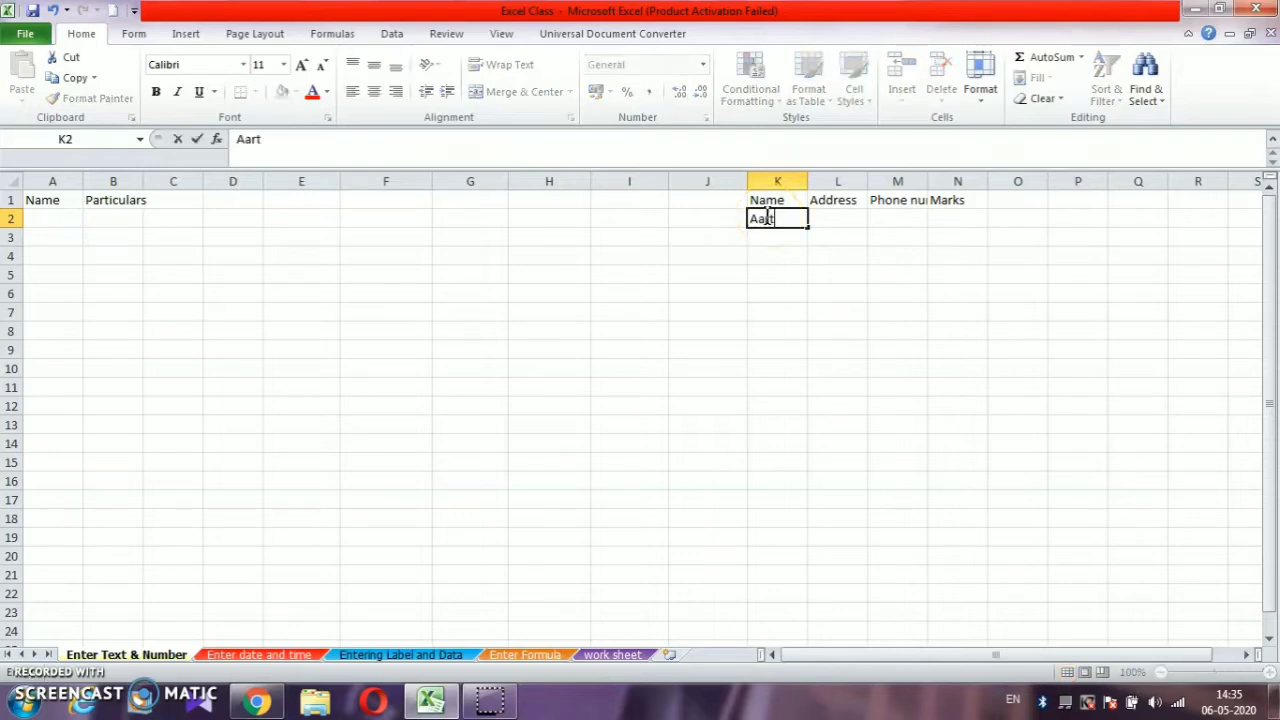
text(hi)
key(Tab)
text(12)
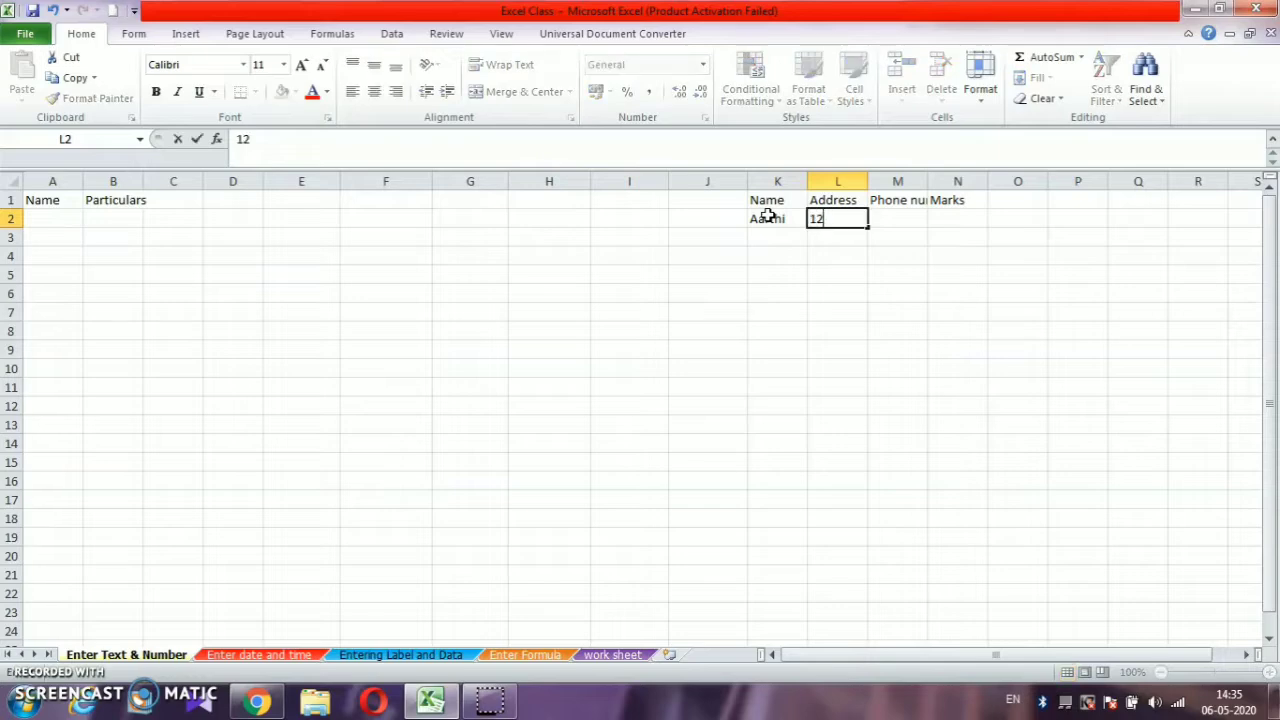
text(, DDD Road)
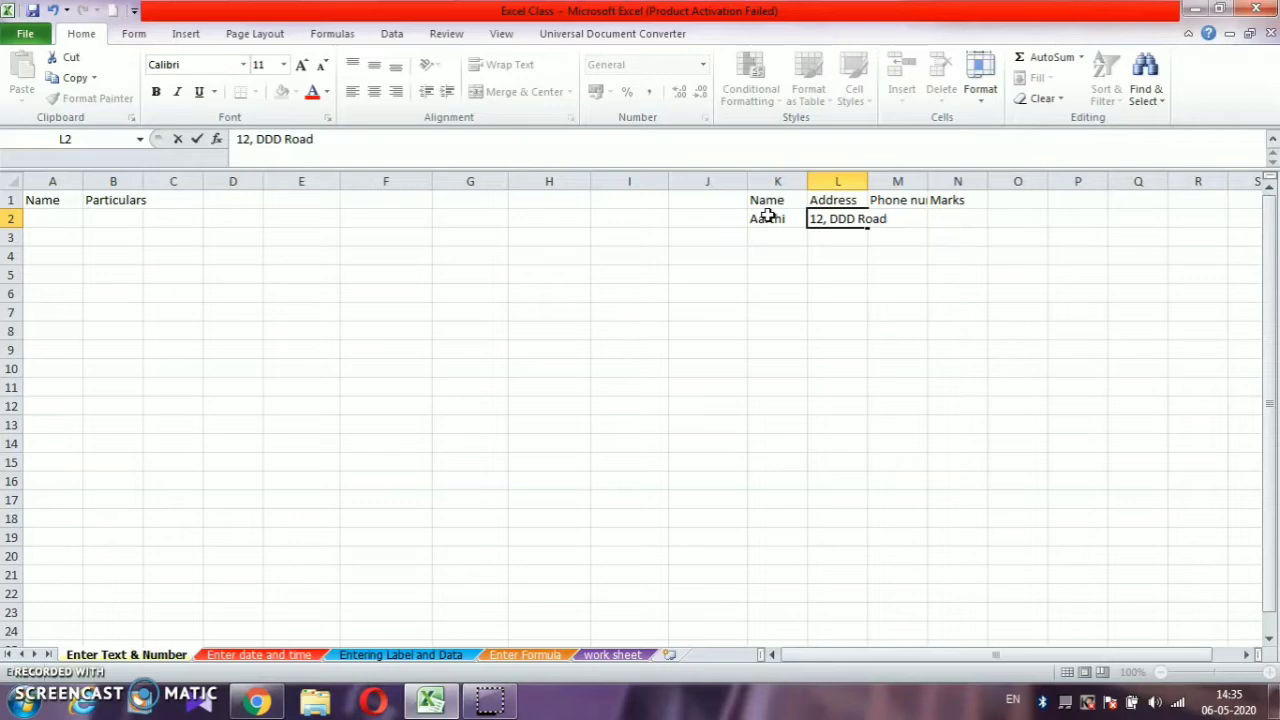
- Enter the person's phone number in cell M2 and the marks 85.55 in cell N2
key(Tab)
text(9887)
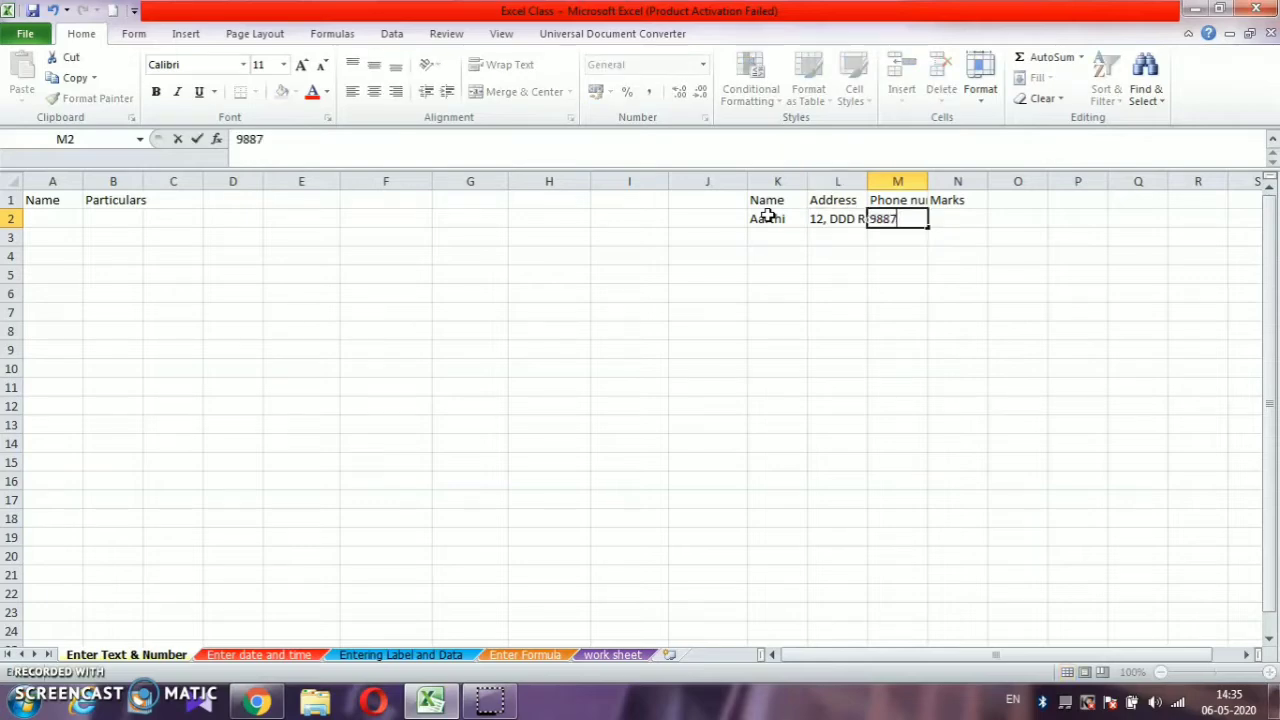
text(45632)
key(Tab)
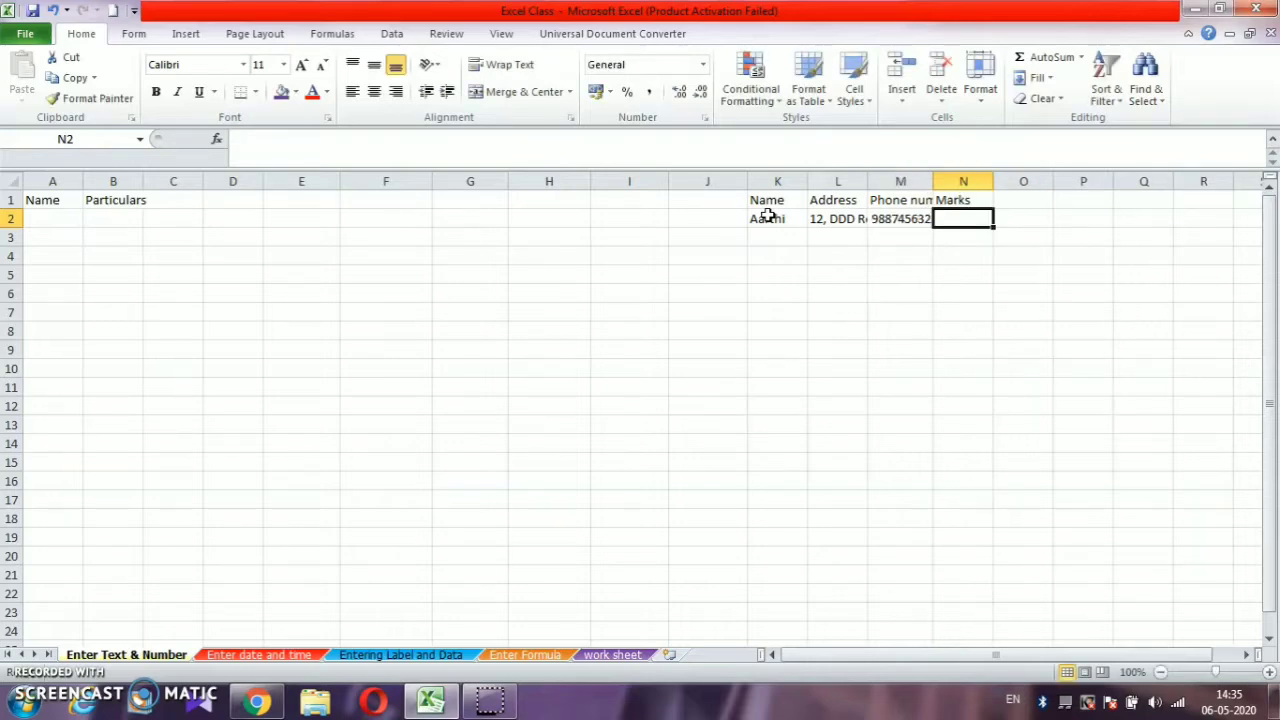
text(85.55)
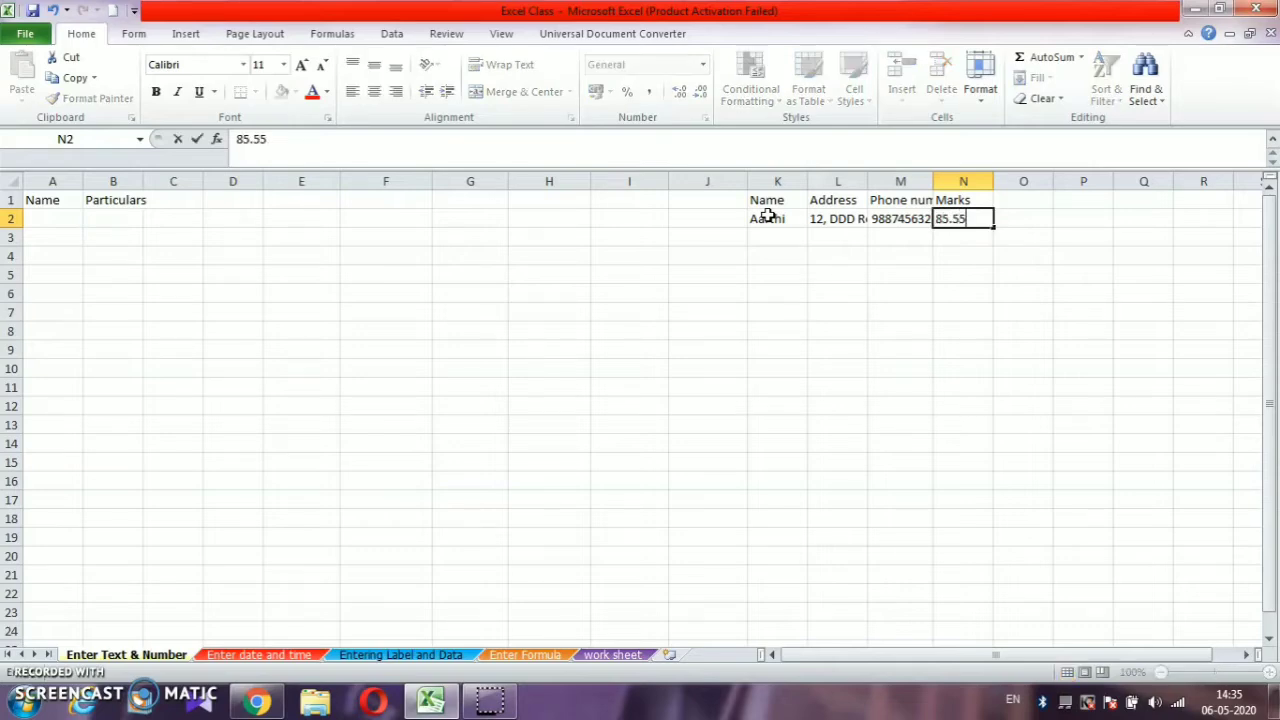
key(Return)
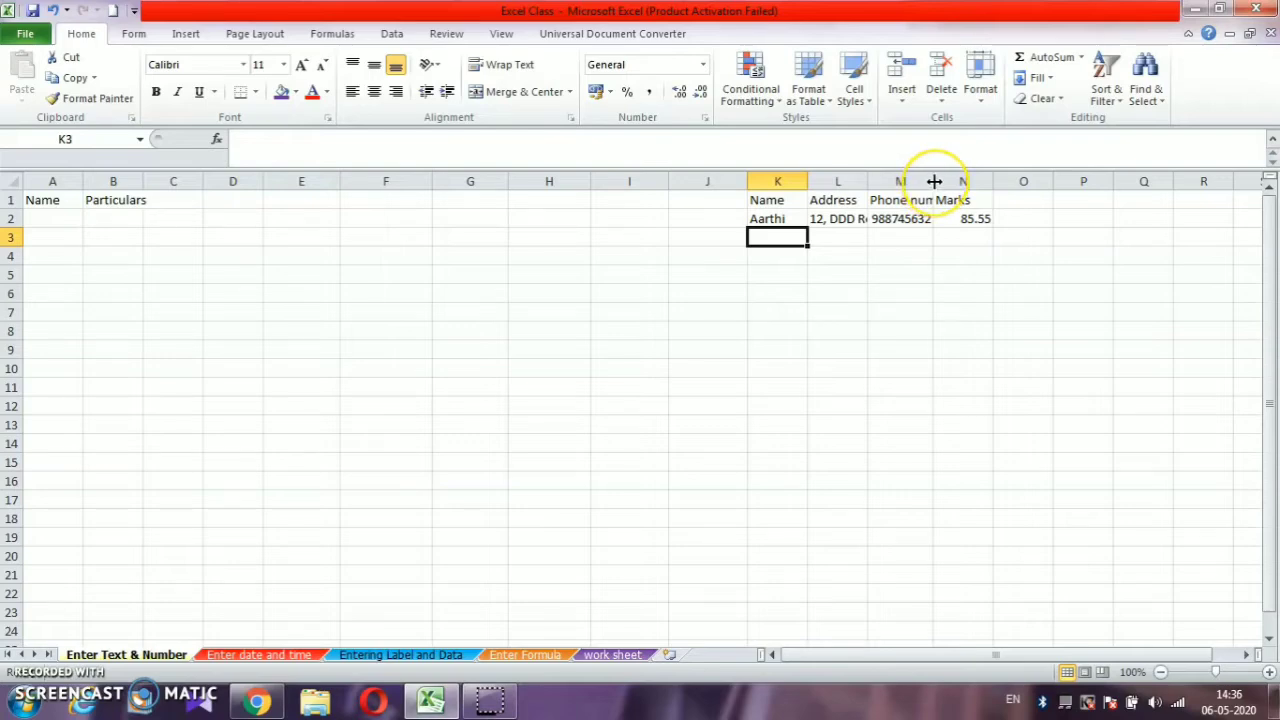
- Widen the Address, Phone number and Marks columns (L, M and N) to fit their contents
drag(934, 182, 996, 177)
drag(866, 180, 928, 171)
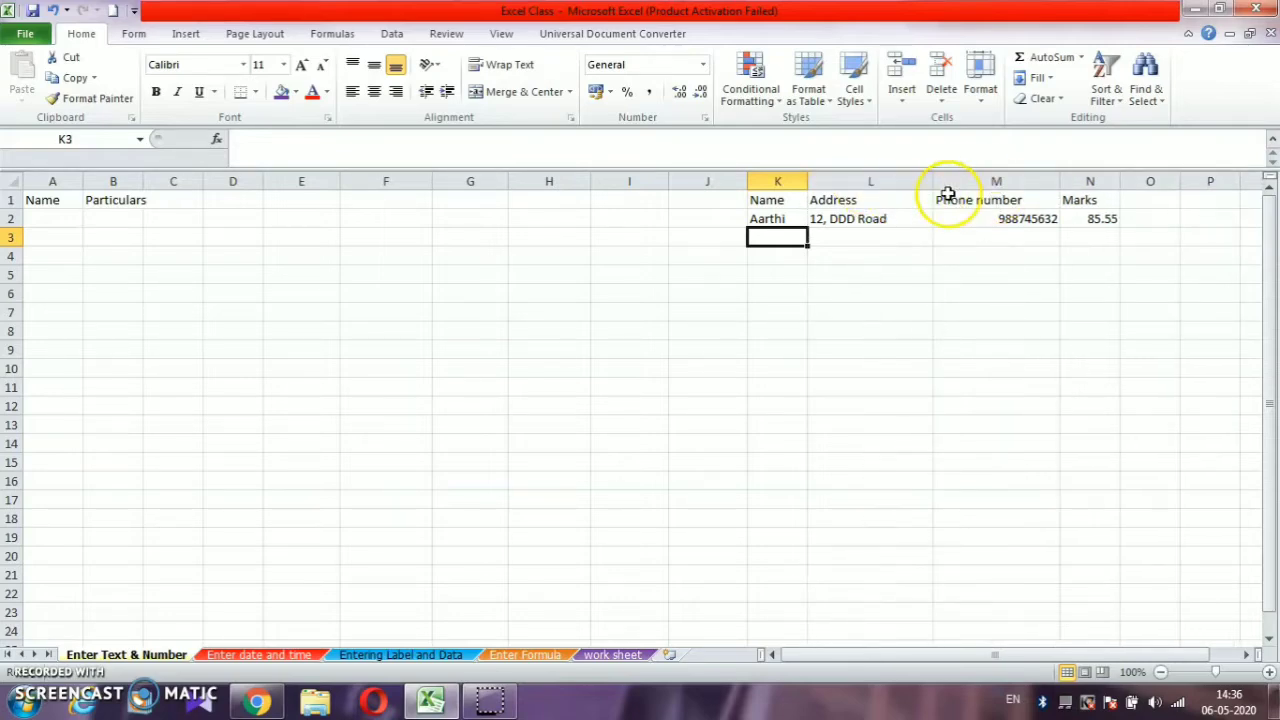
drag(1119, 185, 1144, 183)
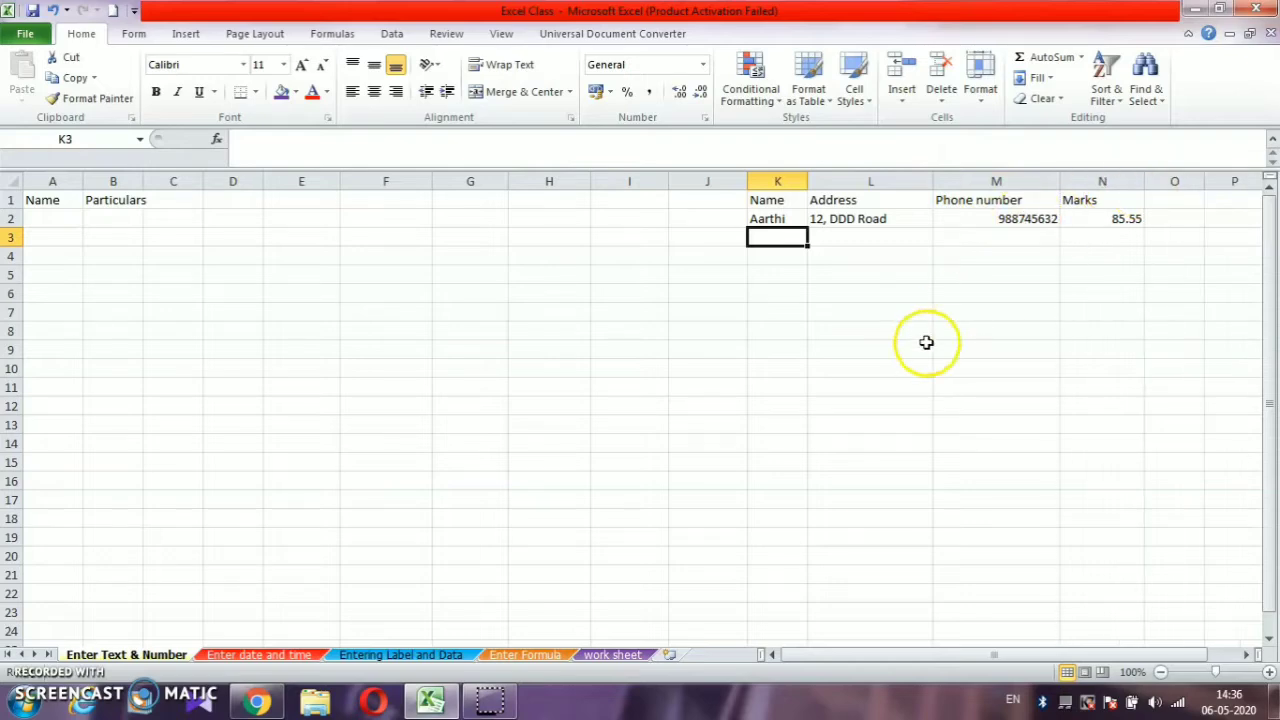
- On the "Enter date and time" sheet, format the date in cell A1 with the date type *14 March 2001
click(266, 656)
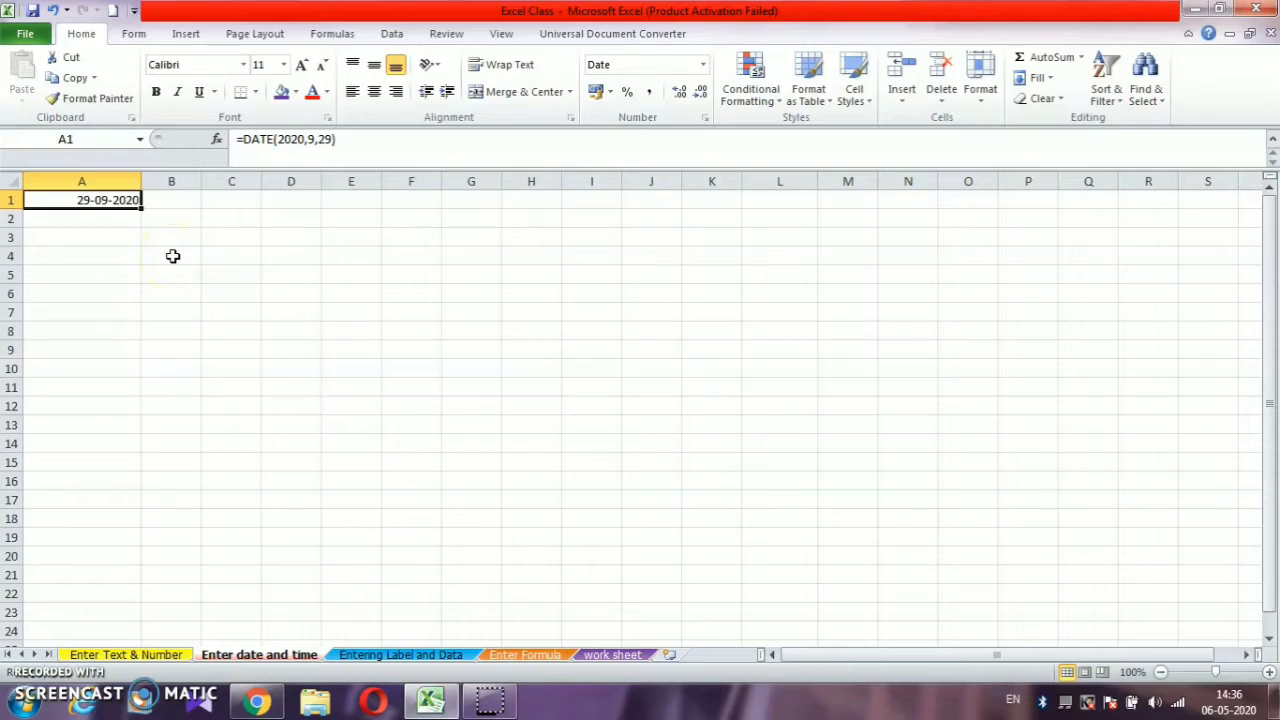
right_click(119, 204)
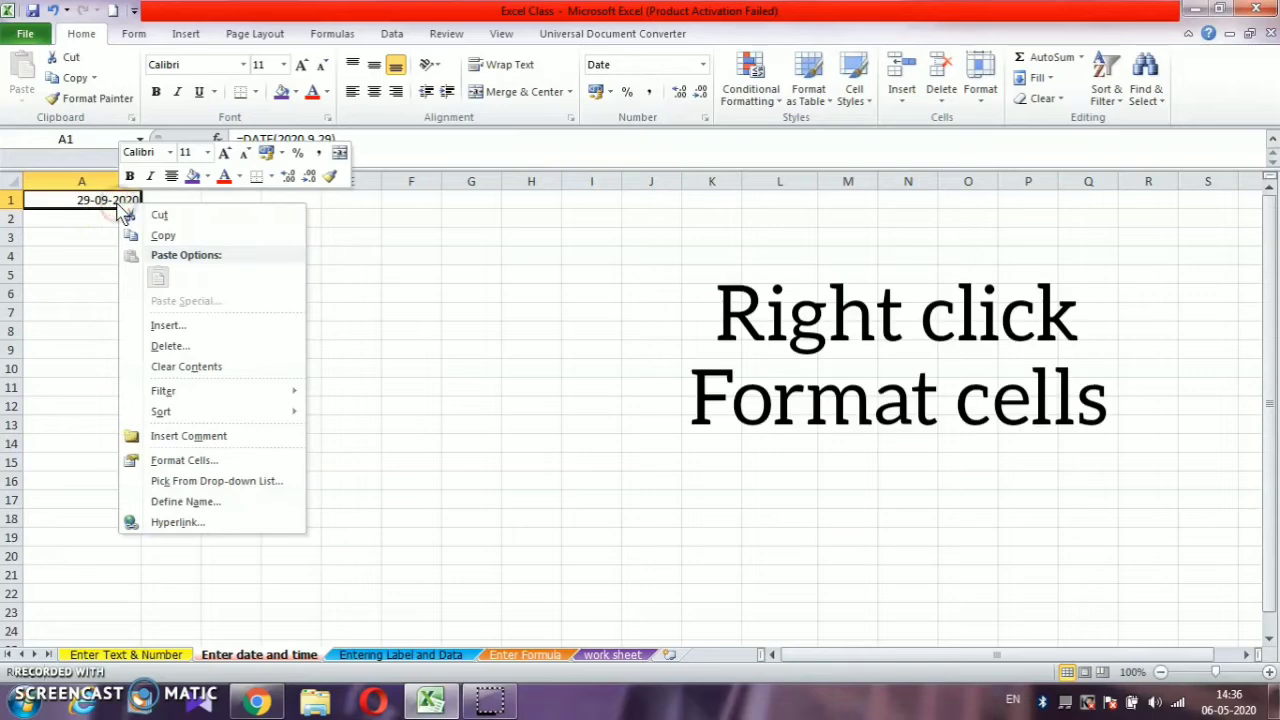
click(192, 459)
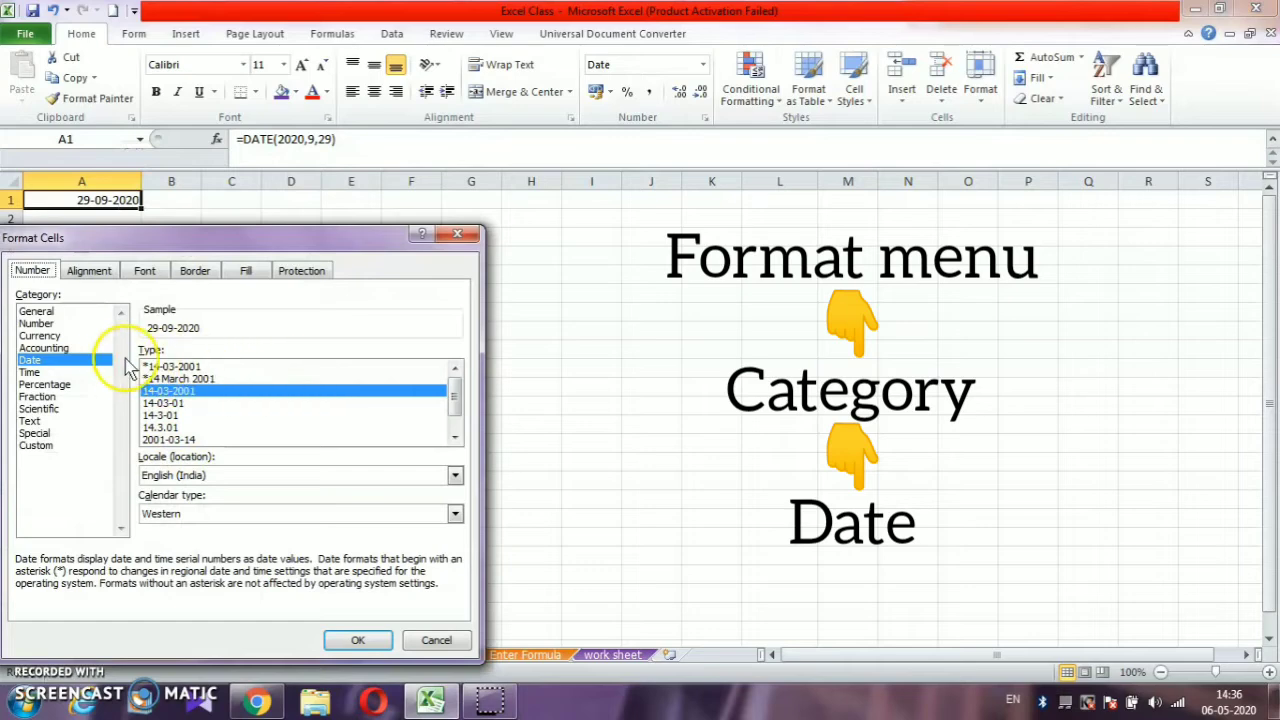
click(203, 380)
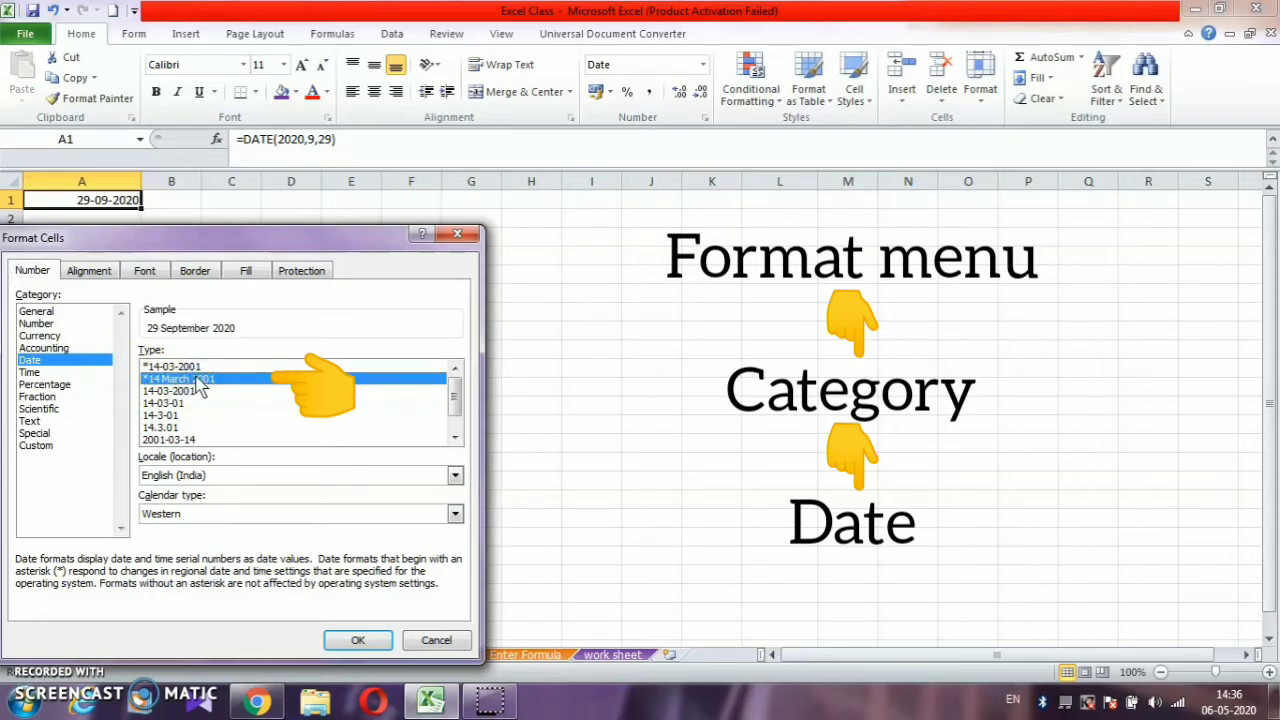
click(337, 639)
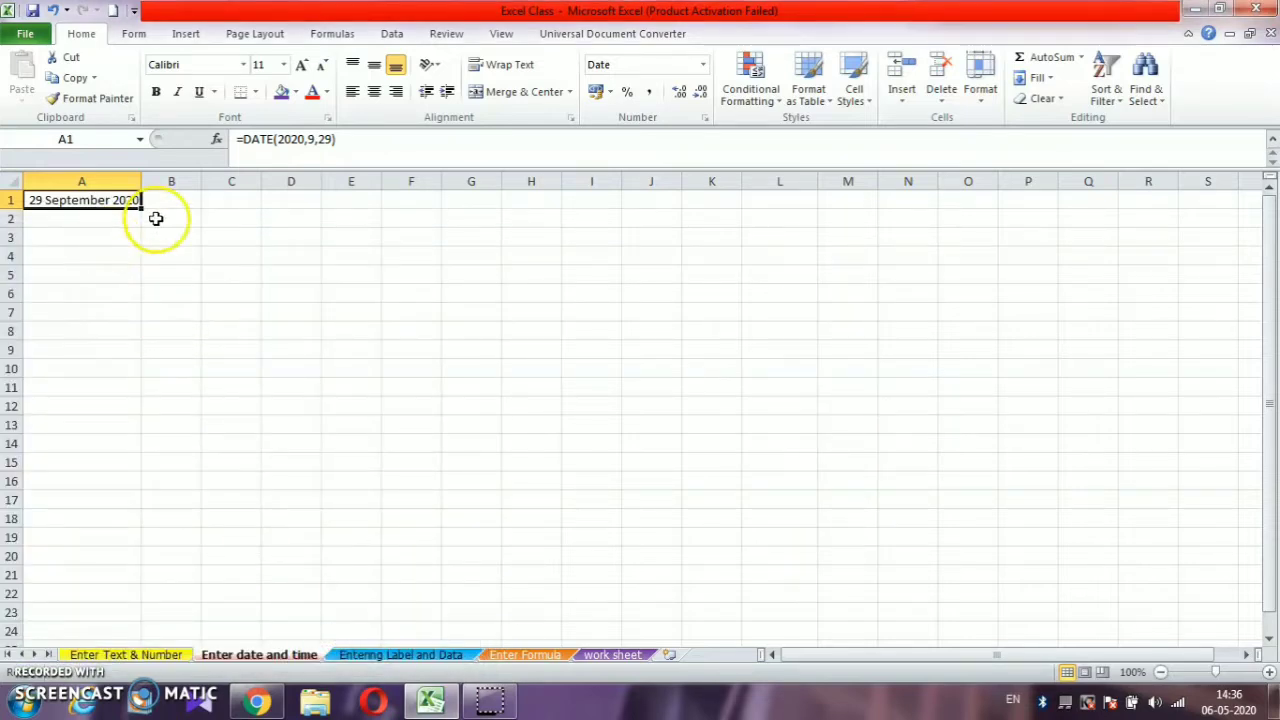
- Enter the date 29.2.2020 in cell B1
click(174, 199)
text(29)
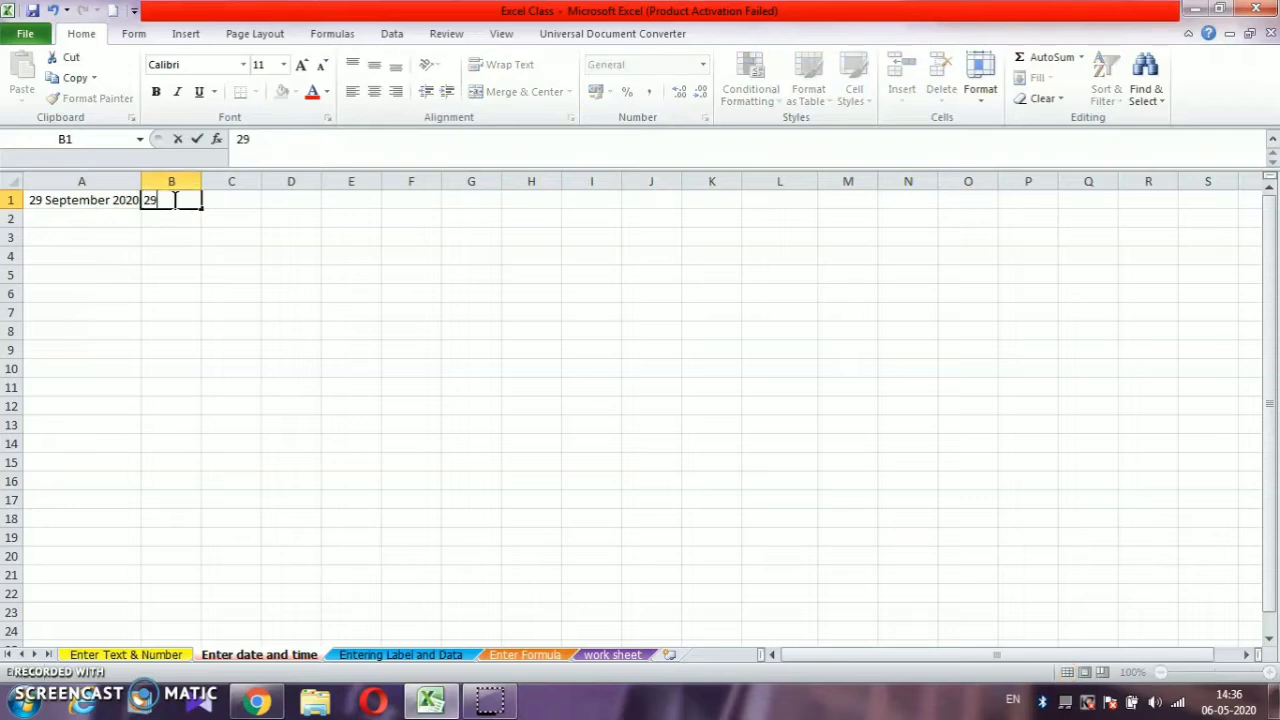
text(.2.2020)
click(171, 213)
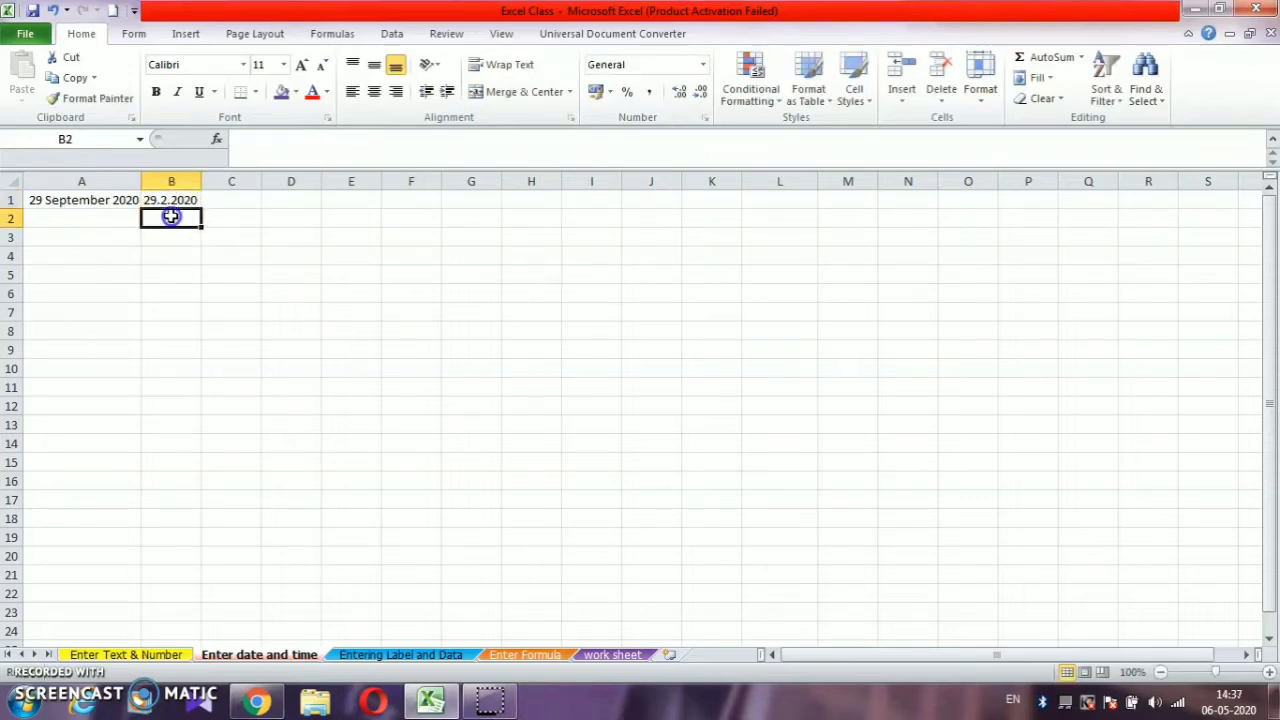
- Enter the time 9:26 in cell C1
click(222, 205)
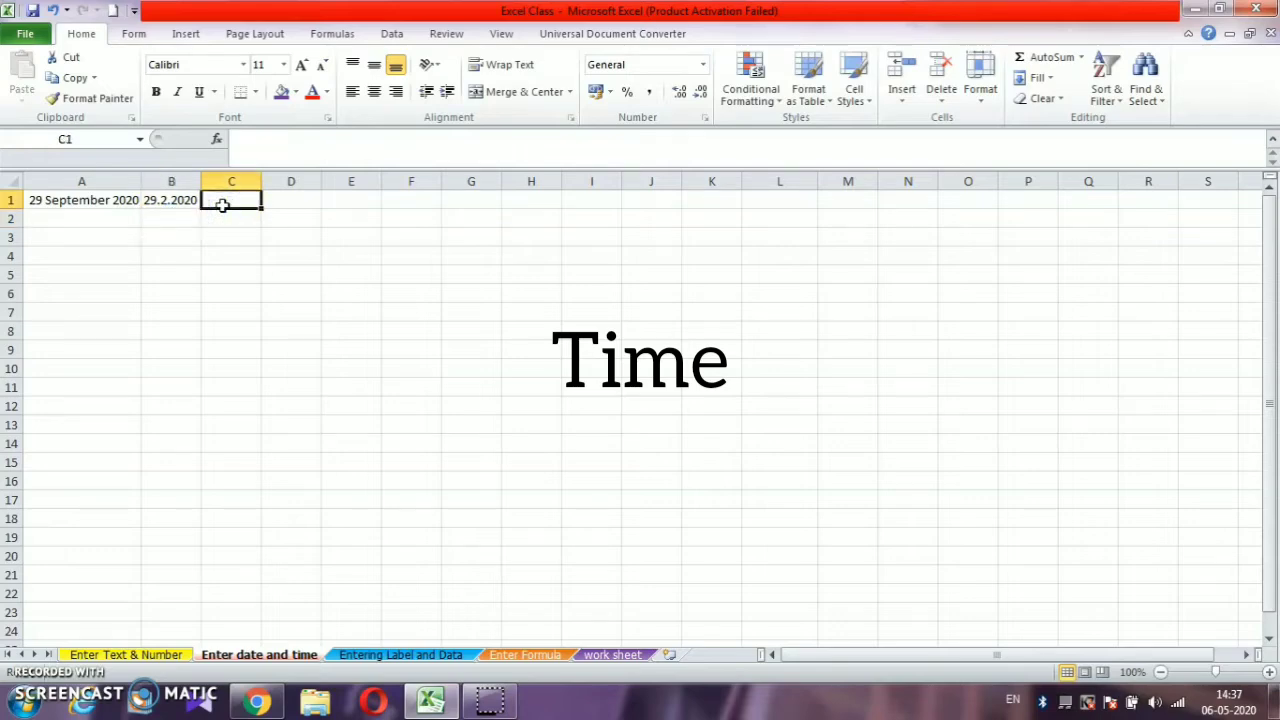
text(9:26)
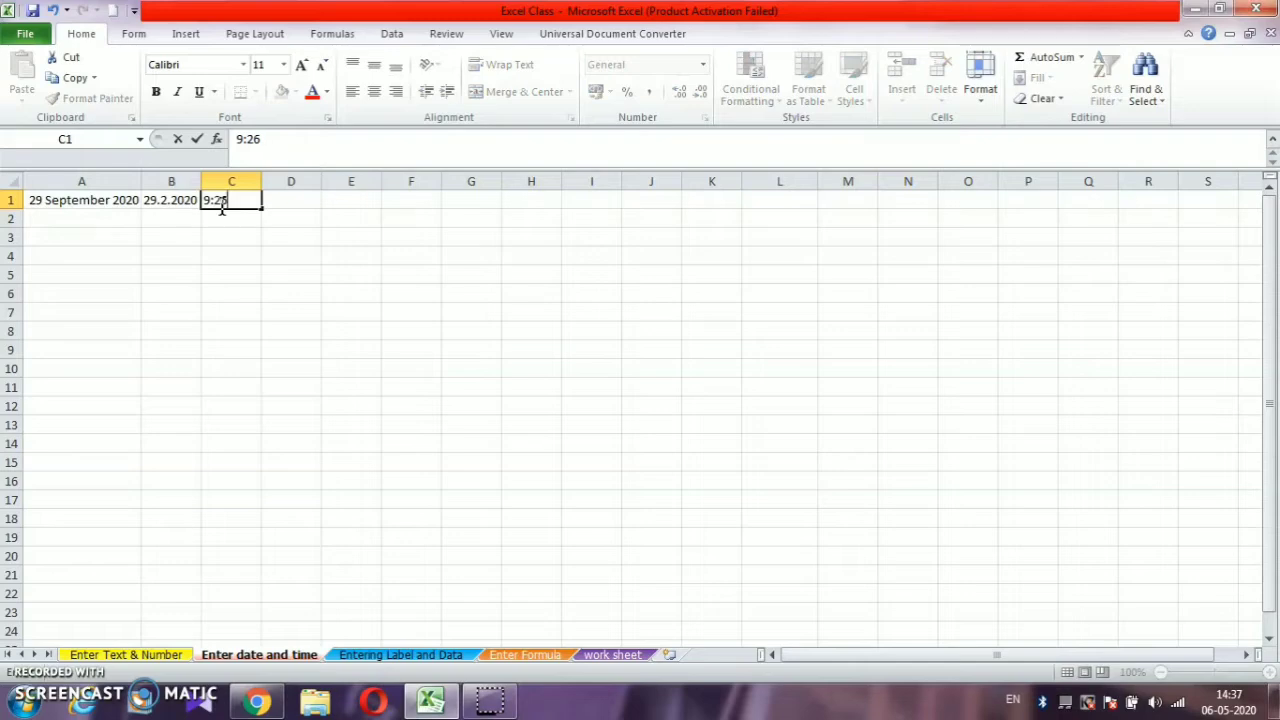
key(Return)
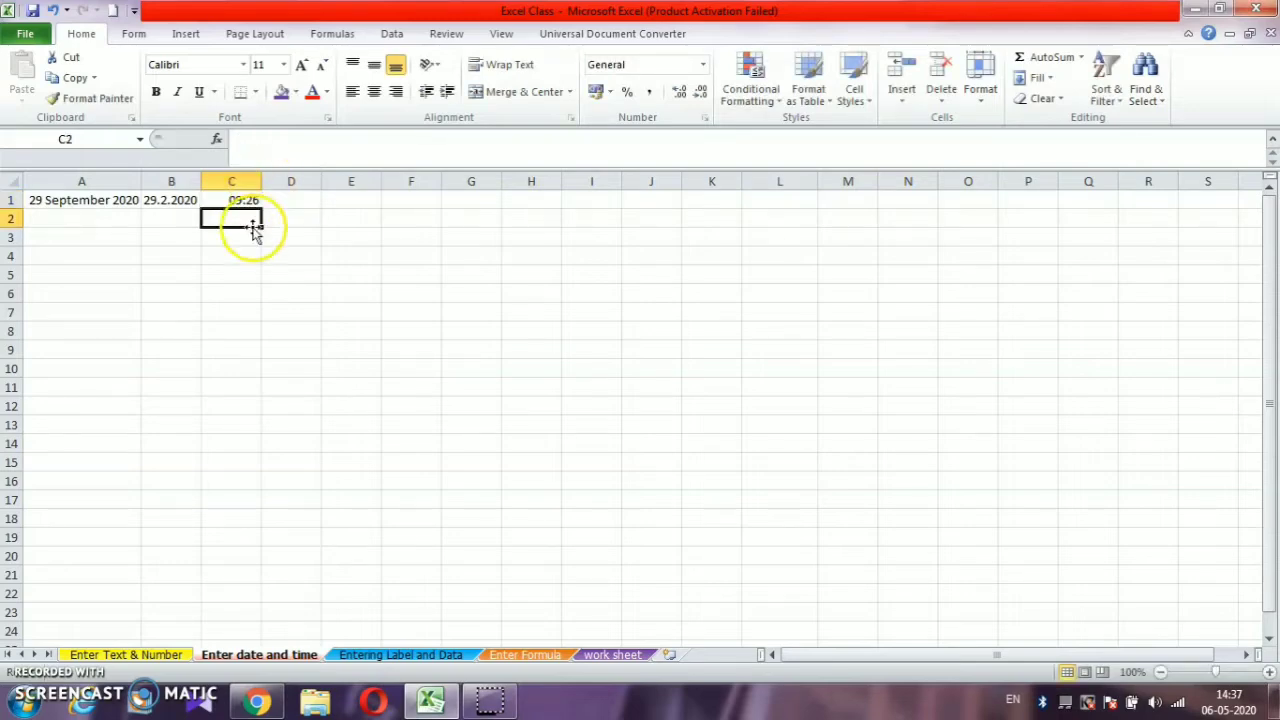
- Format the time in cell C1 with the Time category's PM 01:30:55 type
click(243, 199)
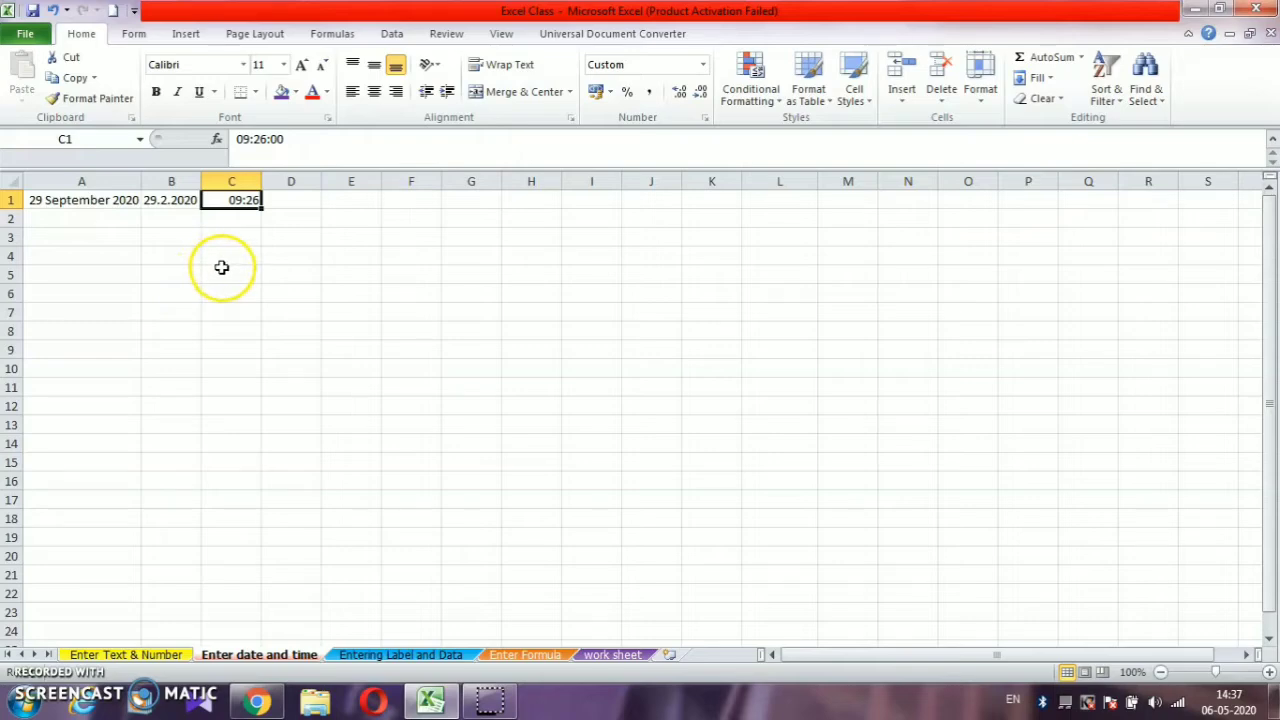
right_click(241, 199)
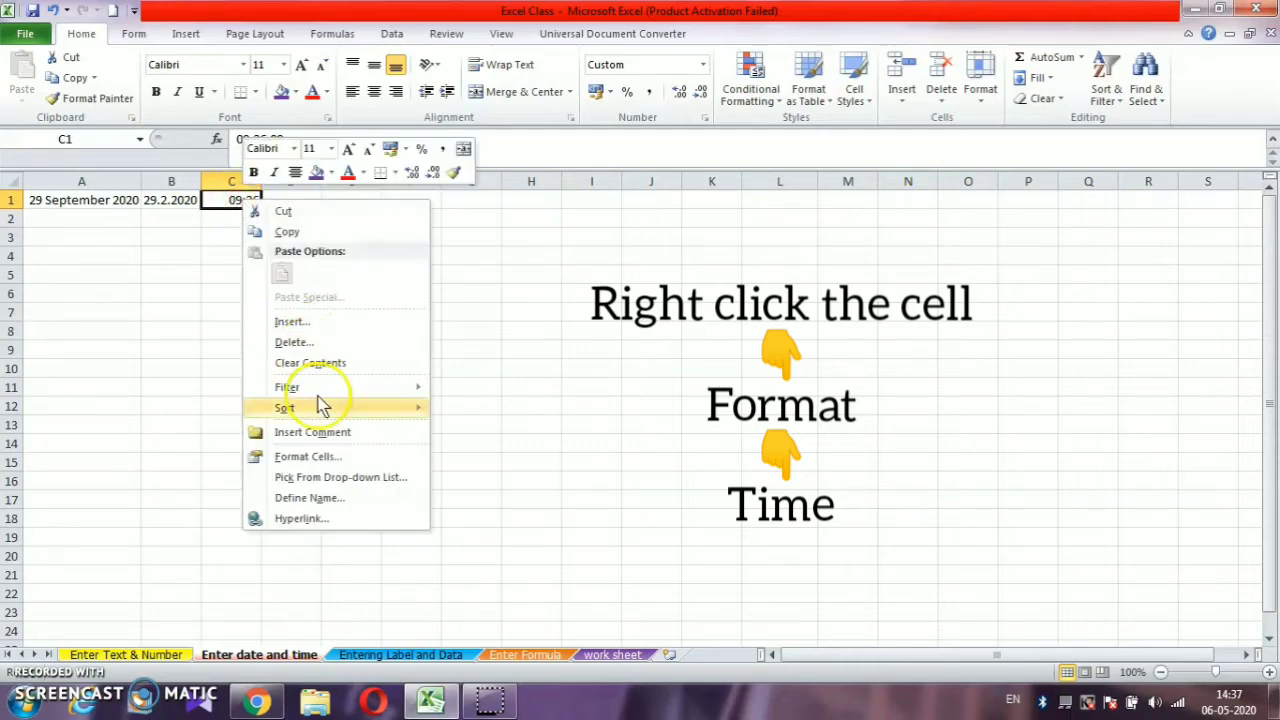
click(318, 456)
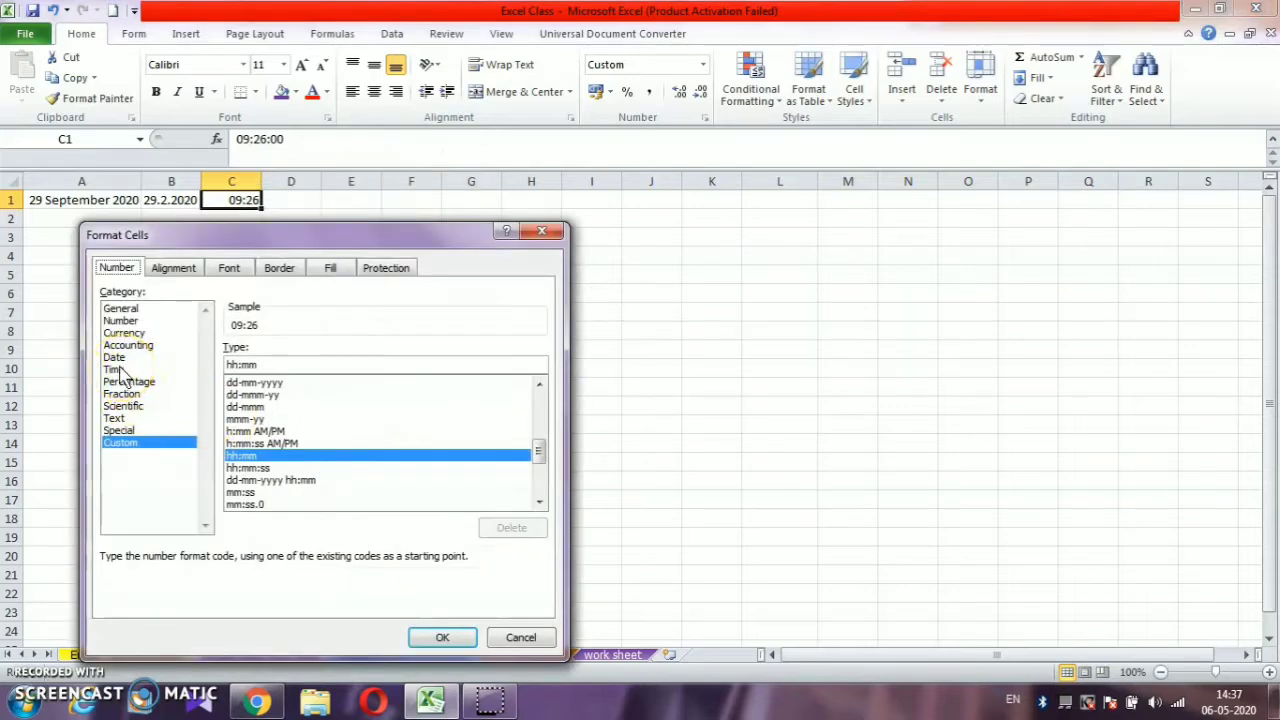
click(113, 369)
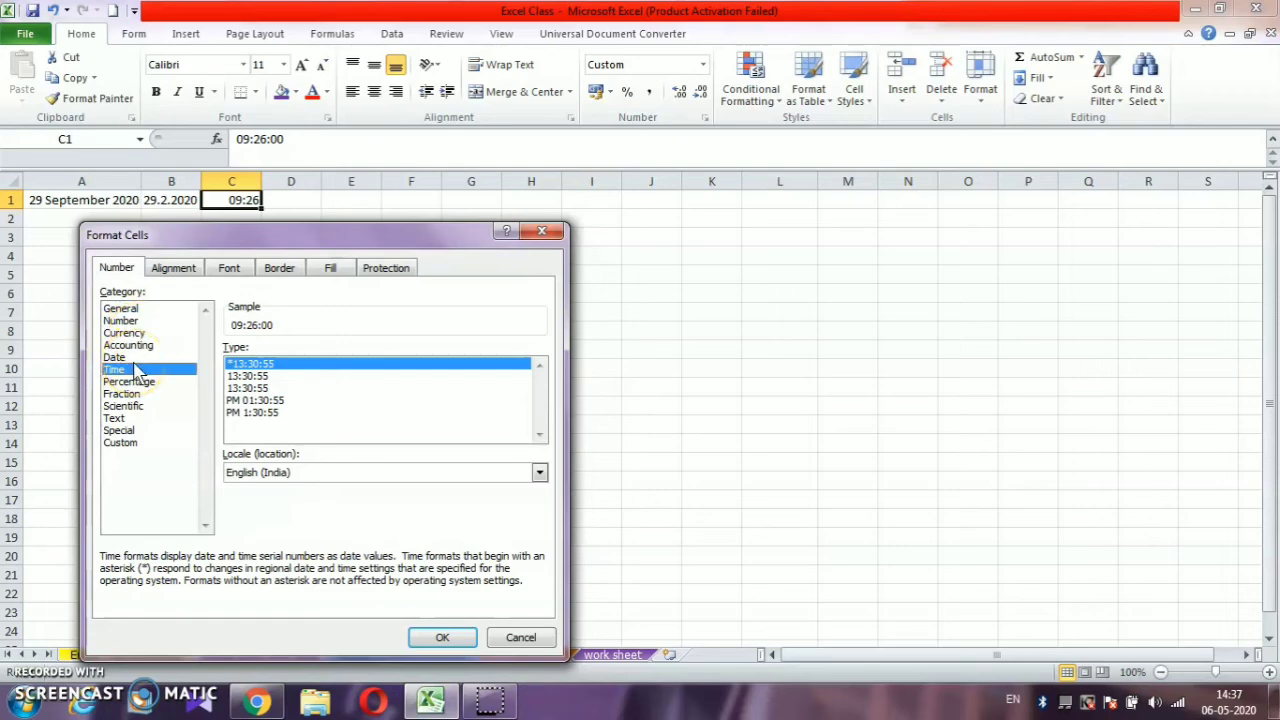
click(255, 401)
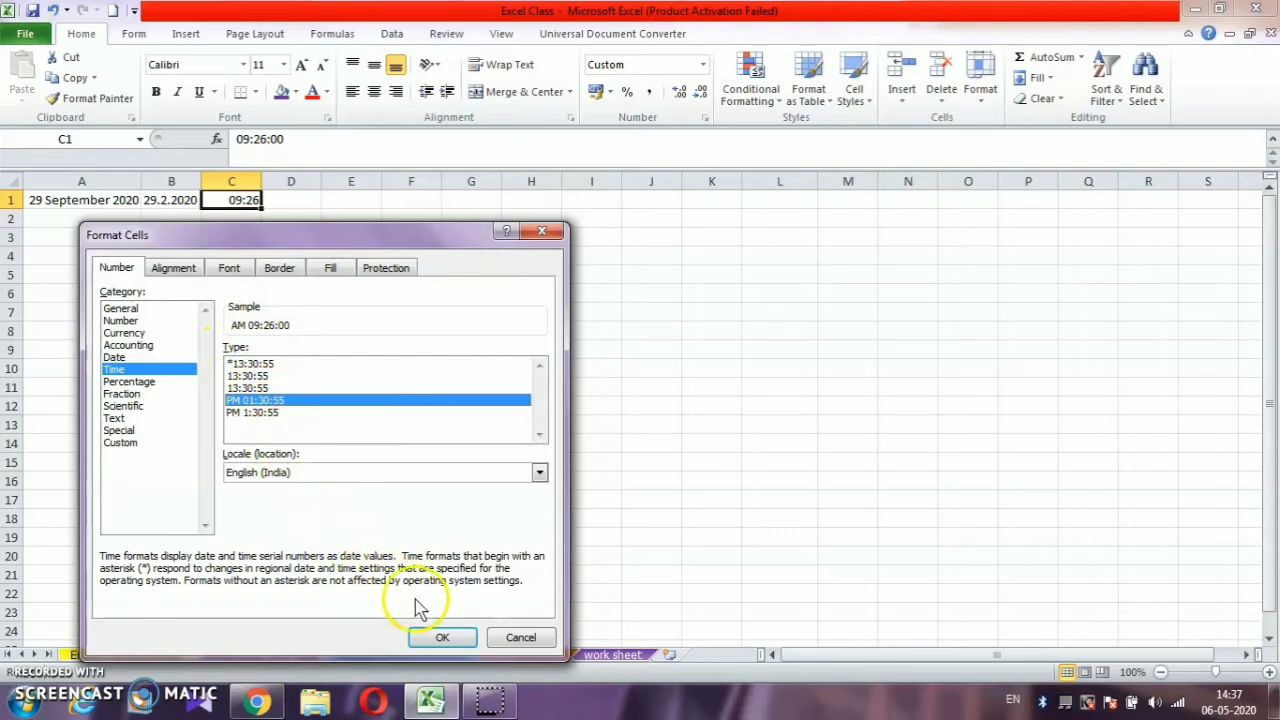
click(442, 637)
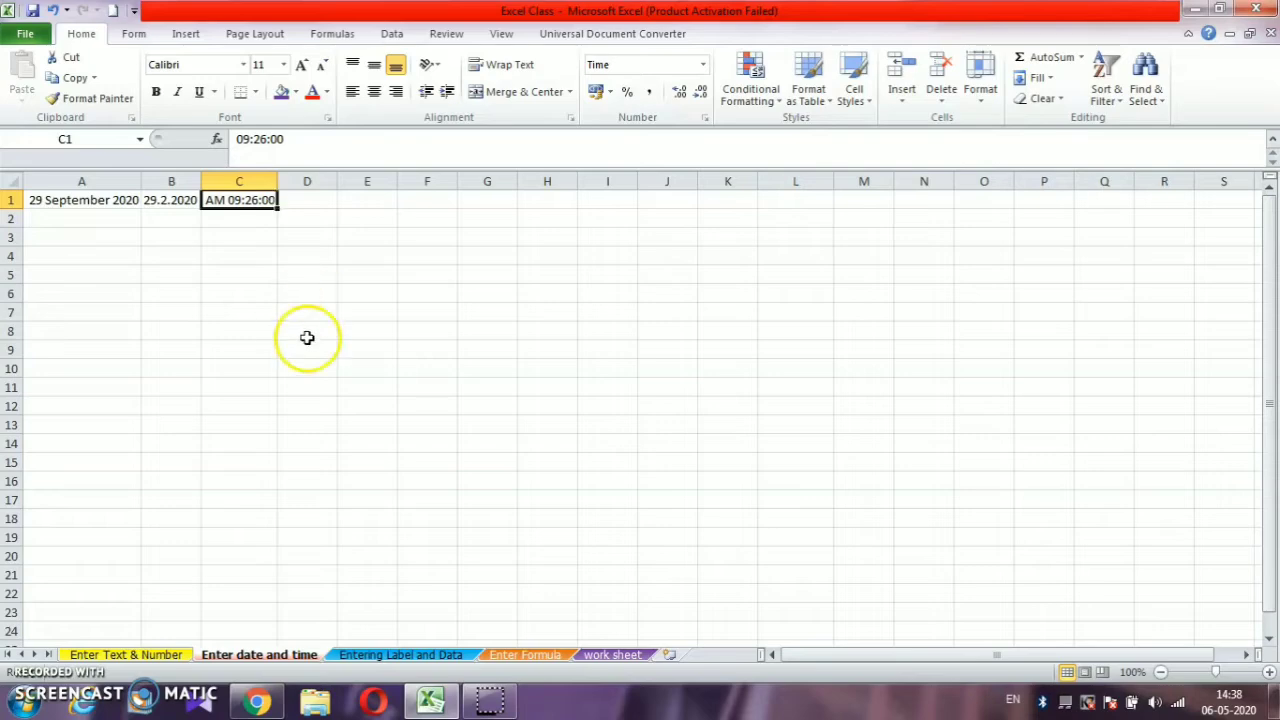
- On the "Entering Label and Data" sheet, enter the title "Kannan departmental store" in cell G11 and "sales" in cell G12
click(430, 654)
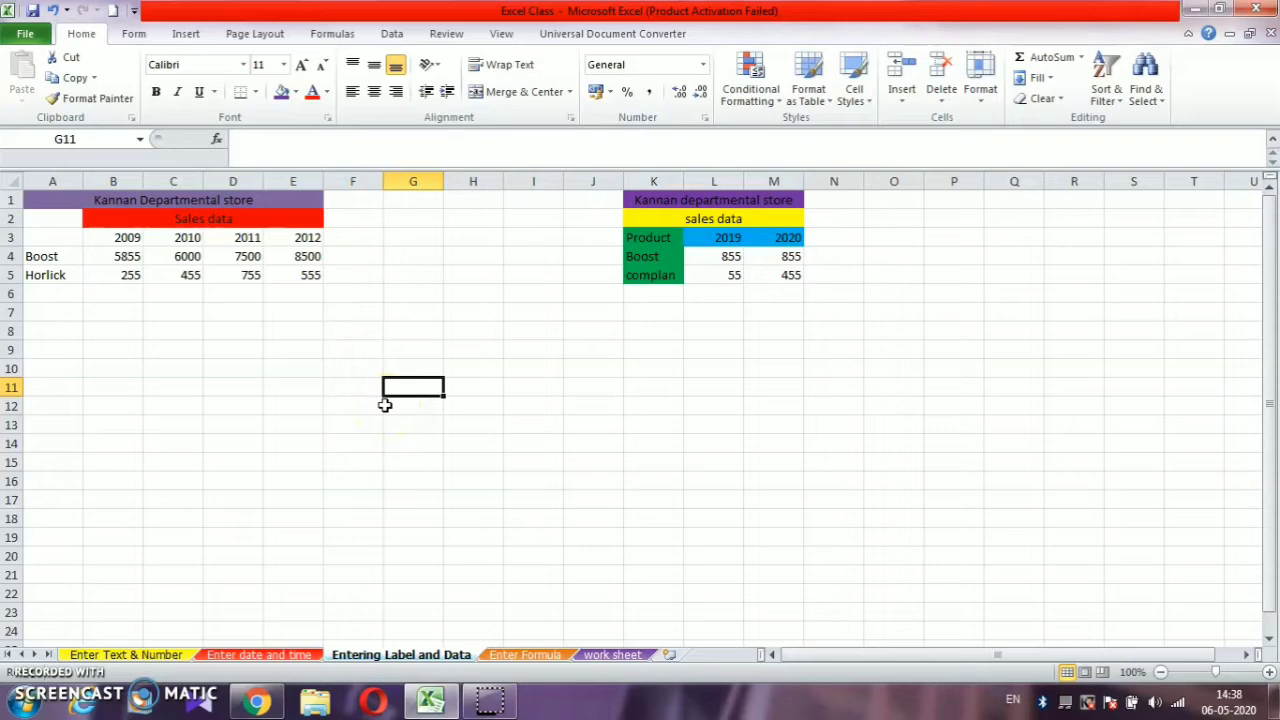
text(K)
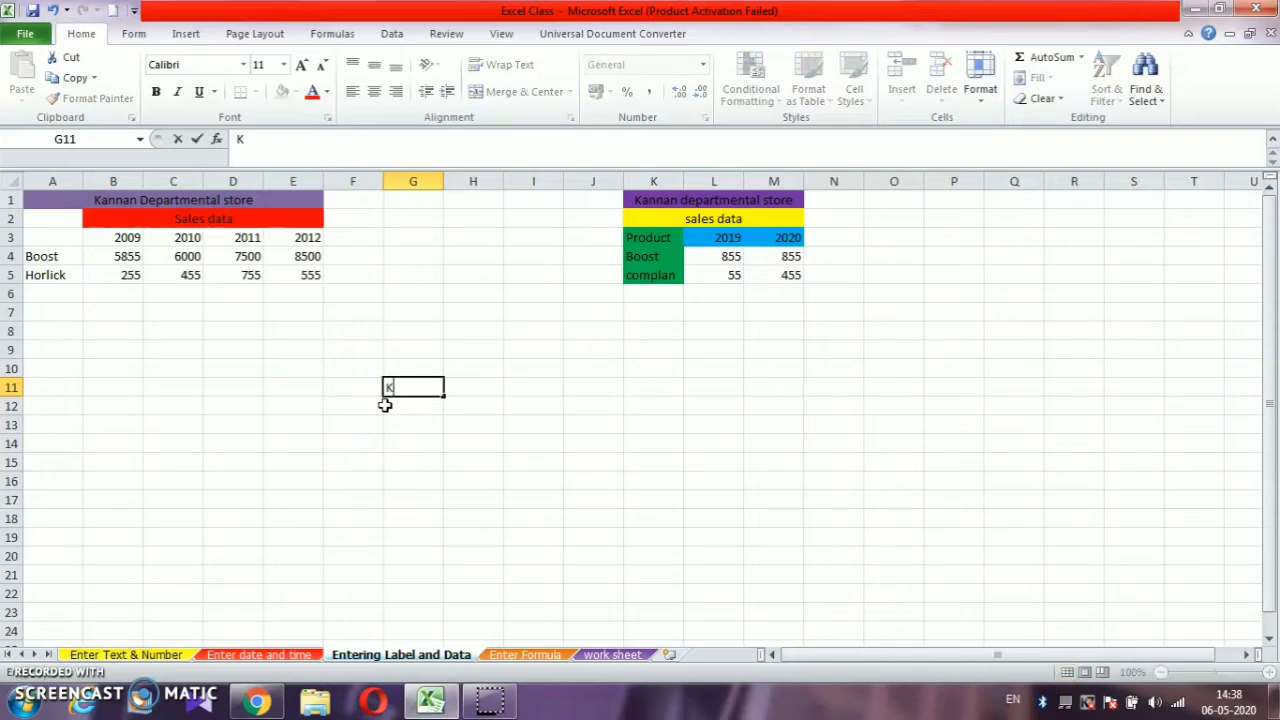
text(annan dep)
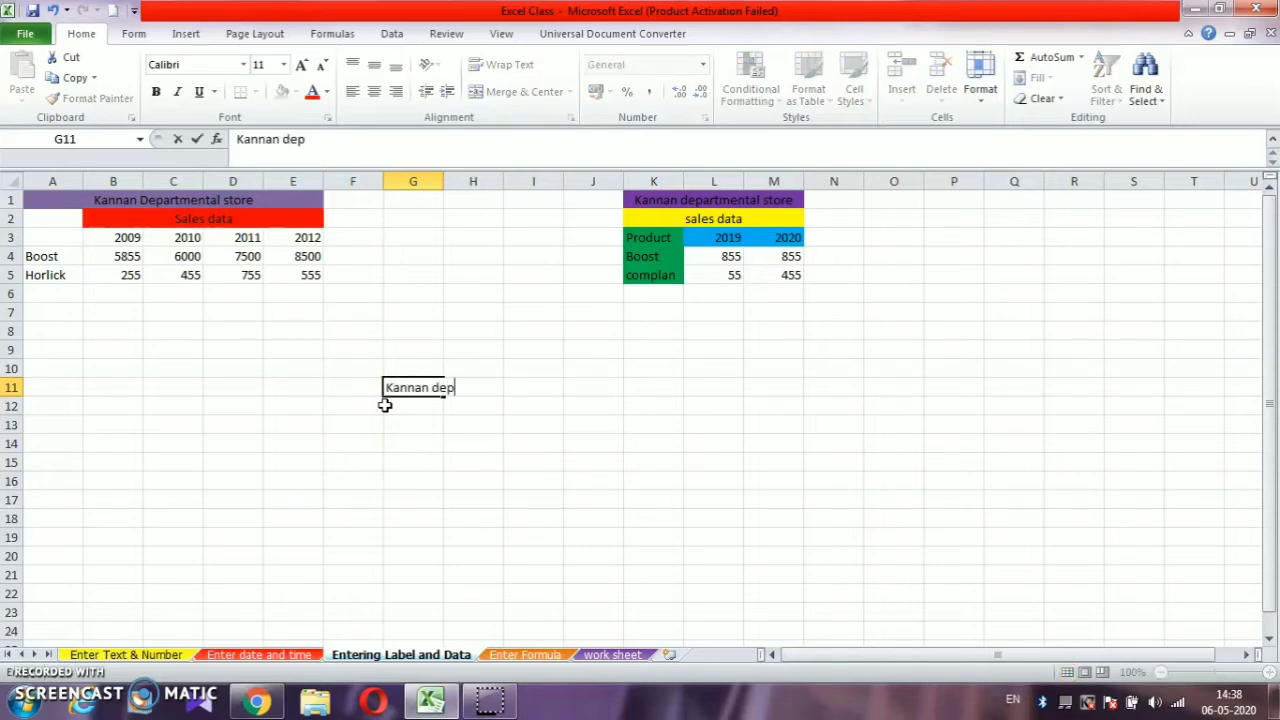
text(artmenta)
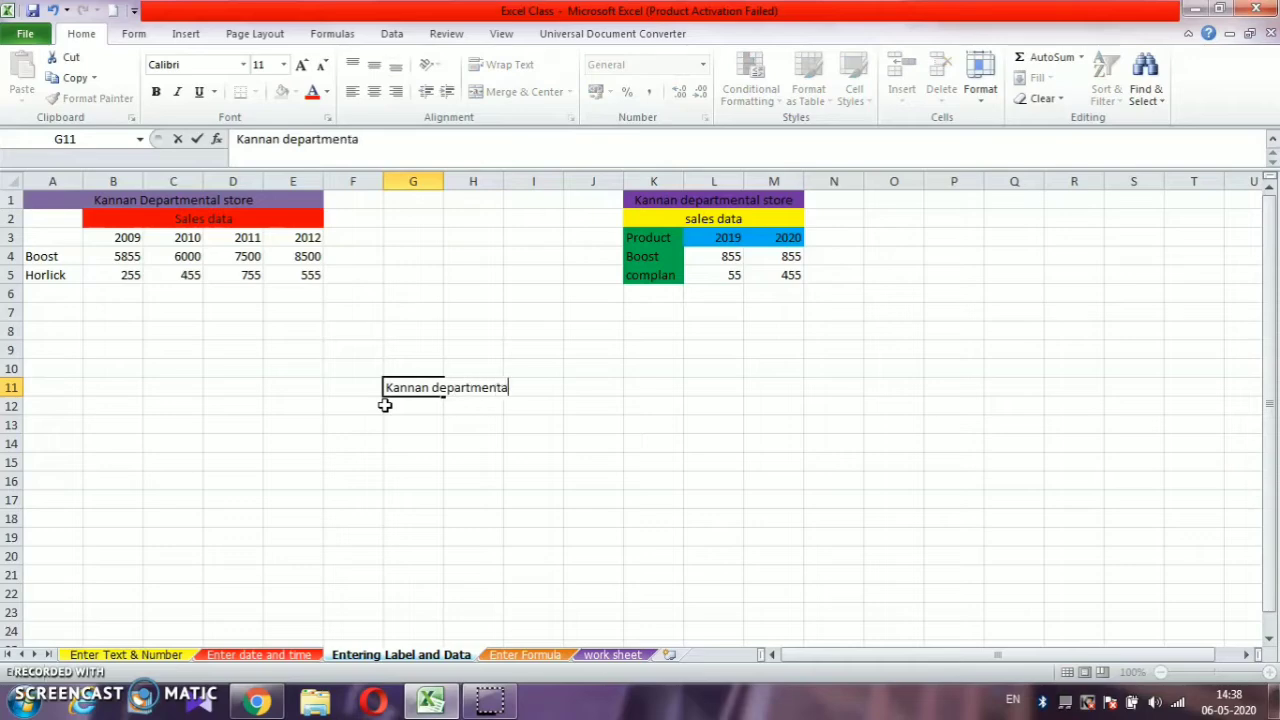
text(l store)
key(Return)
text(sales)
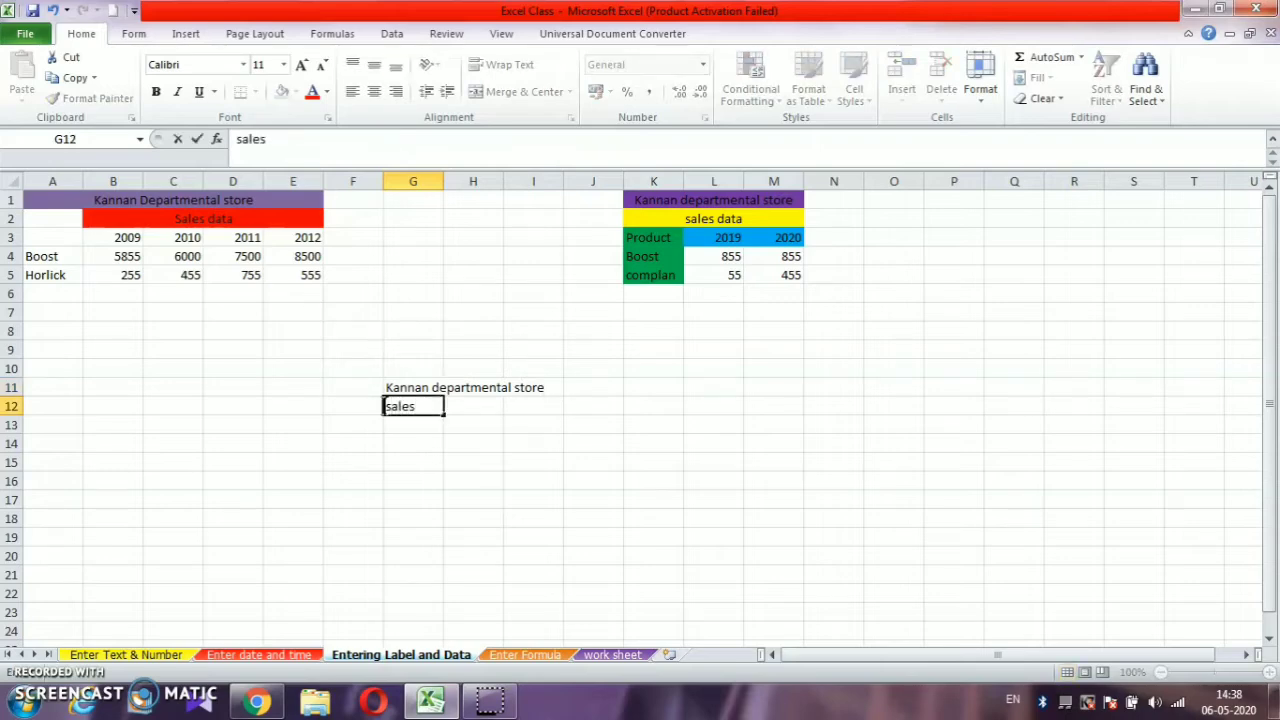
key(Return)
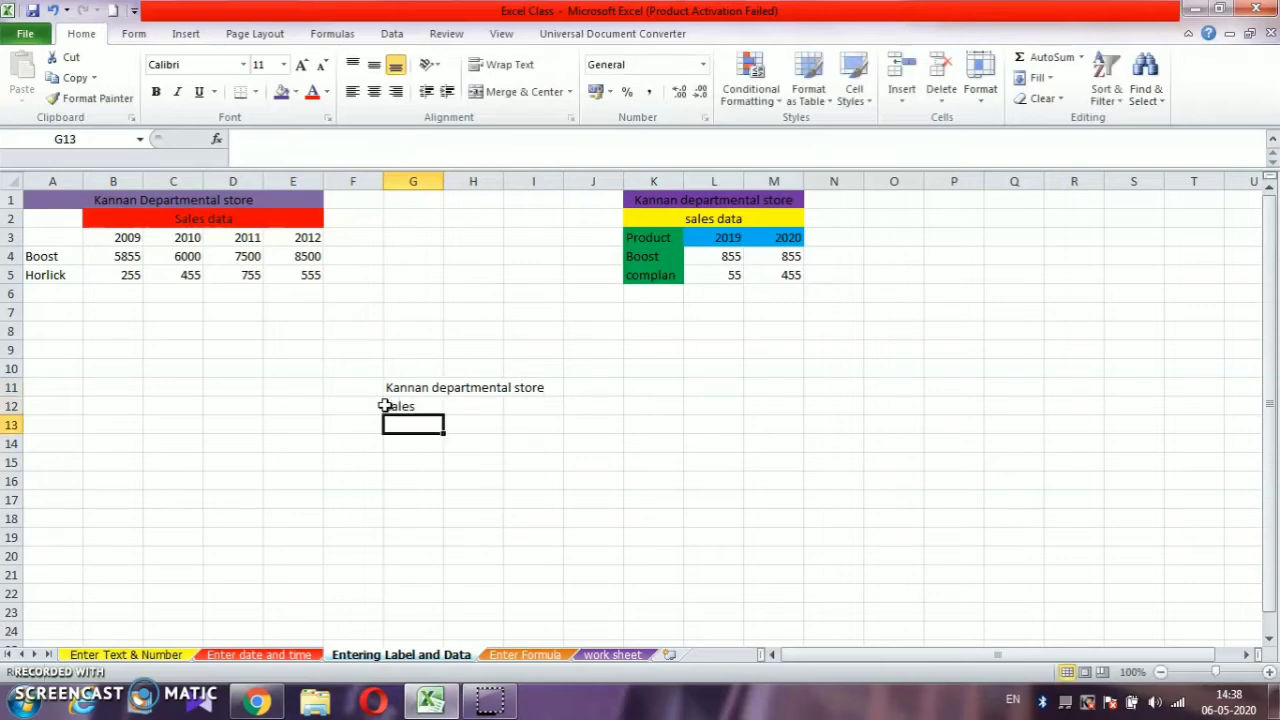
- Enter the labels "Product", "Boost" and "horlicks" in cells G13, G14 and G15
text(Product)
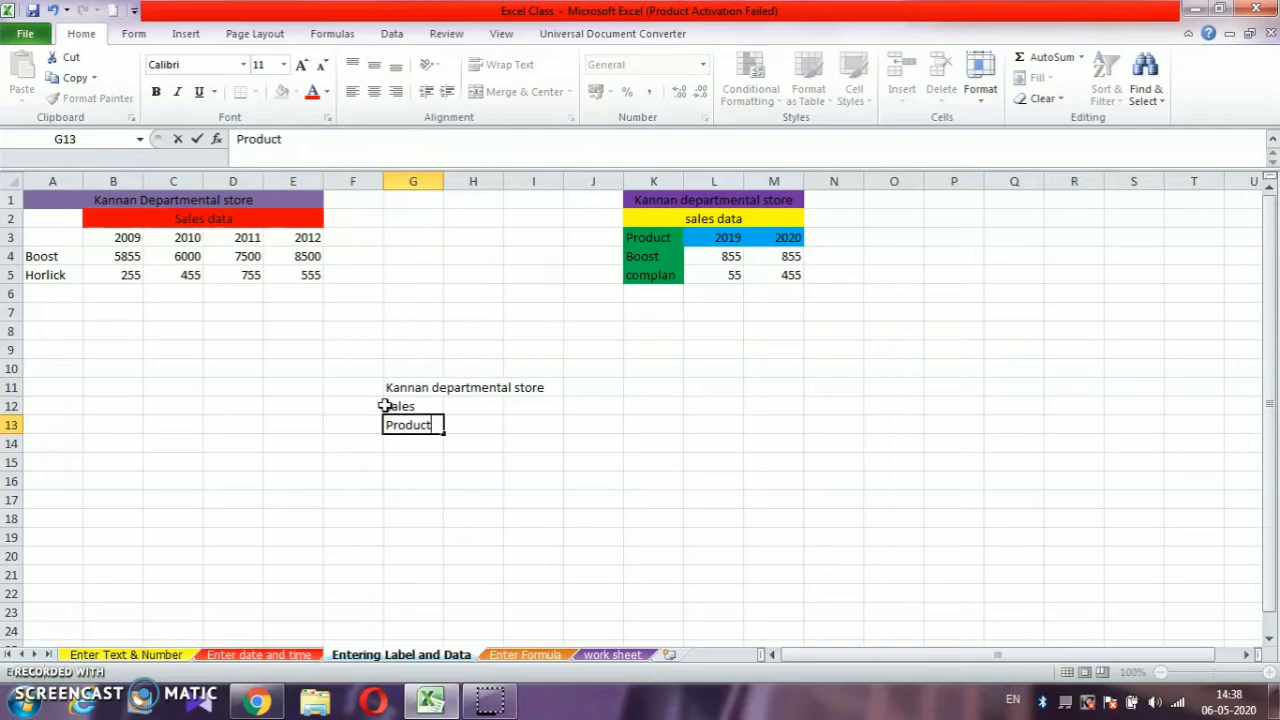
key(Return)
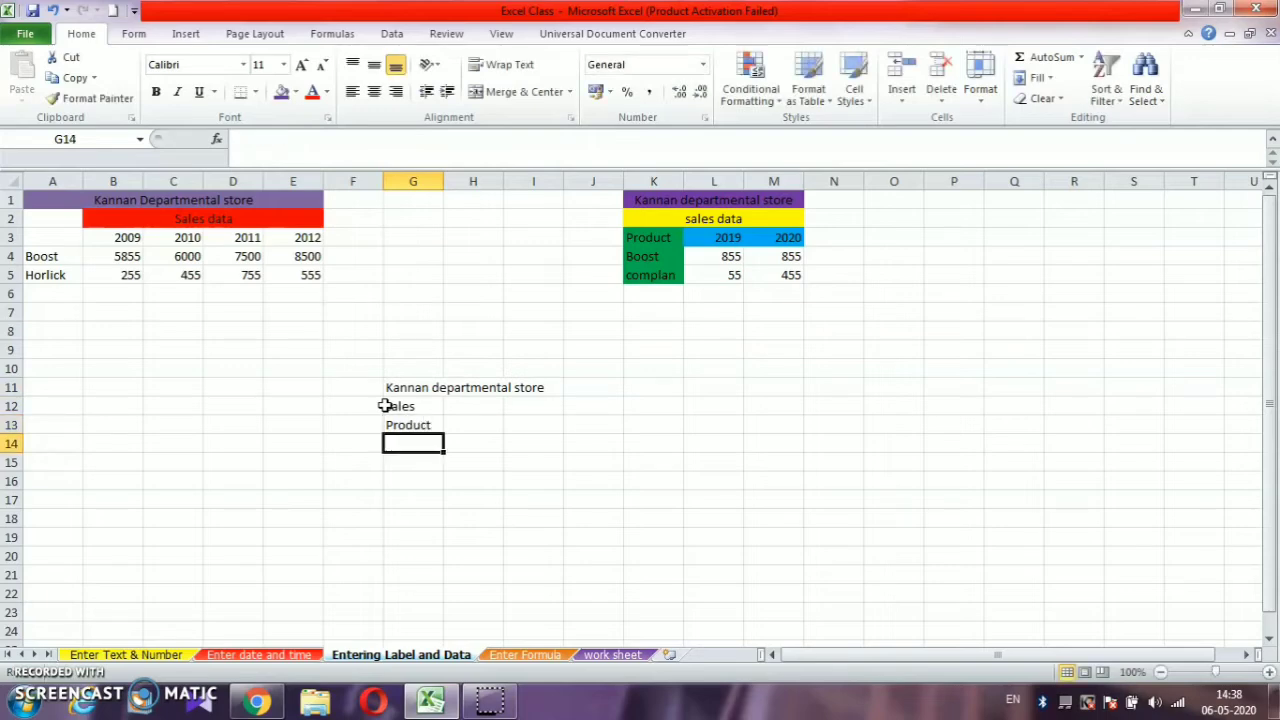
text(Boosyt)
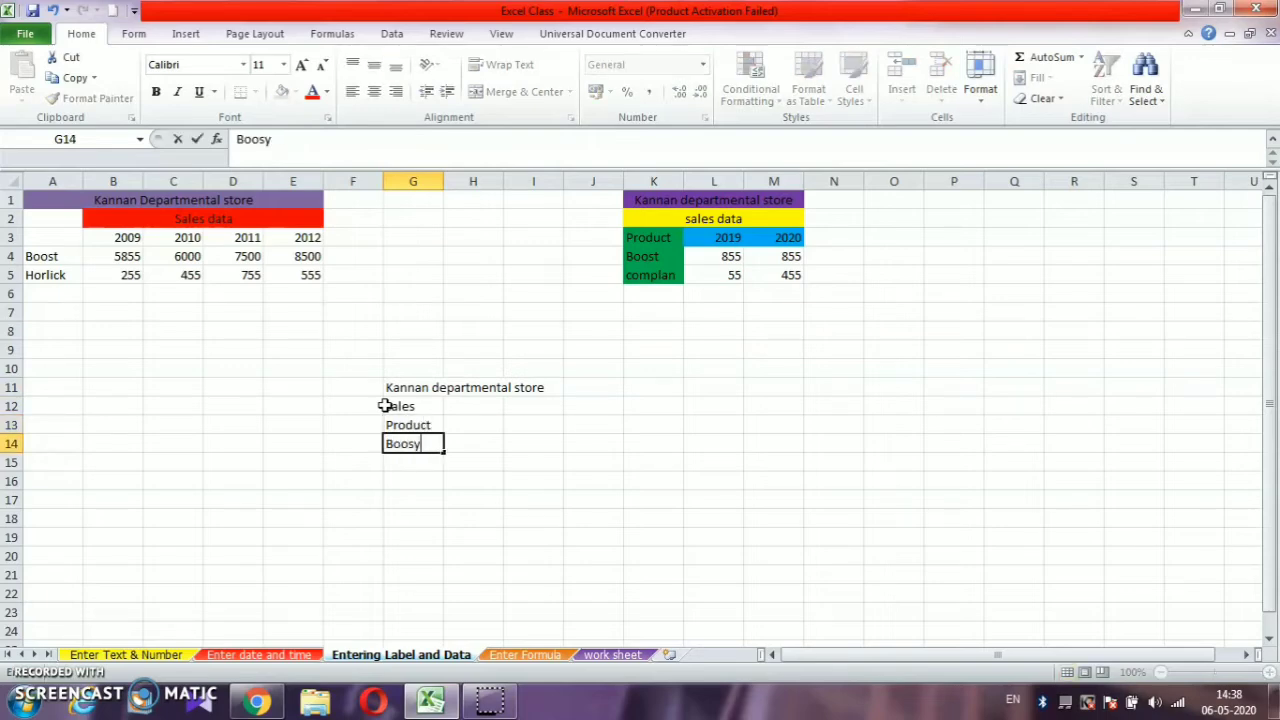
key(Return)
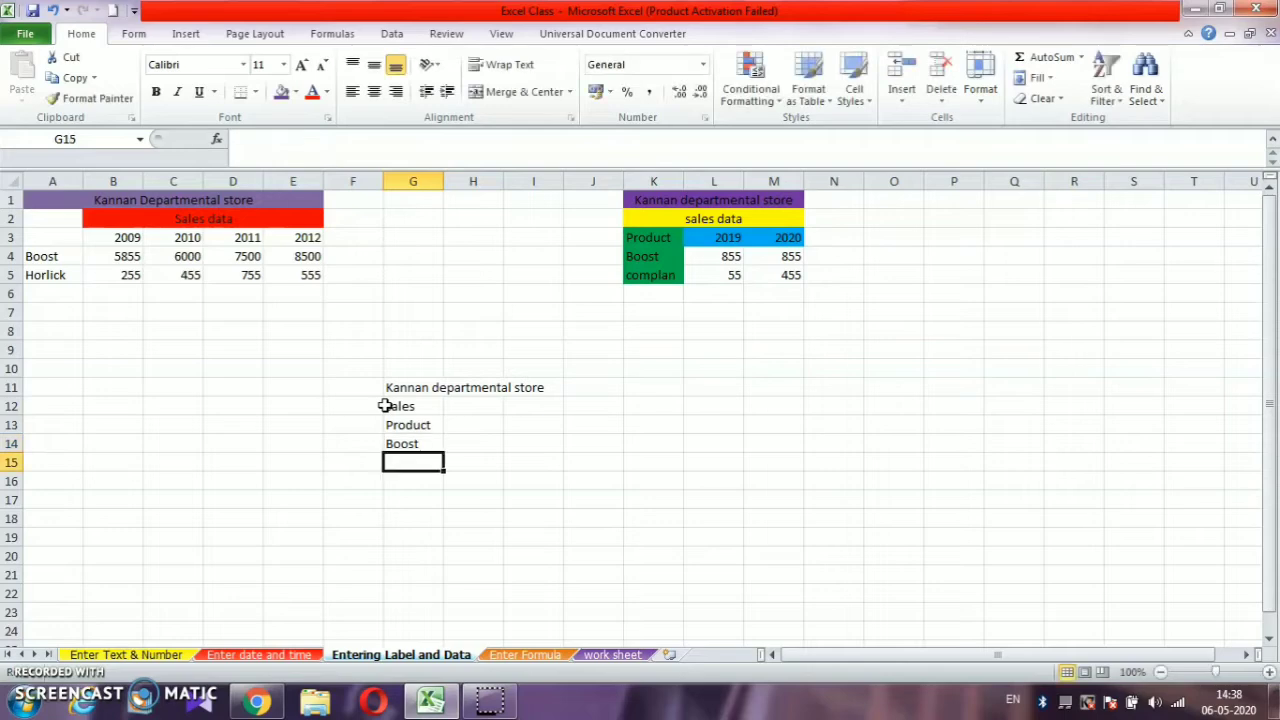
text(hoe)
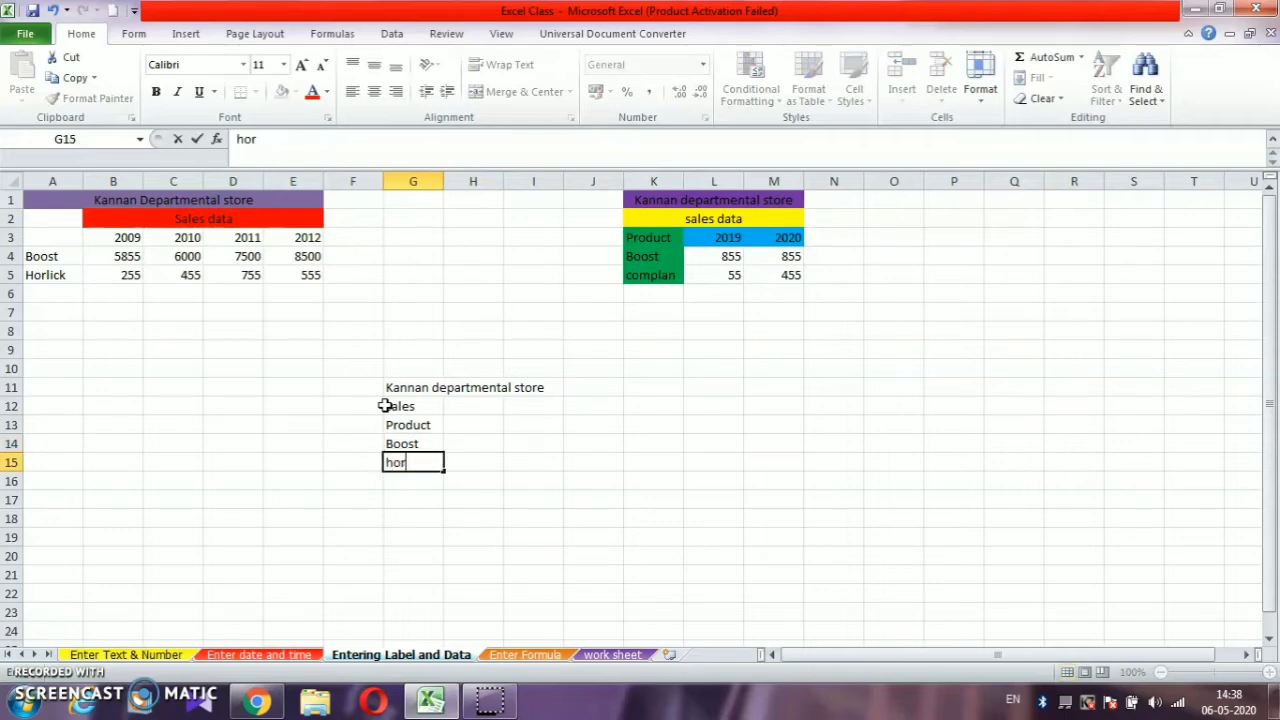
text(licks)
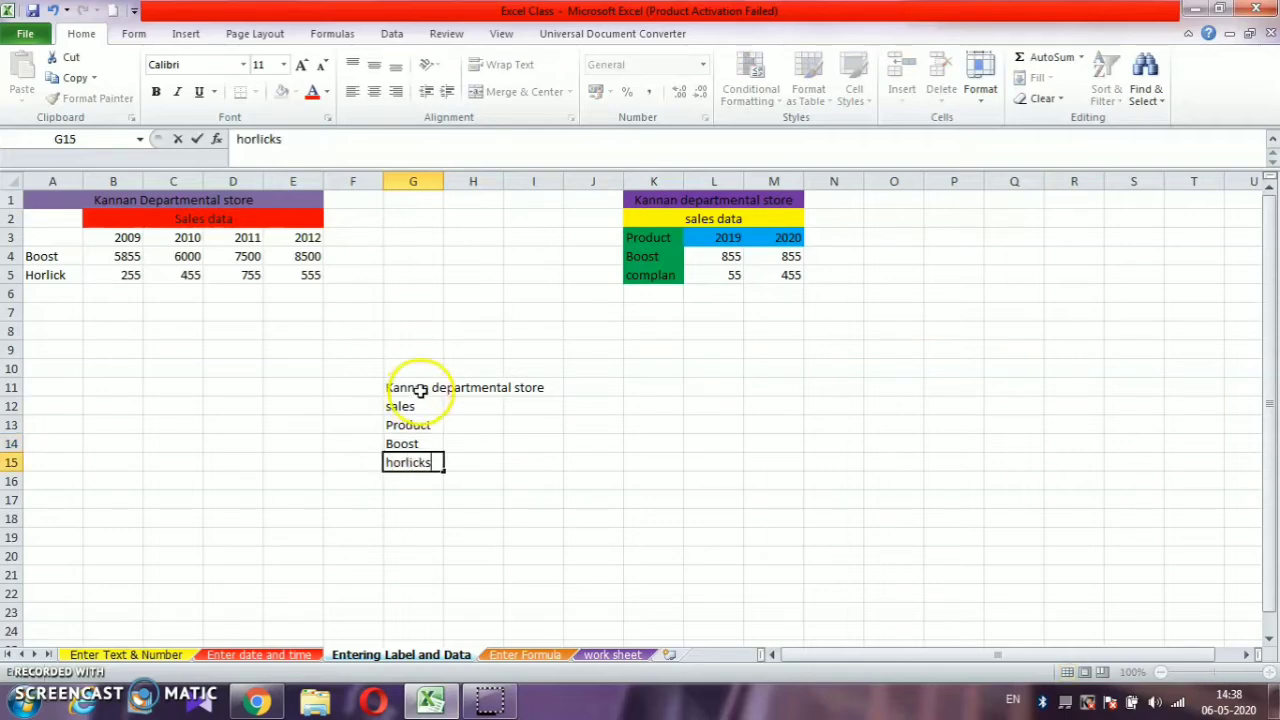
- Enter the years 2019 and 2020 in cells H12 and I12, beside the "sales" label
click(452, 406)
text(2012)
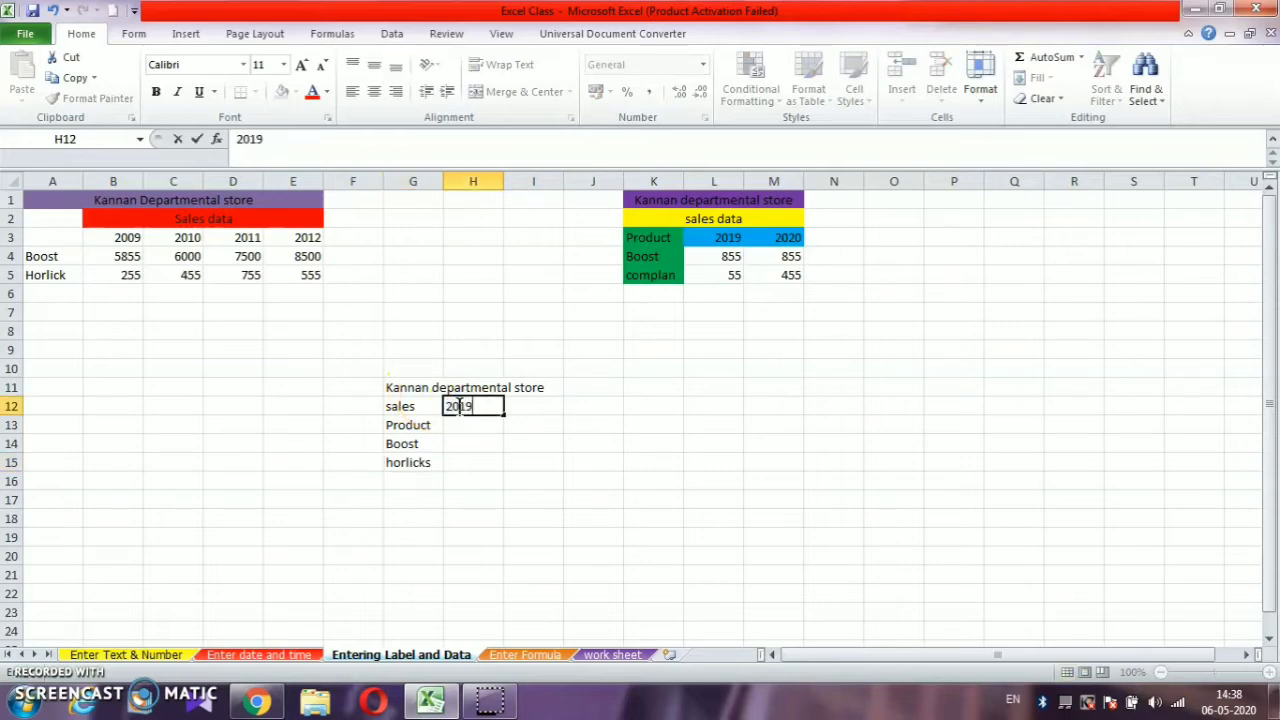
key(Tab)
text(202)
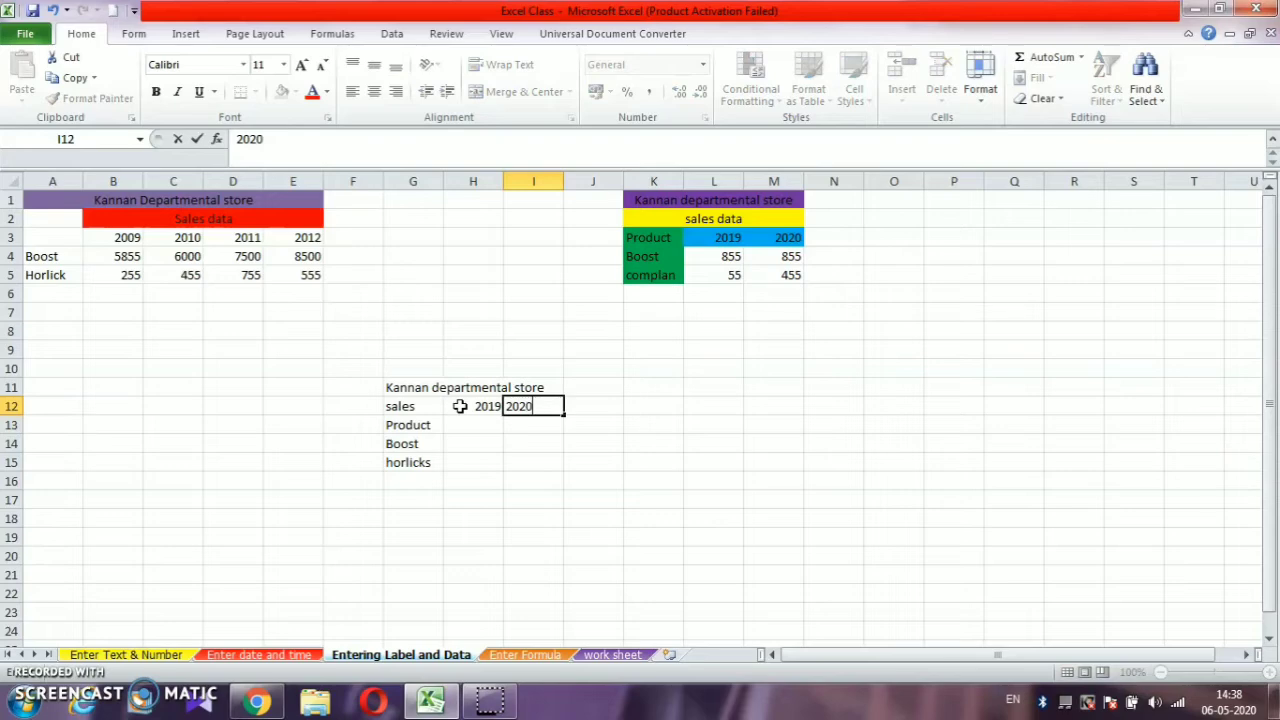
click(477, 424)
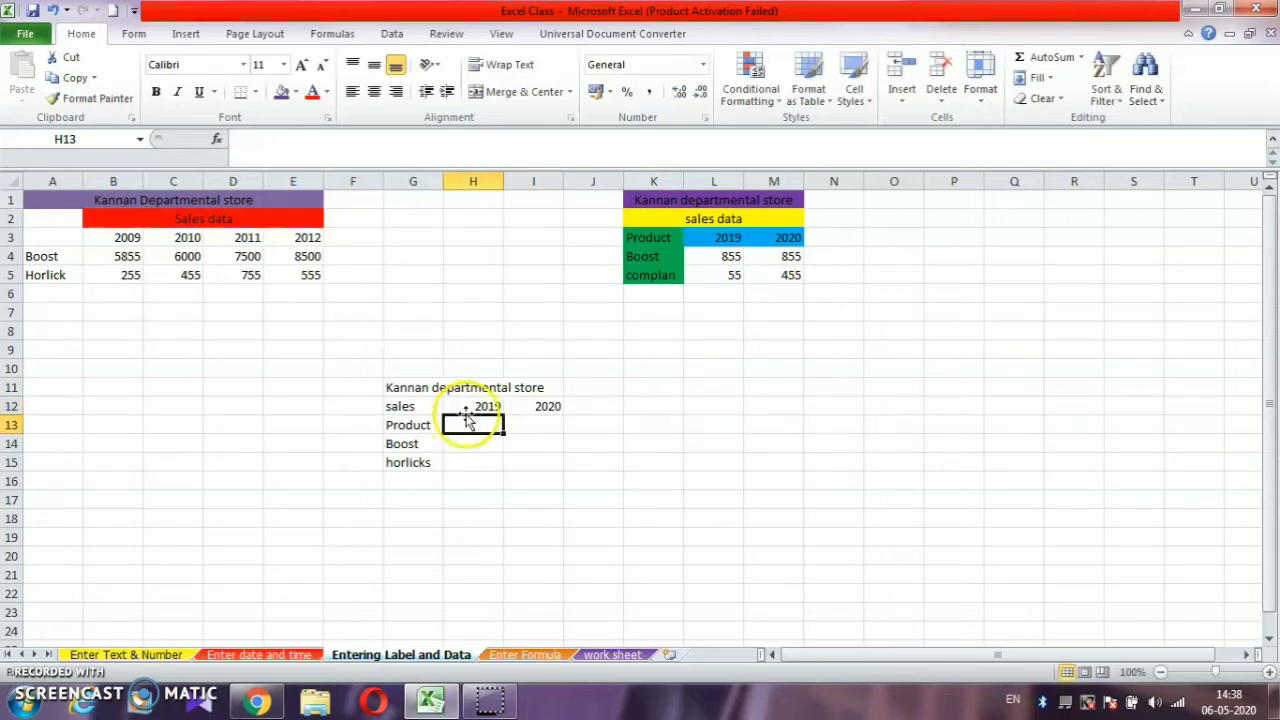
- Clear the two years from cells H12 and I12 in the "sales" row
click(479, 405)
key(Delete)
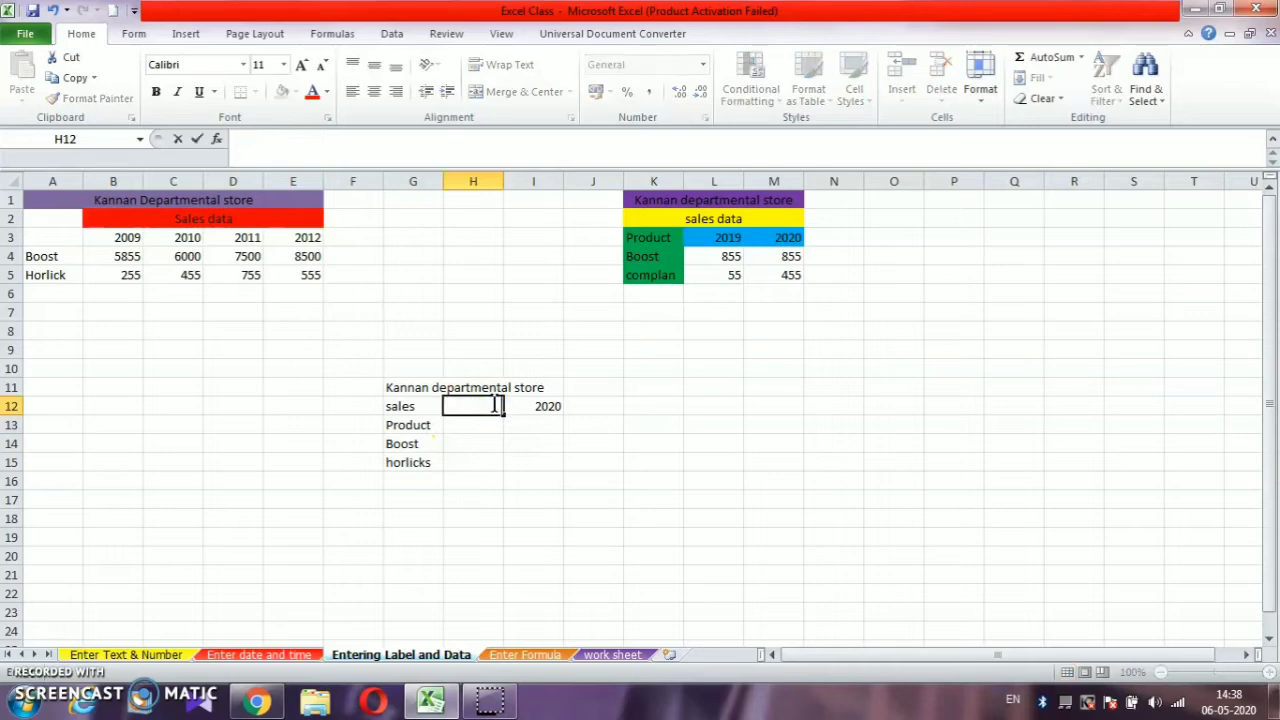
click(514, 405)
key(Delete)
- Enter the years 2019 and 2020 in cells H13 and I13, beside the "Product" label
click(450, 425)
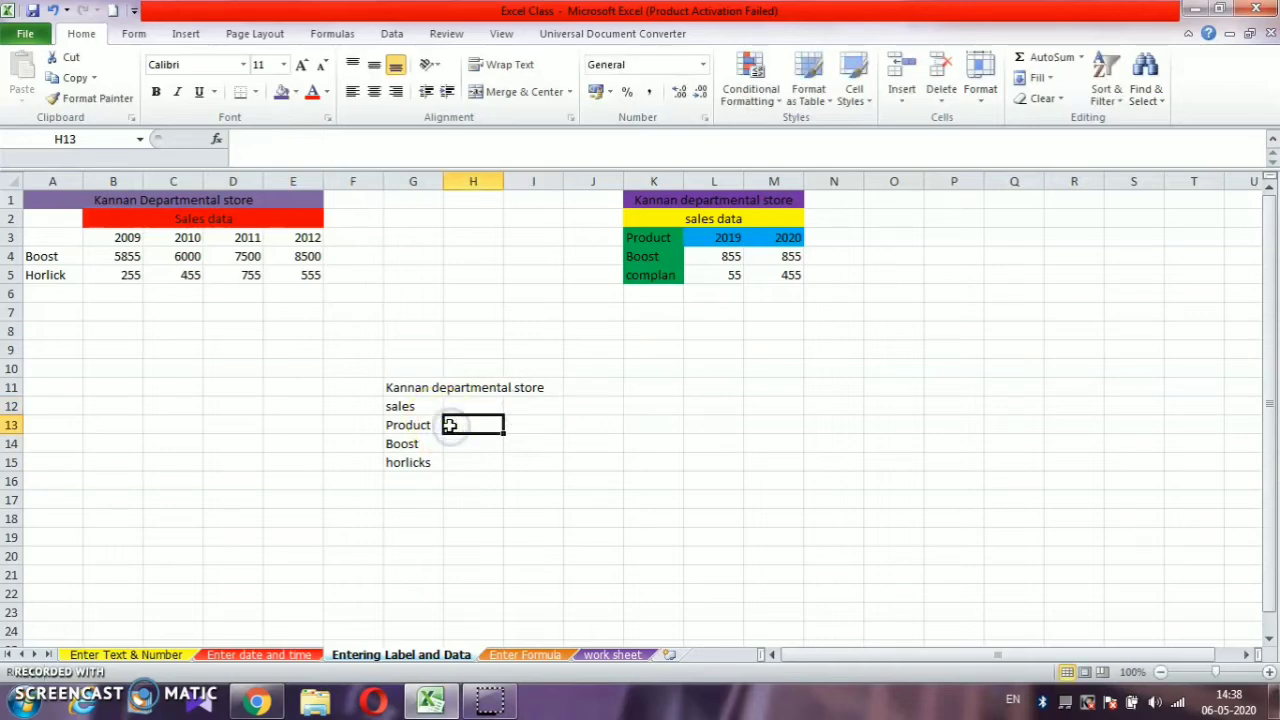
text(2019)
key(Tab)
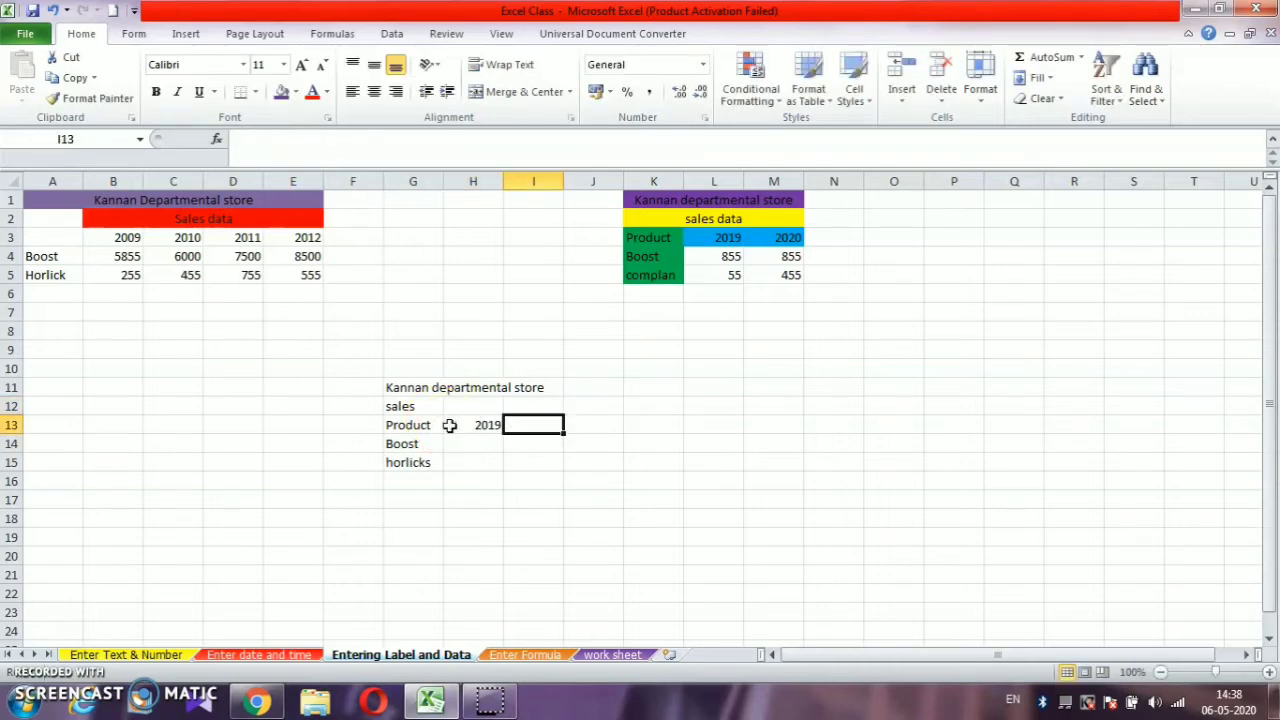
text(2022)
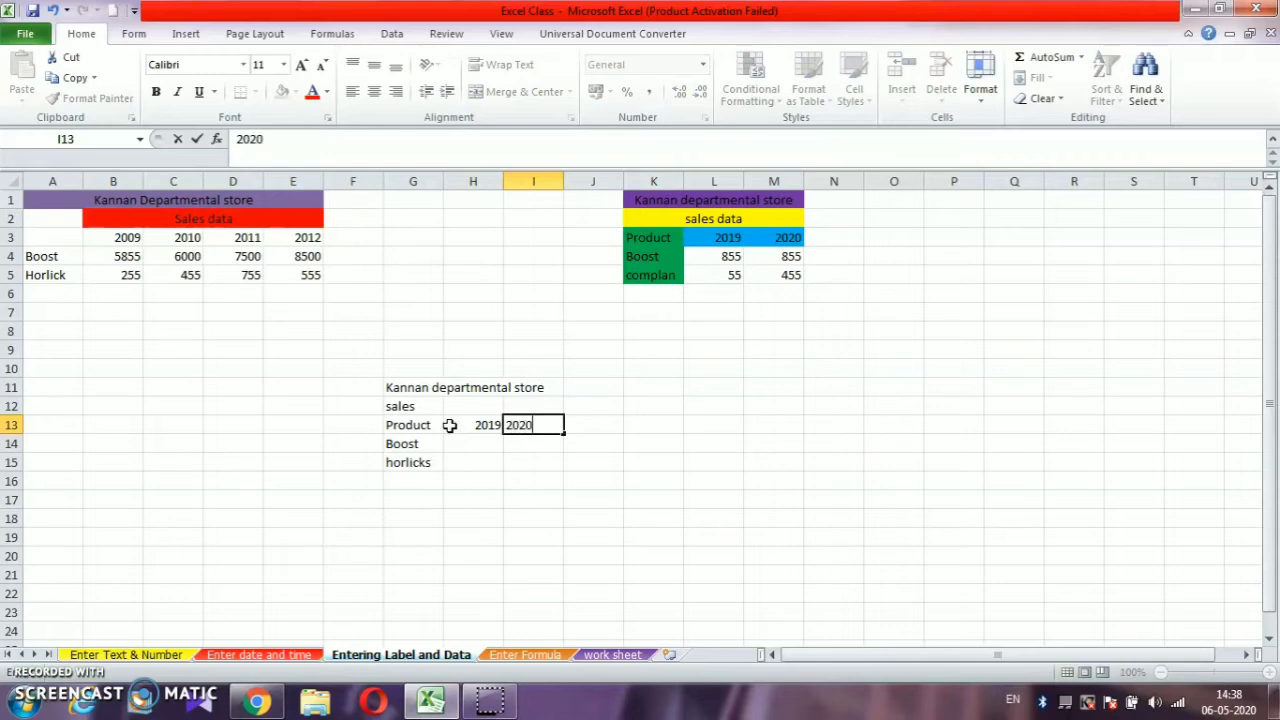
- Merge and center the "Kannan departmental store" title across G11:I11 and fill it with light blue
click(458, 443)
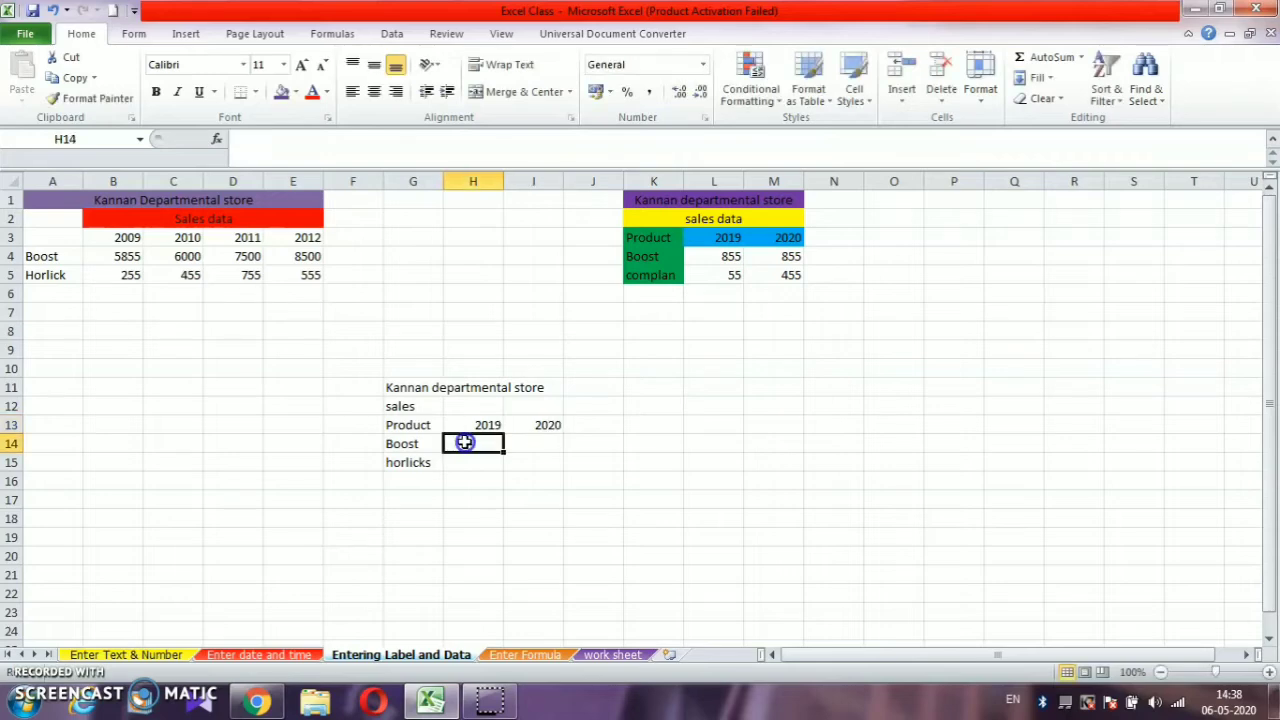
click(424, 406)
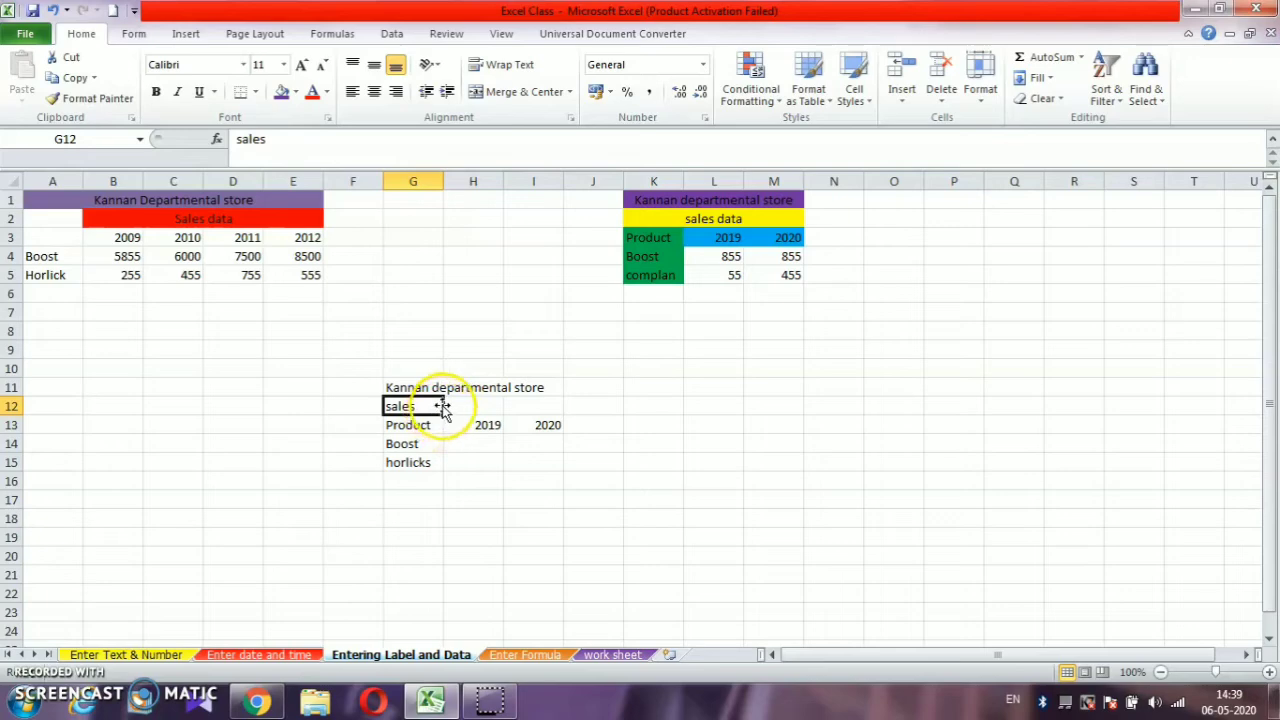
click(425, 388)
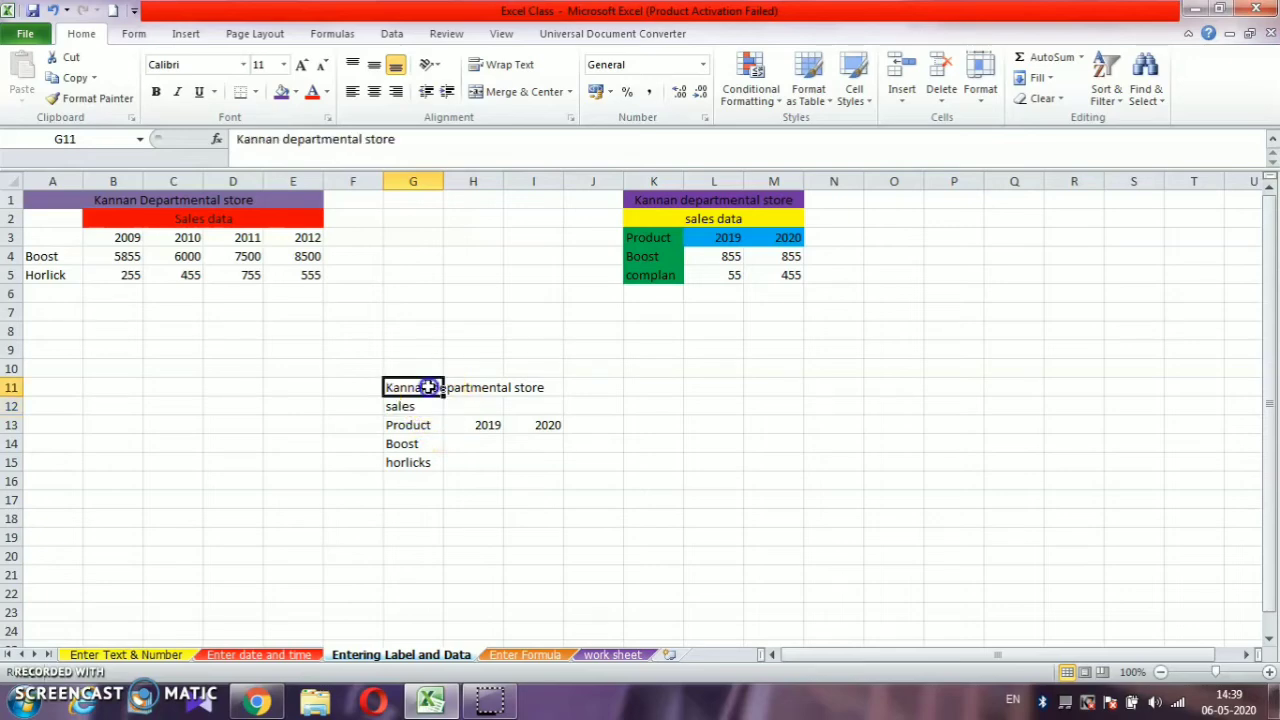
drag(430, 388, 528, 389)
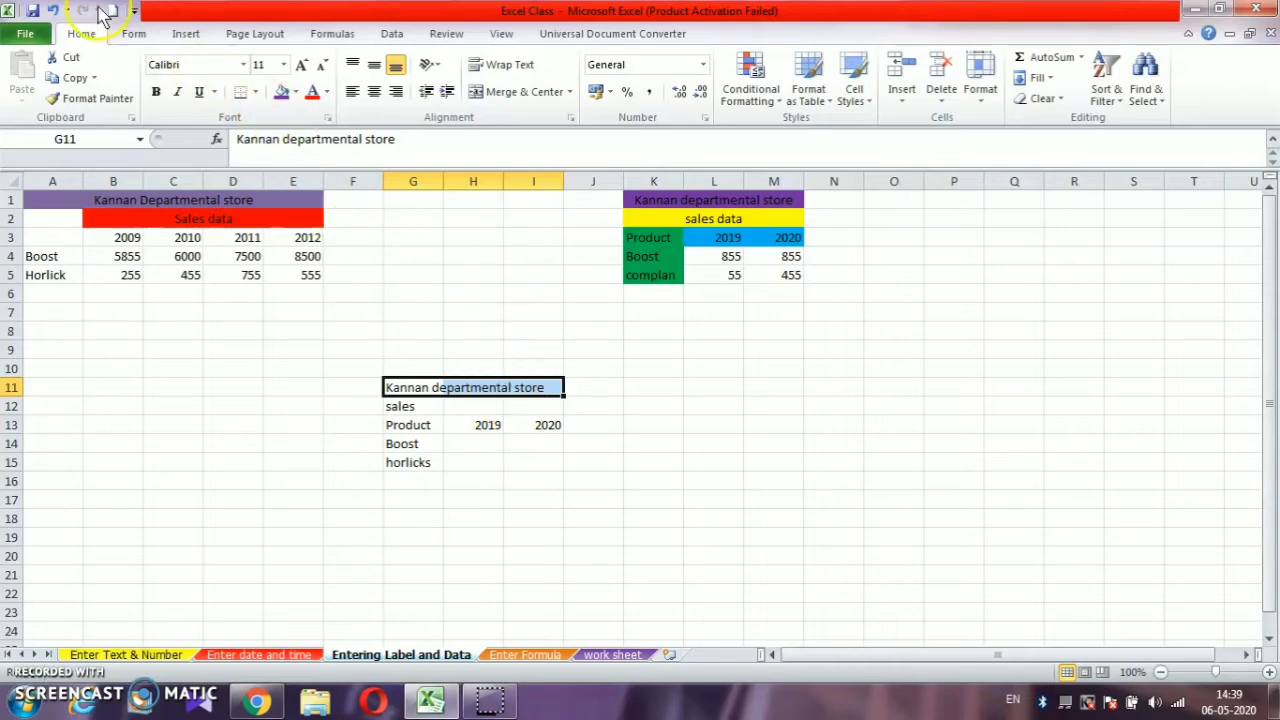
click(493, 94)
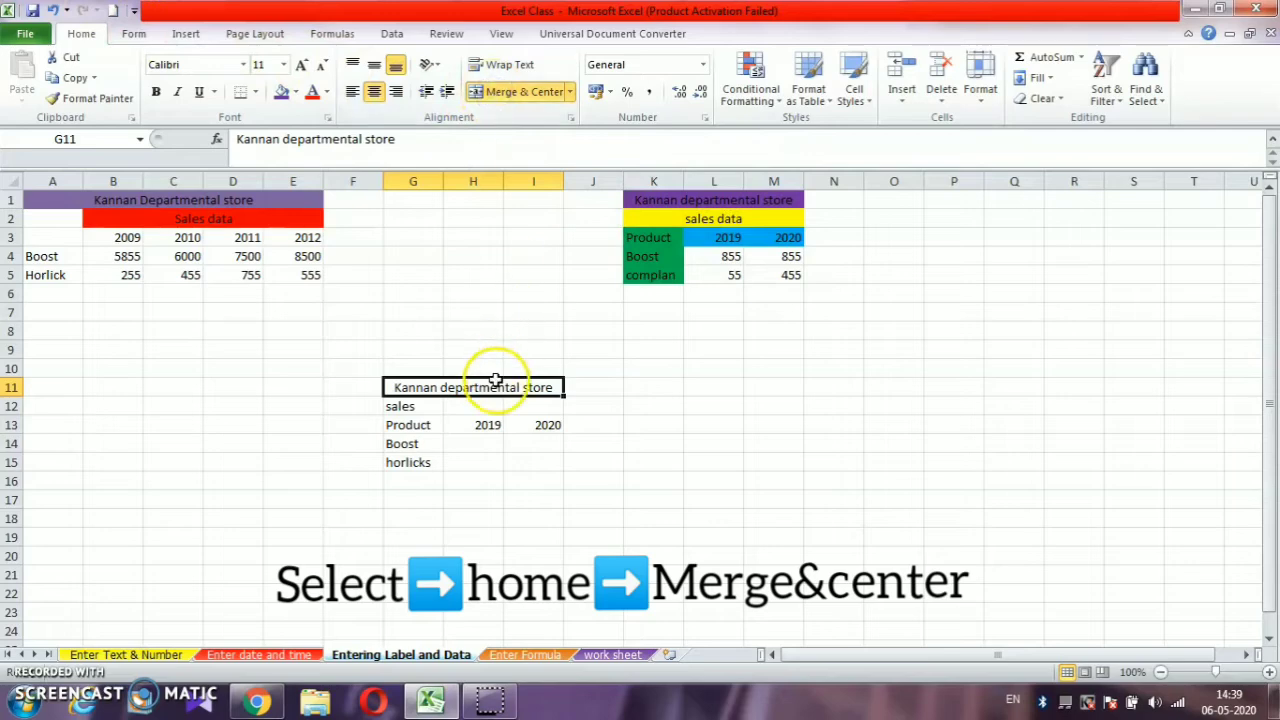
click(295, 92)
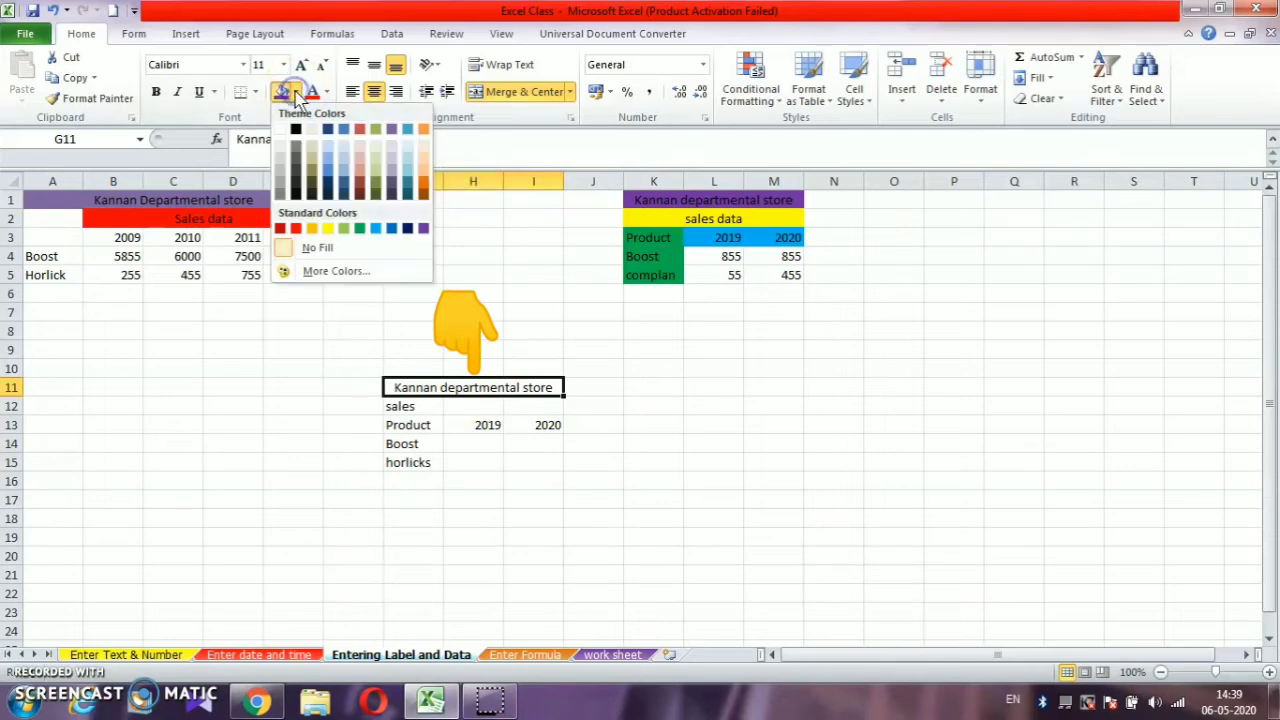
click(375, 228)
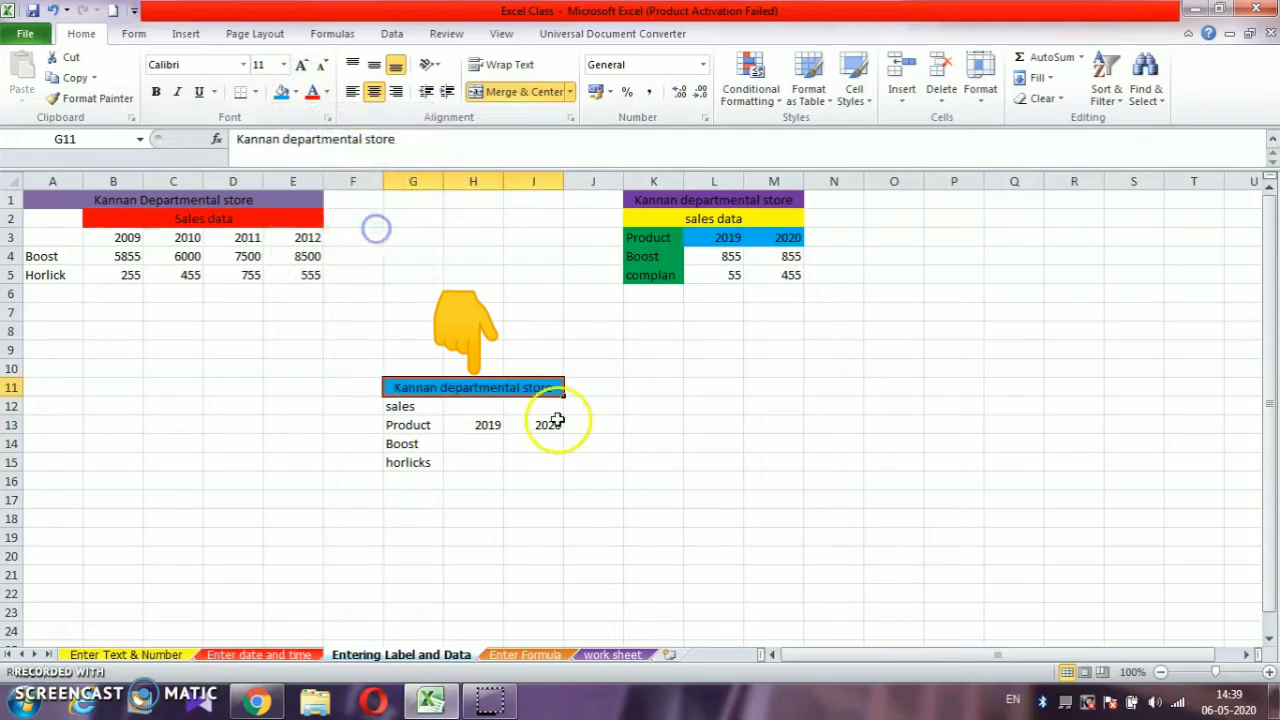
click(643, 485)
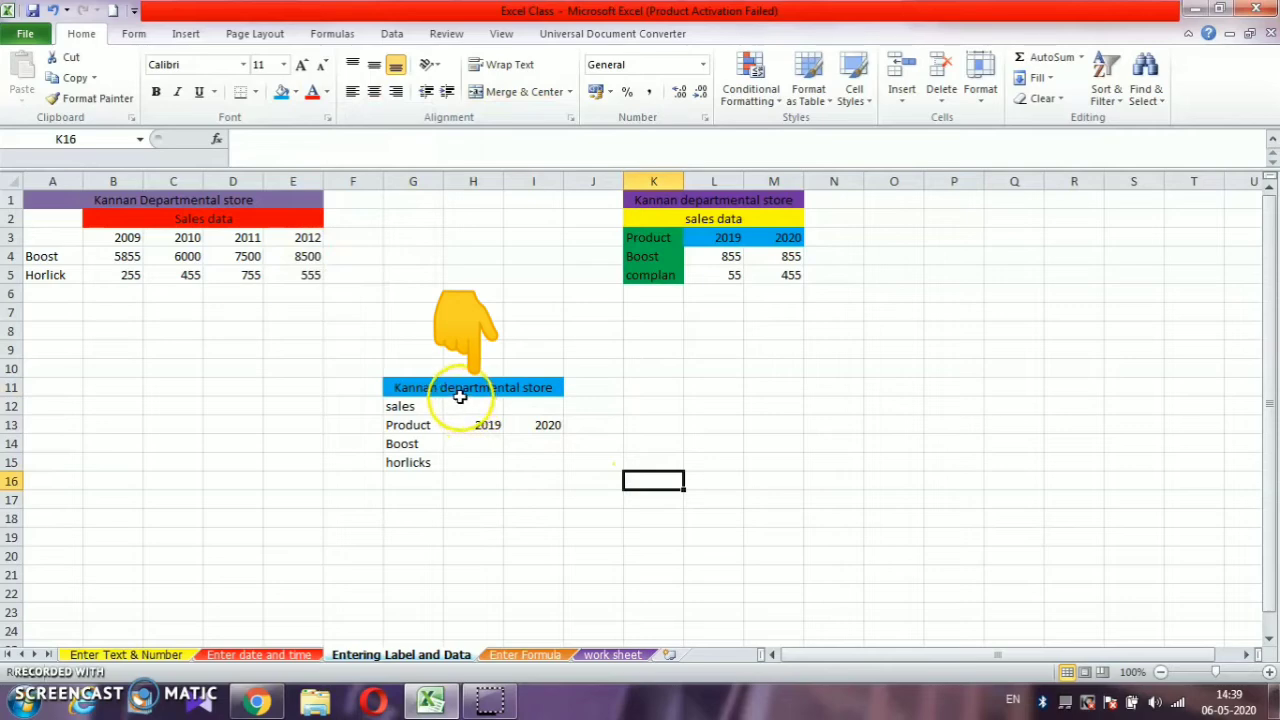
- Merge and center the "sales" label across G12:I12 and fill it with yellow
drag(434, 405, 519, 410)
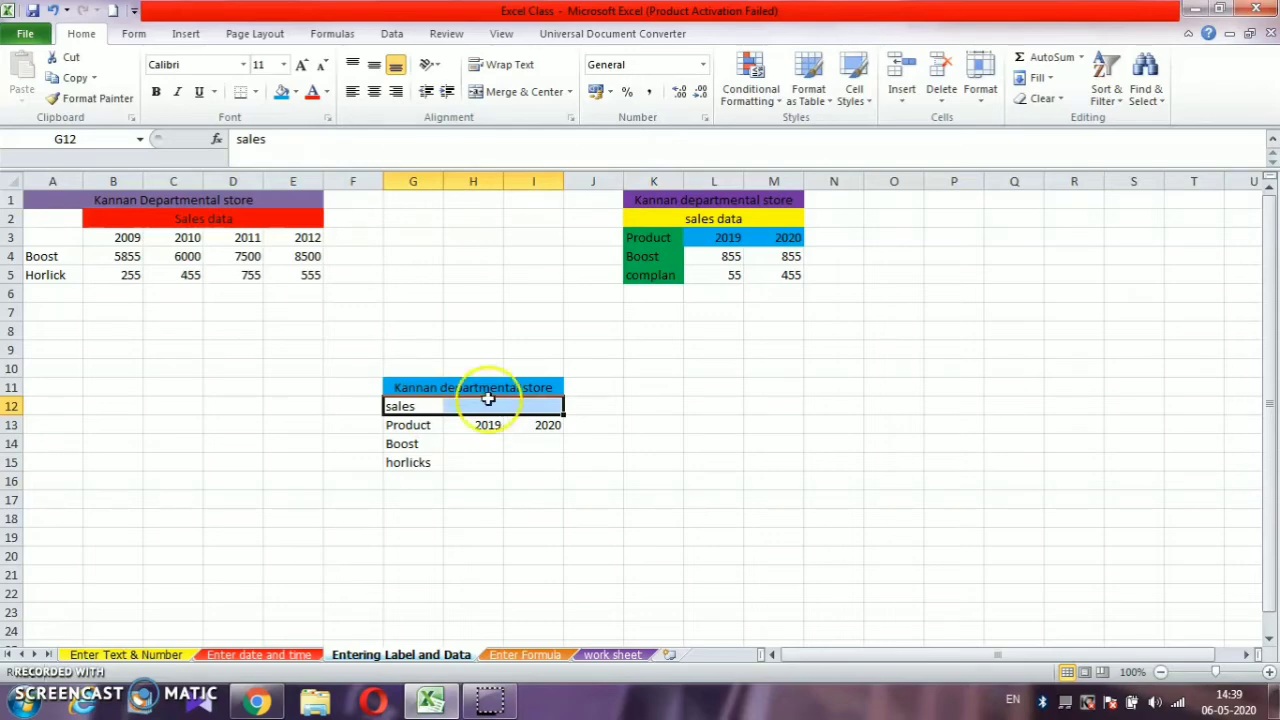
click(500, 98)
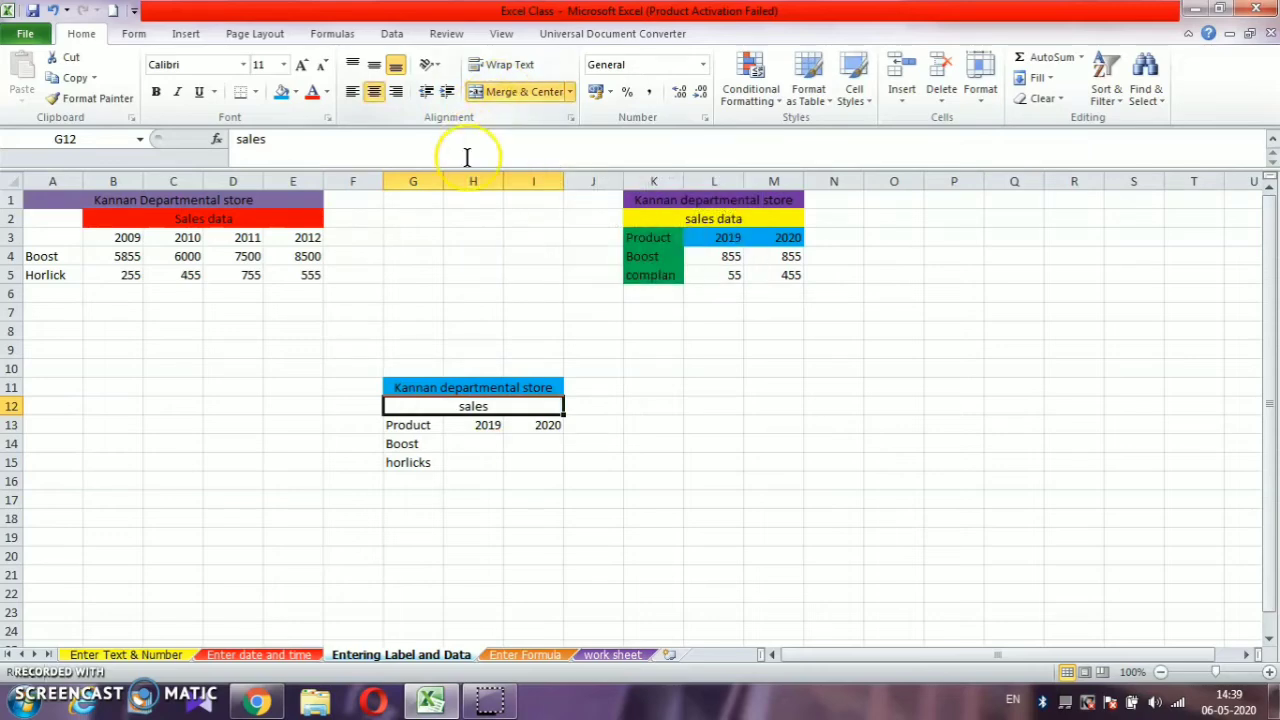
click(578, 458)
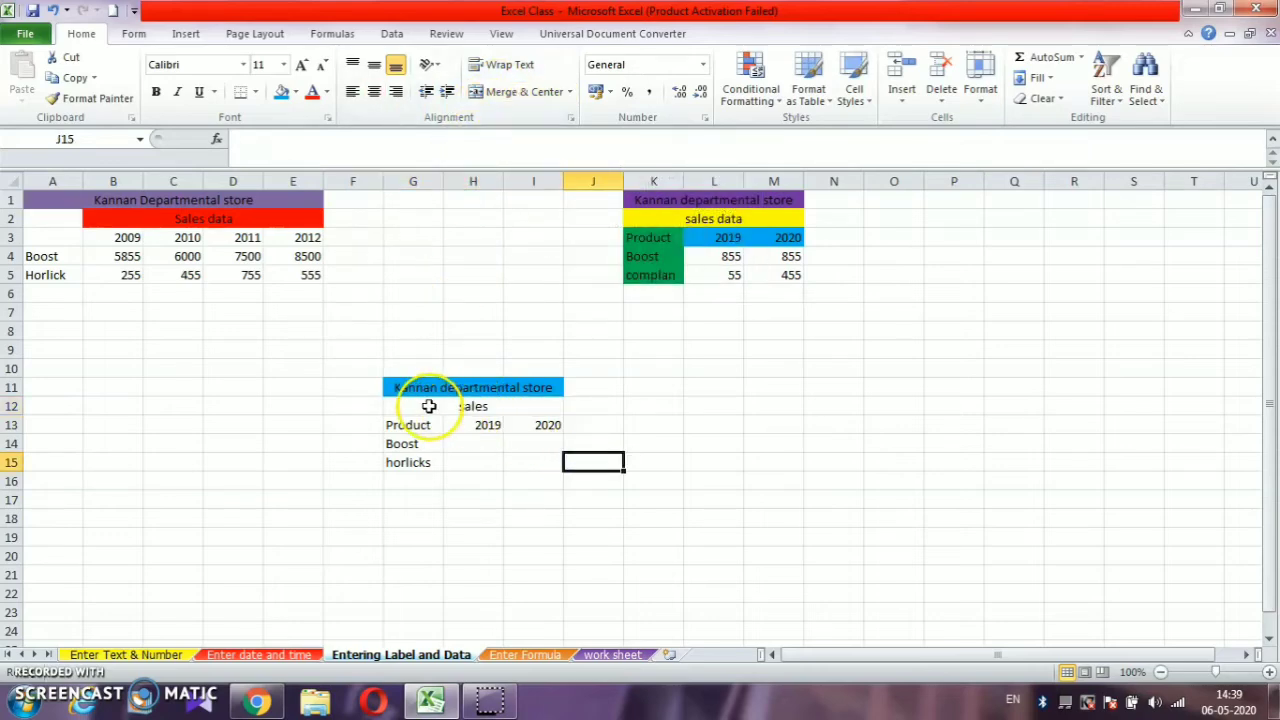
click(462, 407)
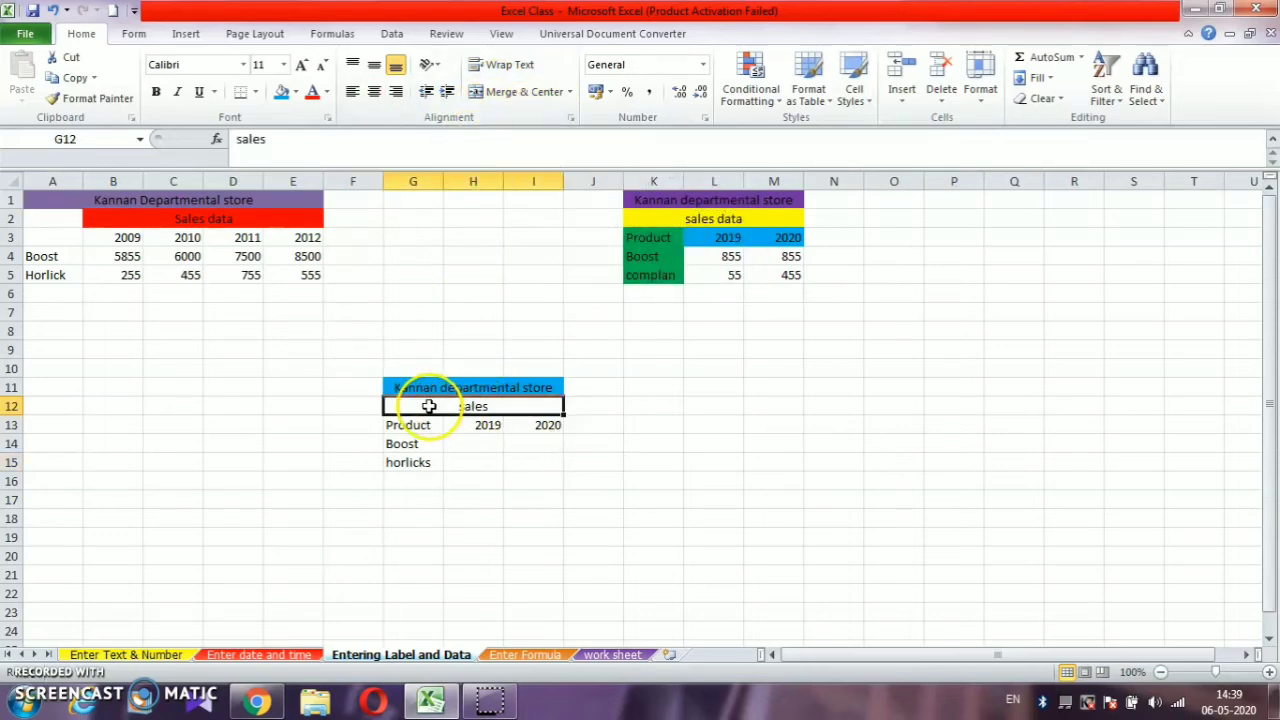
click(296, 92)
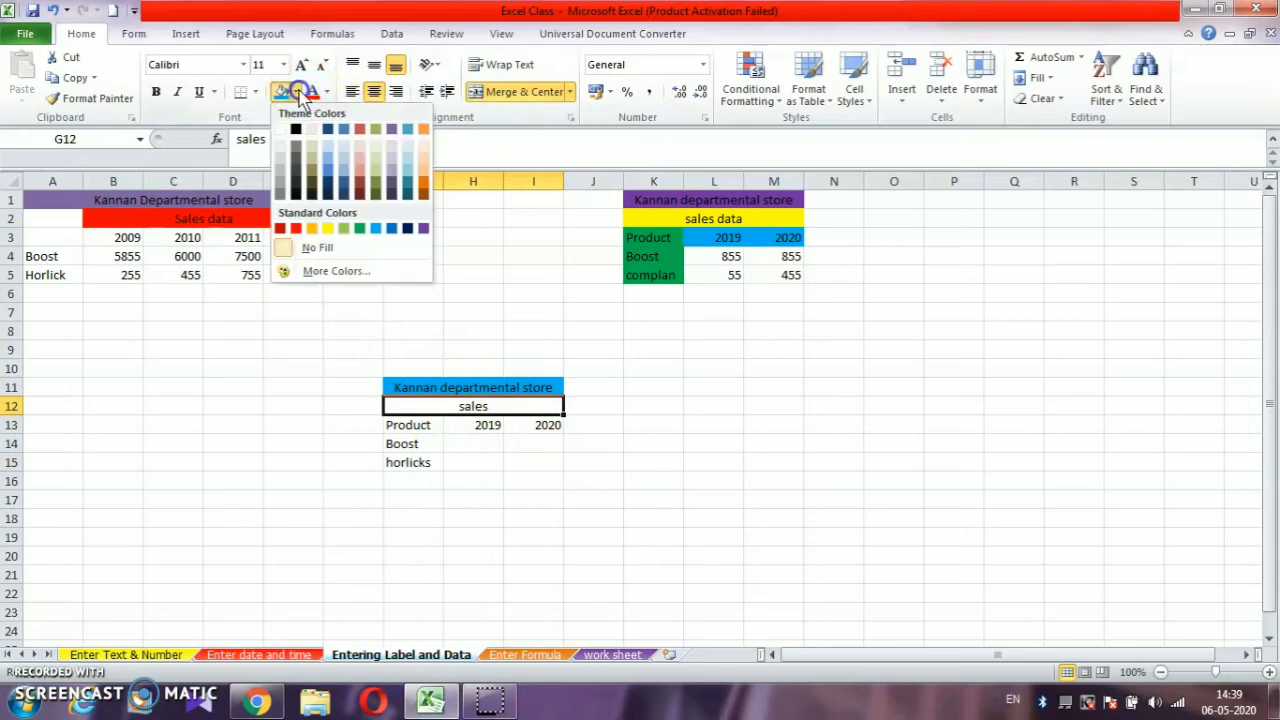
click(327, 228)
click(688, 499)
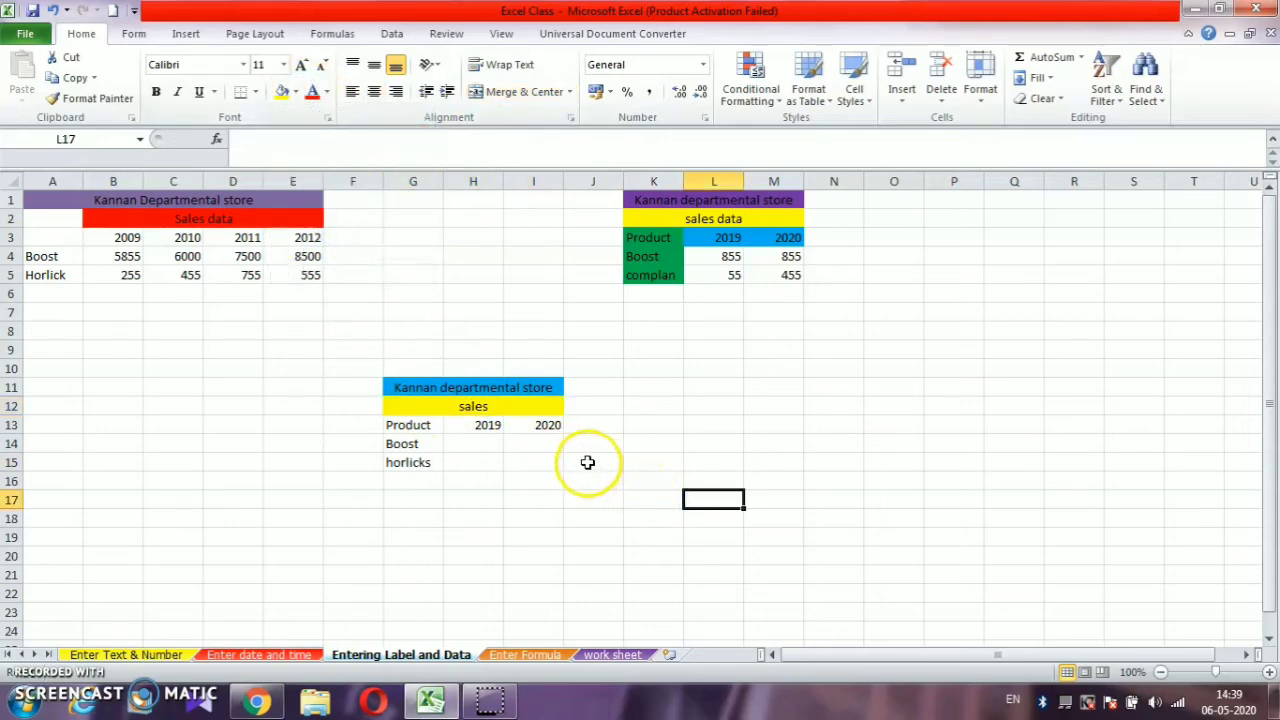
- Fill the product label cells G13:G15 with light blue
drag(410, 425, 413, 462)
click(296, 91)
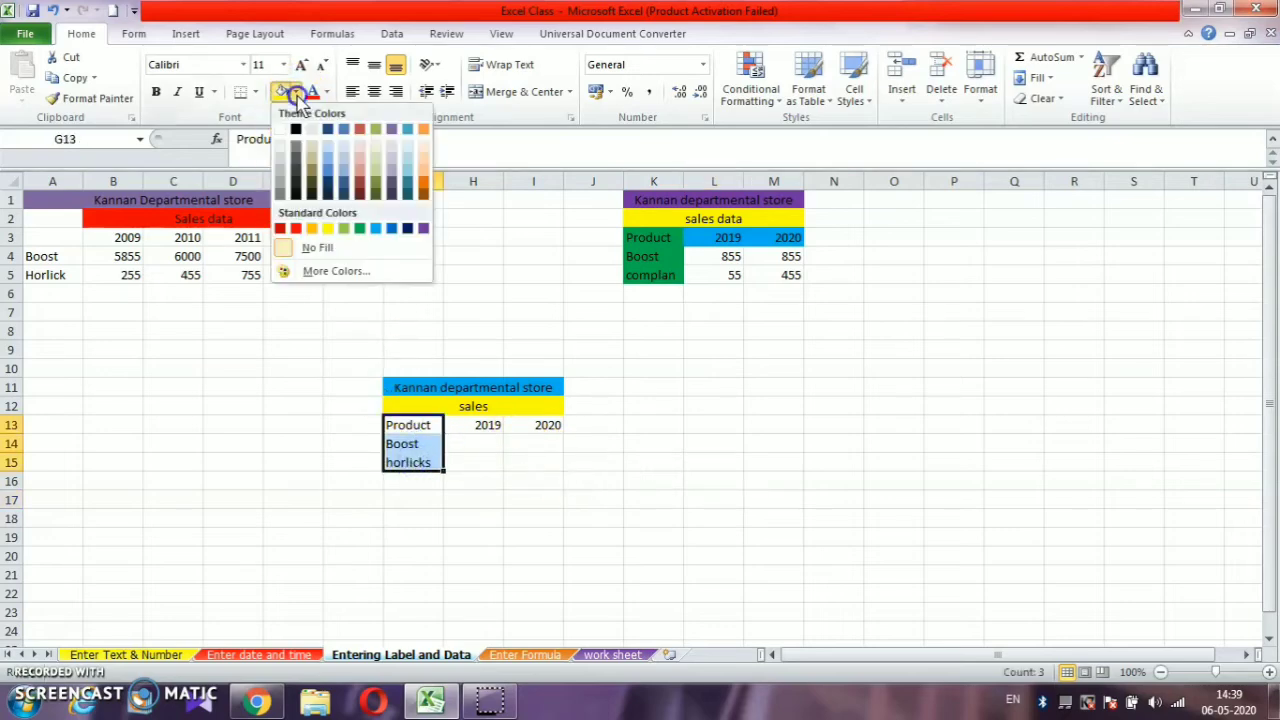
click(375, 228)
click(496, 445)
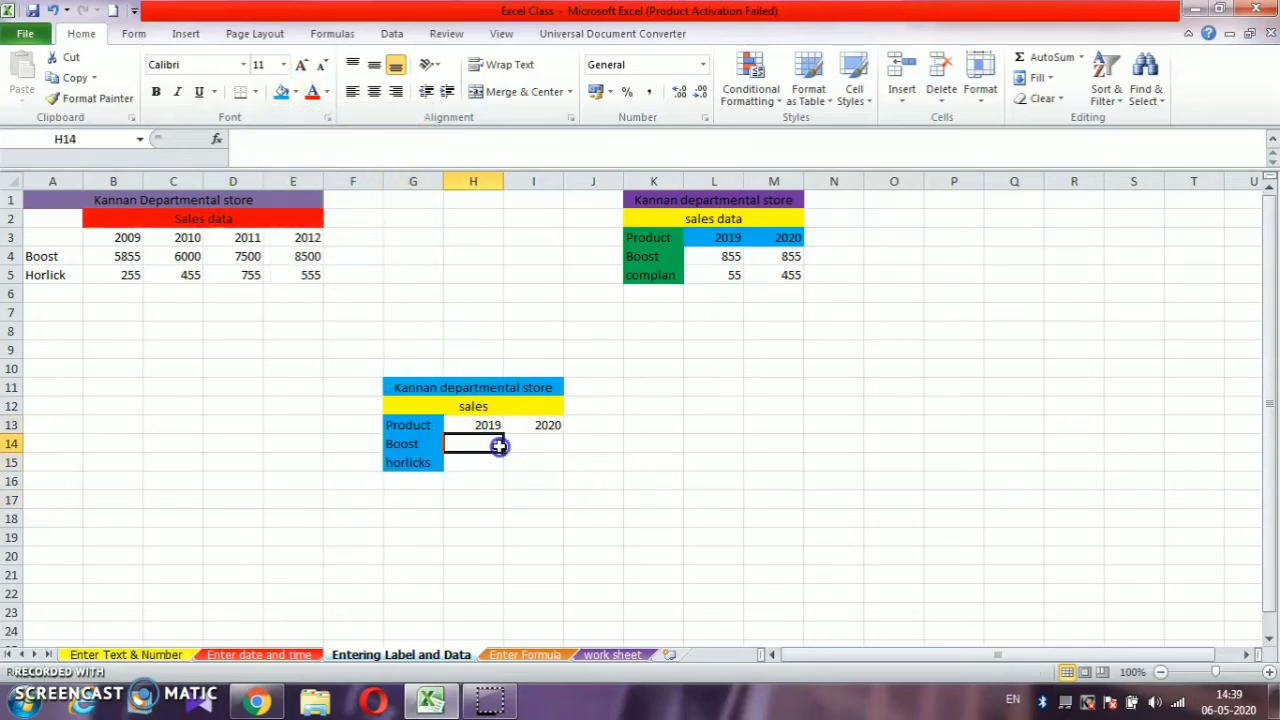
- Fill the year heading cells H13:I13 with light green
drag(467, 427, 528, 424)
click(296, 91)
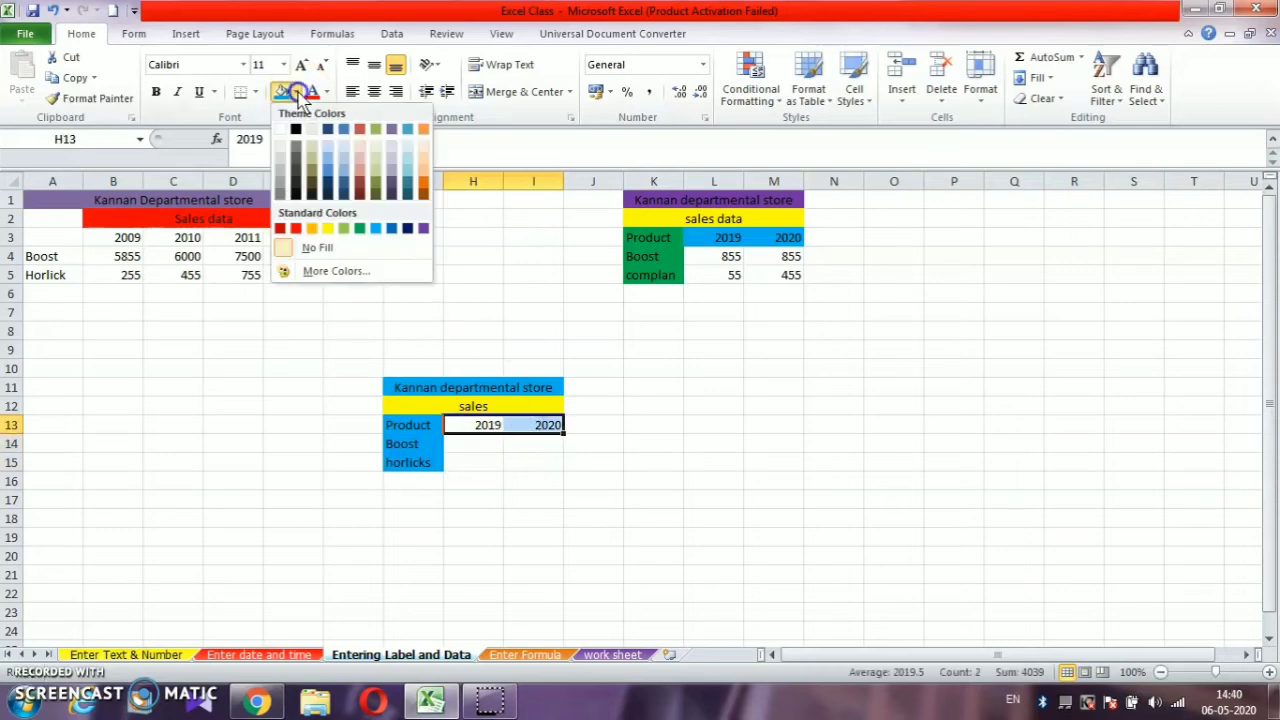
click(330, 228)
click(585, 480)
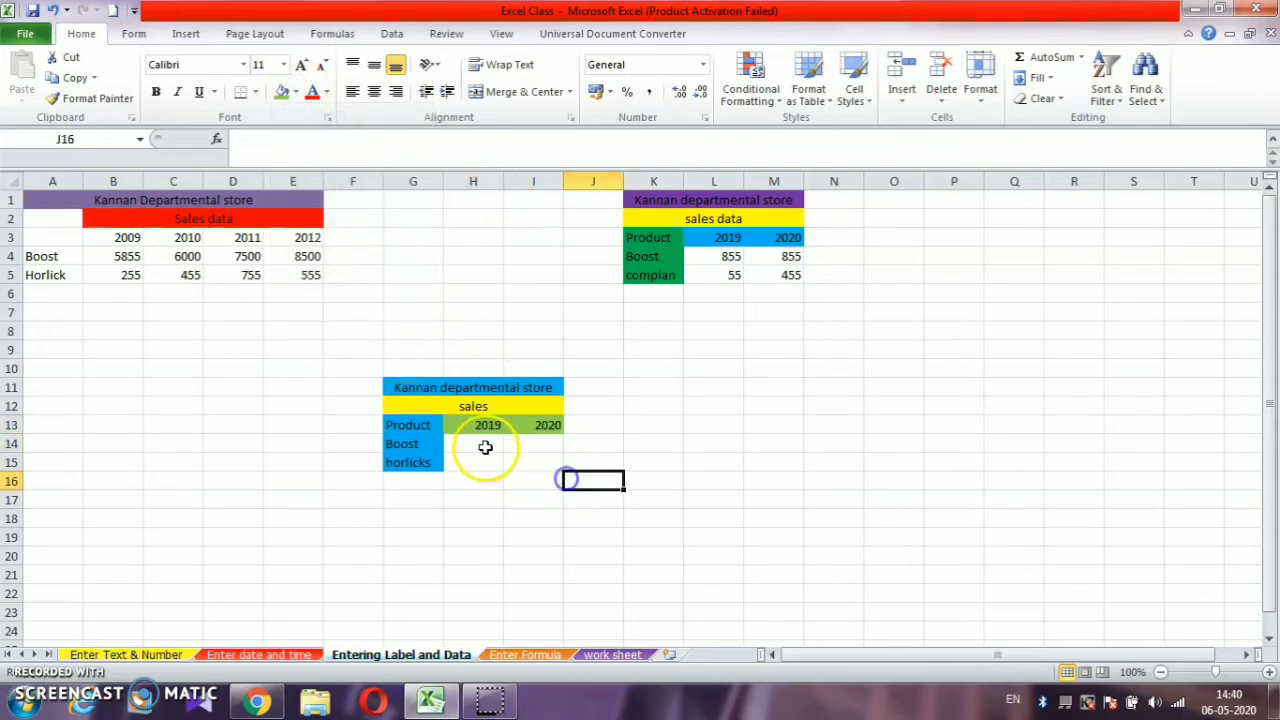
- Enter the Boost sales values 855 for 2019 and 85552 for 2020 in cells H14 and I14
click(483, 445)
text(855)
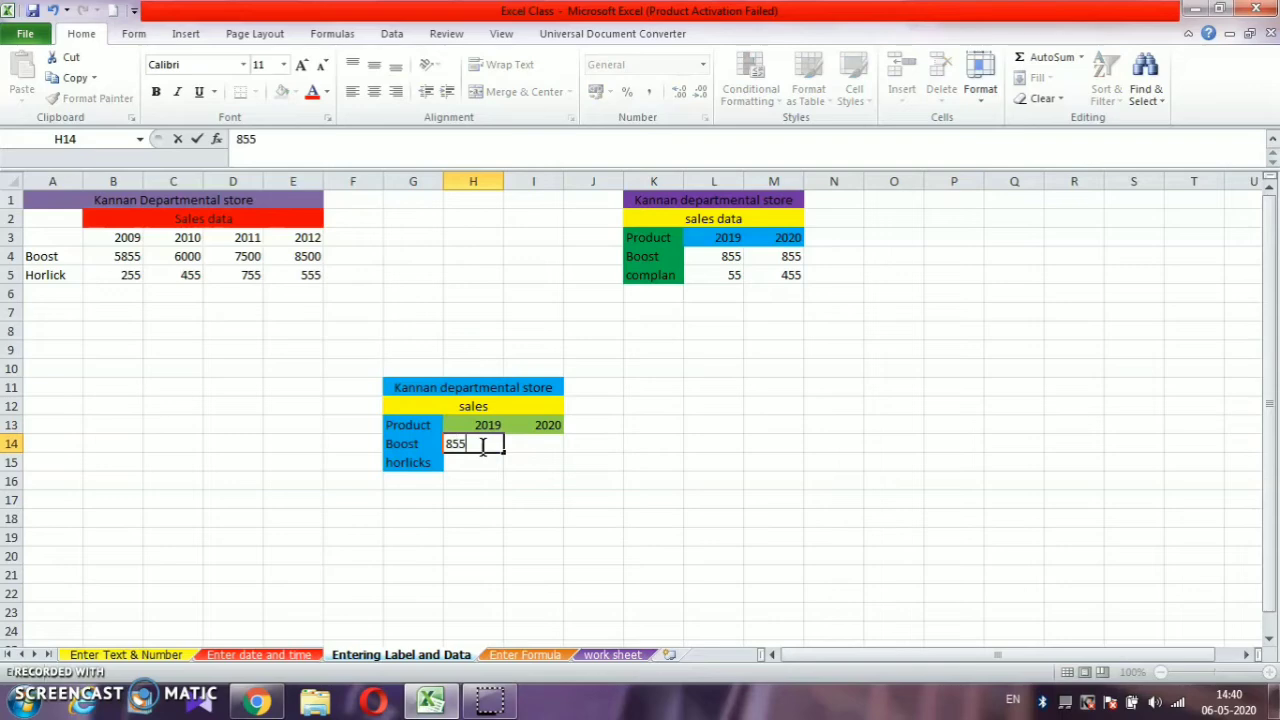
key(Tab)
text(85552)
key(Tab)
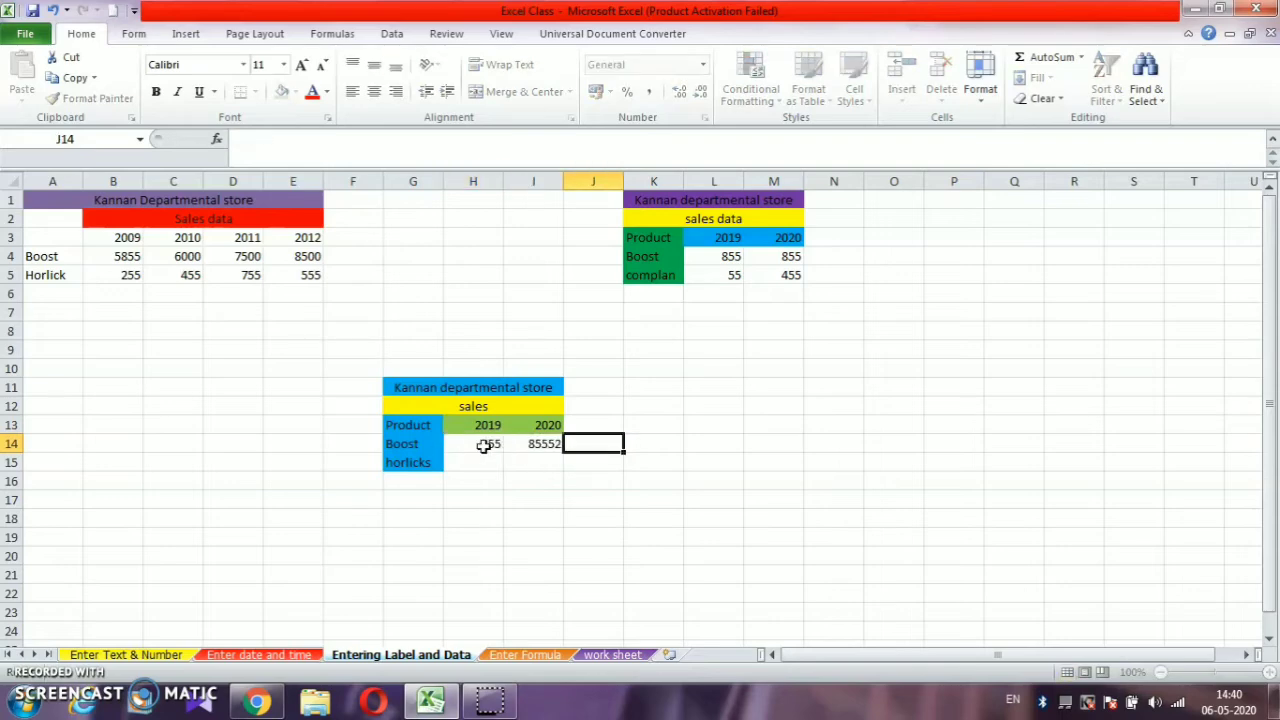
- Enter the horlicks sales values 522 for 2019 and 4455 for 2020 in cells H15 and I15
click(477, 462)
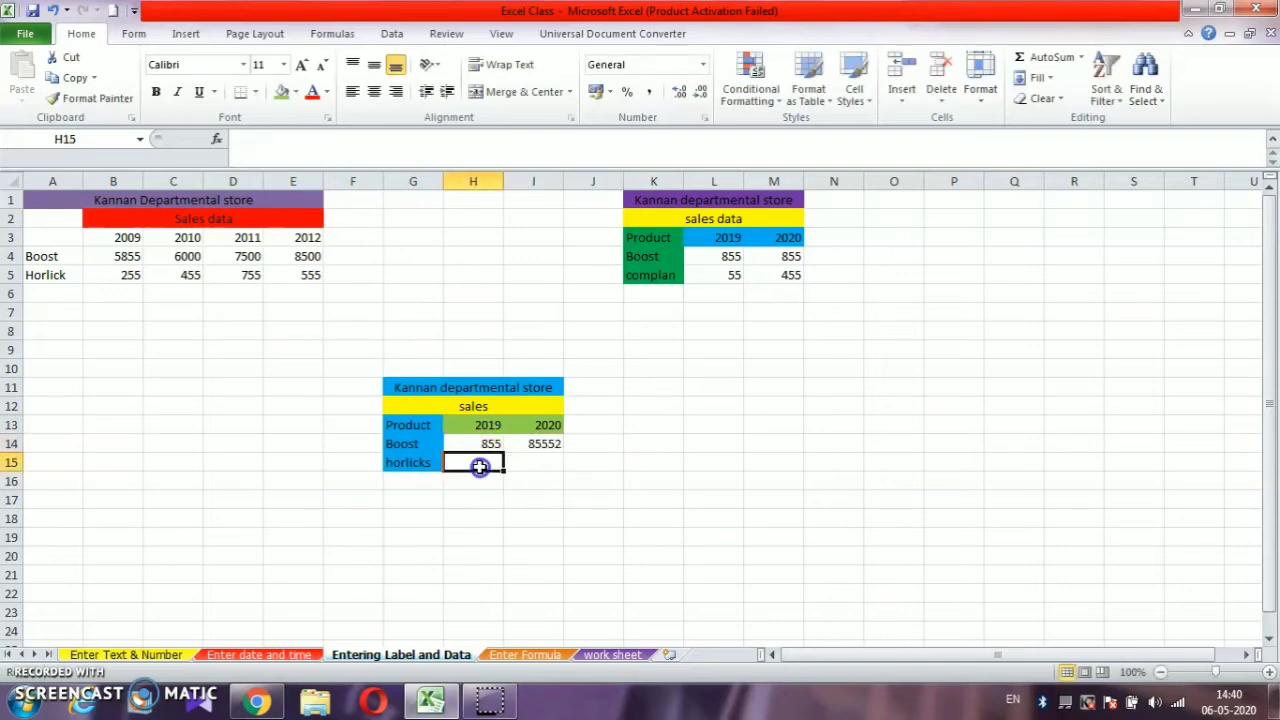
text(522)
key(Tab)
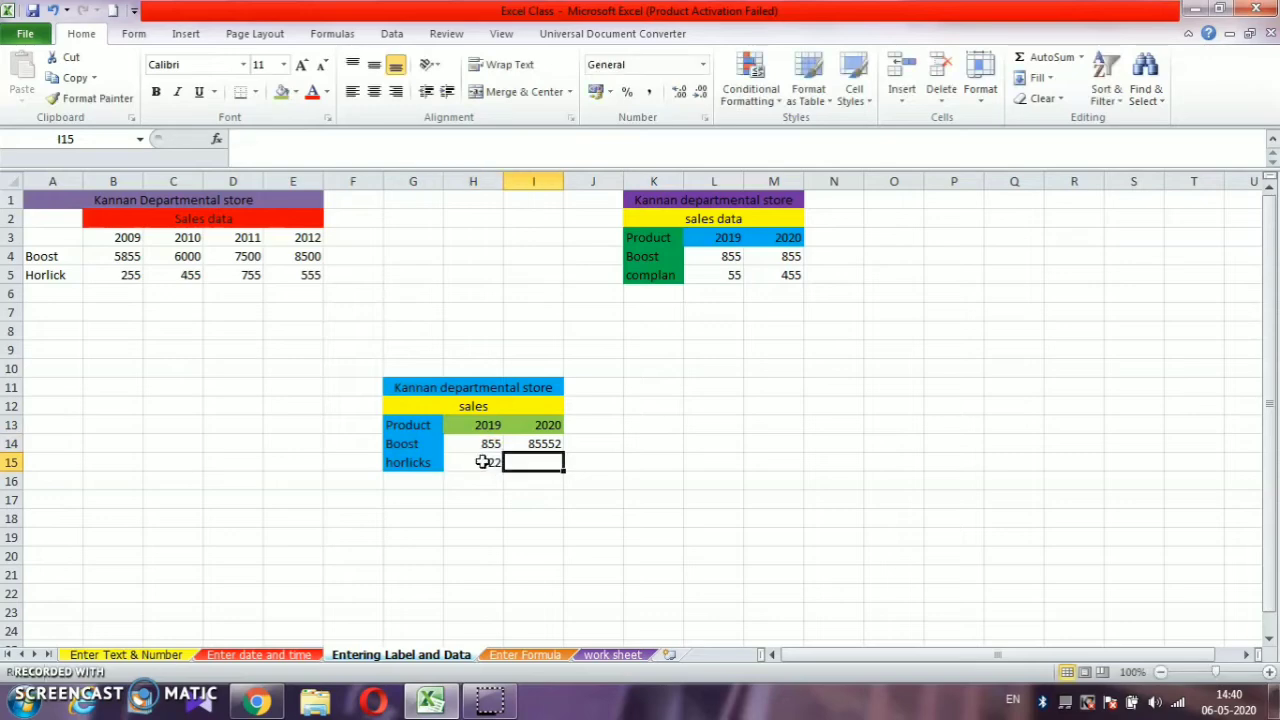
text(4455)
key(Tab)
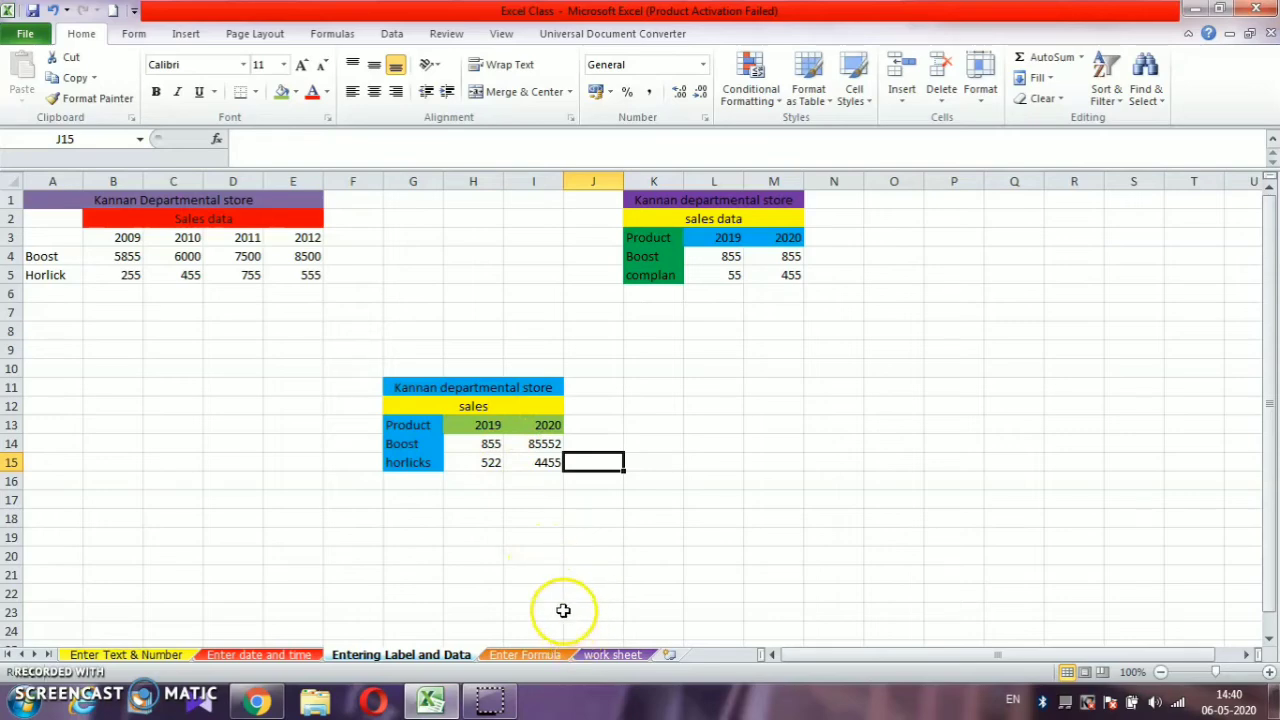
click(469, 516)
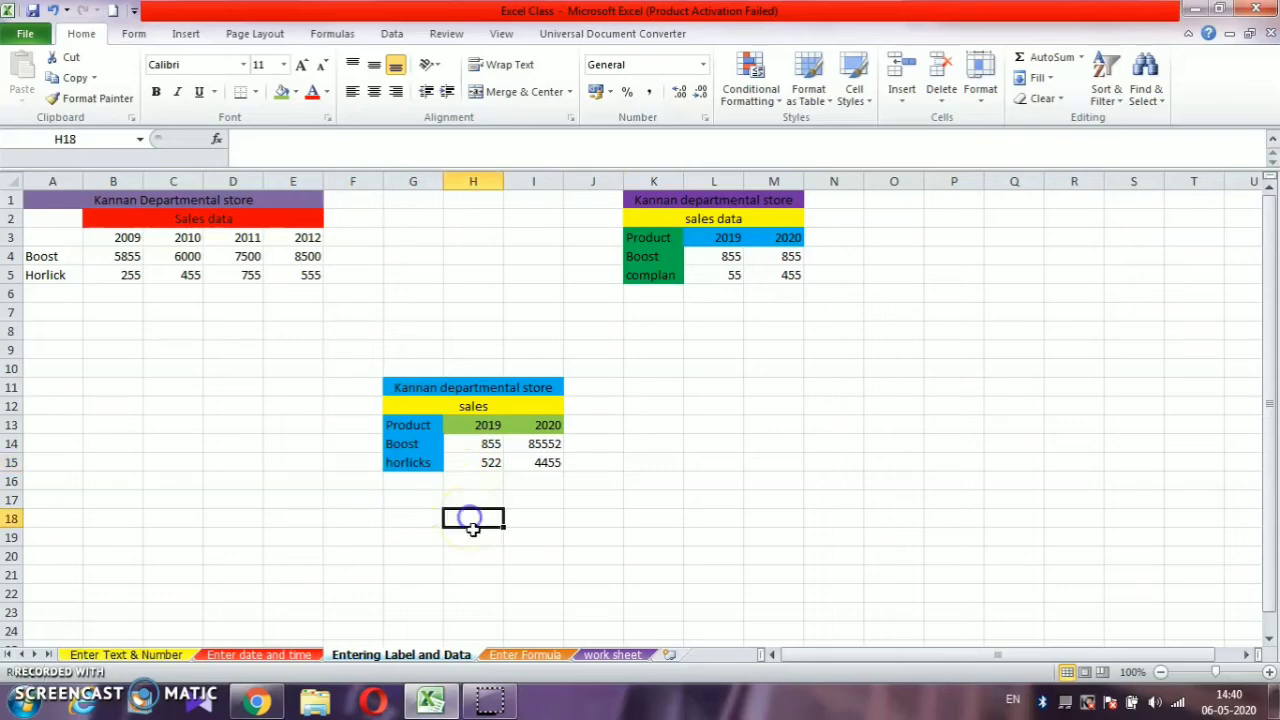
- On the "Enter Formula" sheet, enter the formula =B2+C2 in cell D2 to add the first student's two marks
click(535, 654)
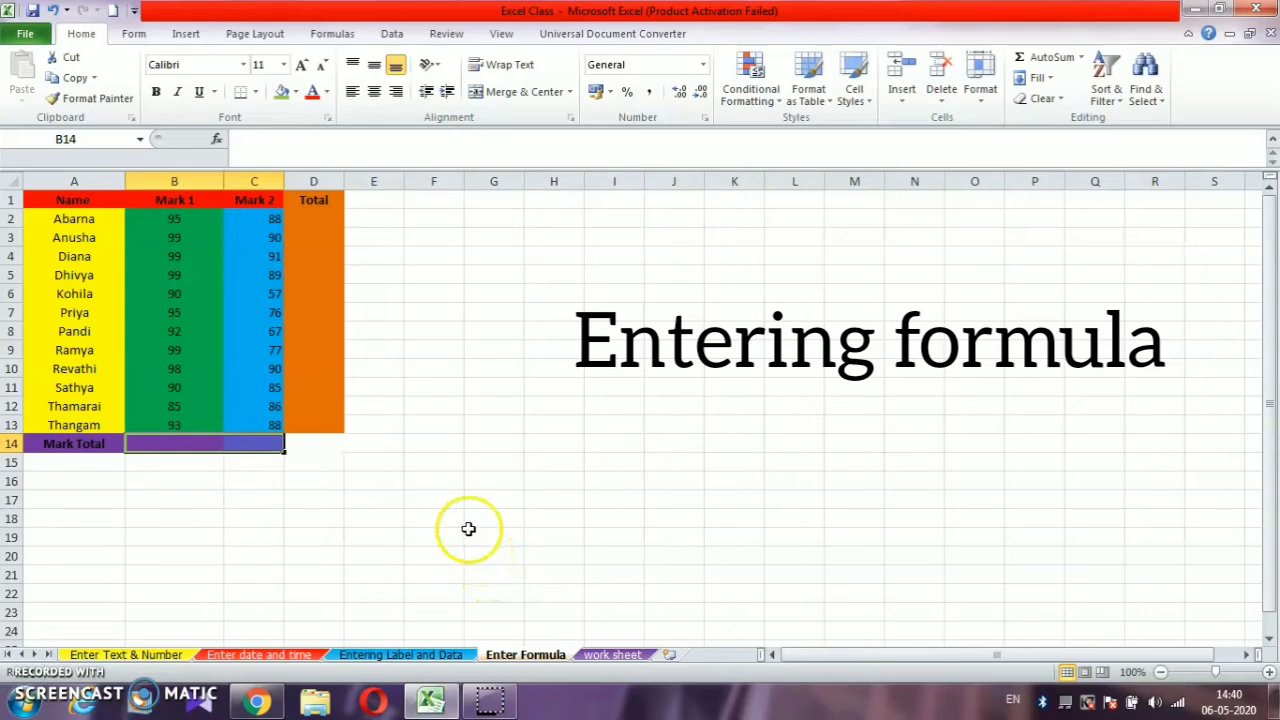
click(322, 217)
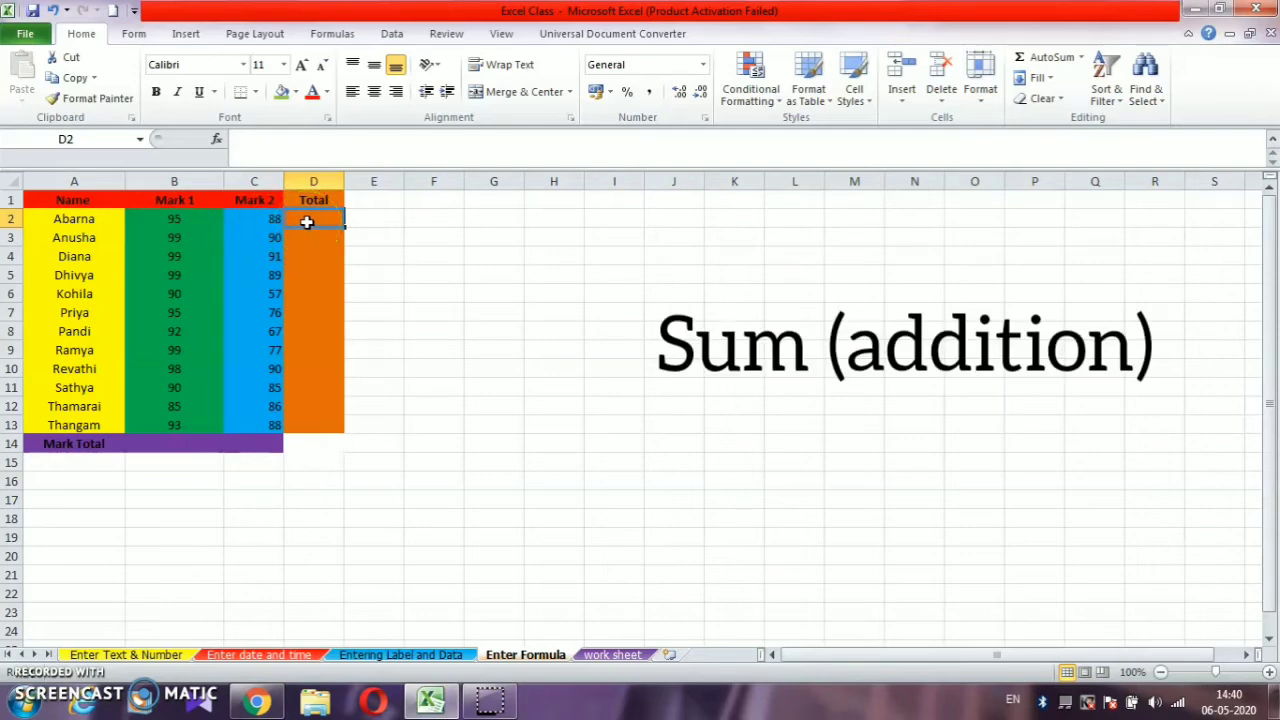
text(=)
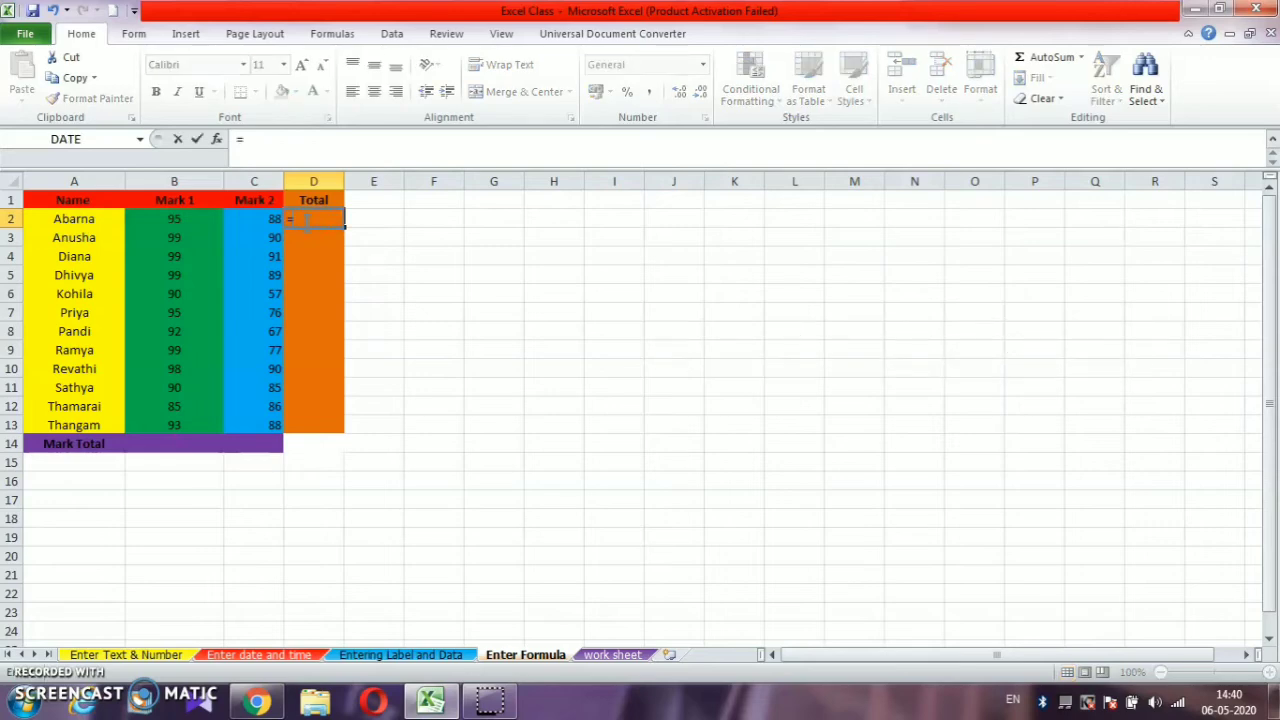
click(212, 219)
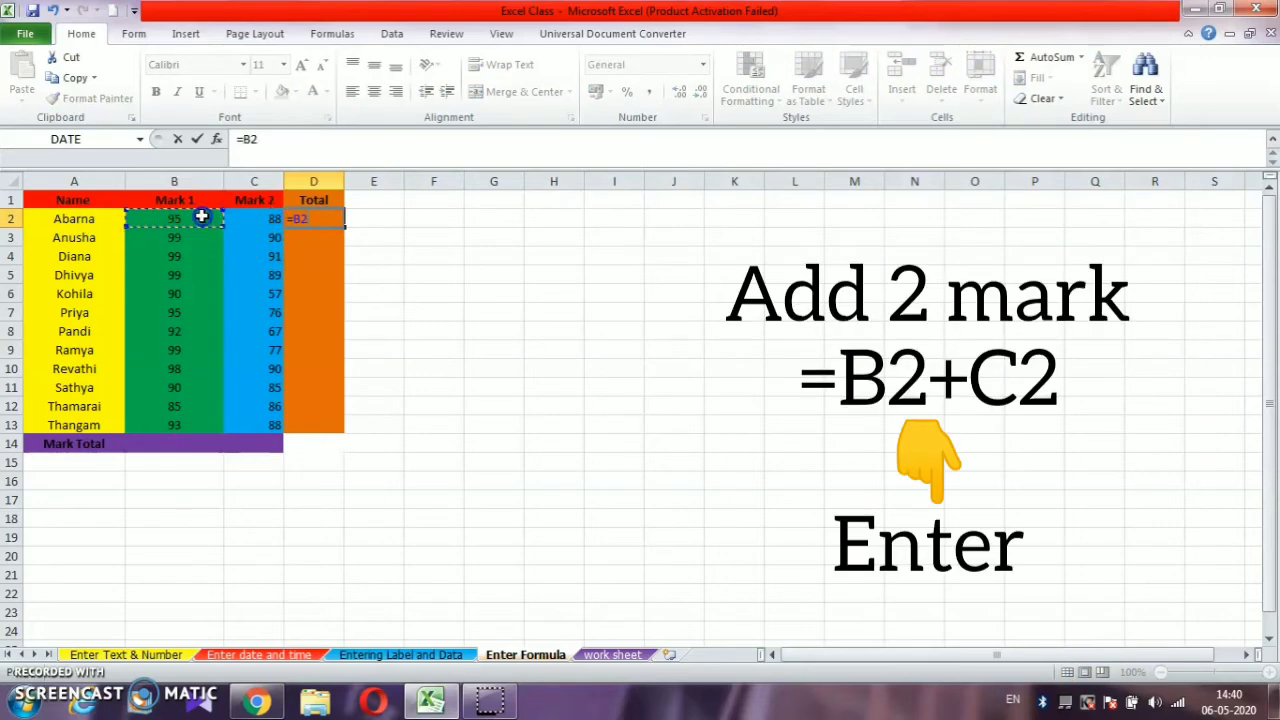
text(+)
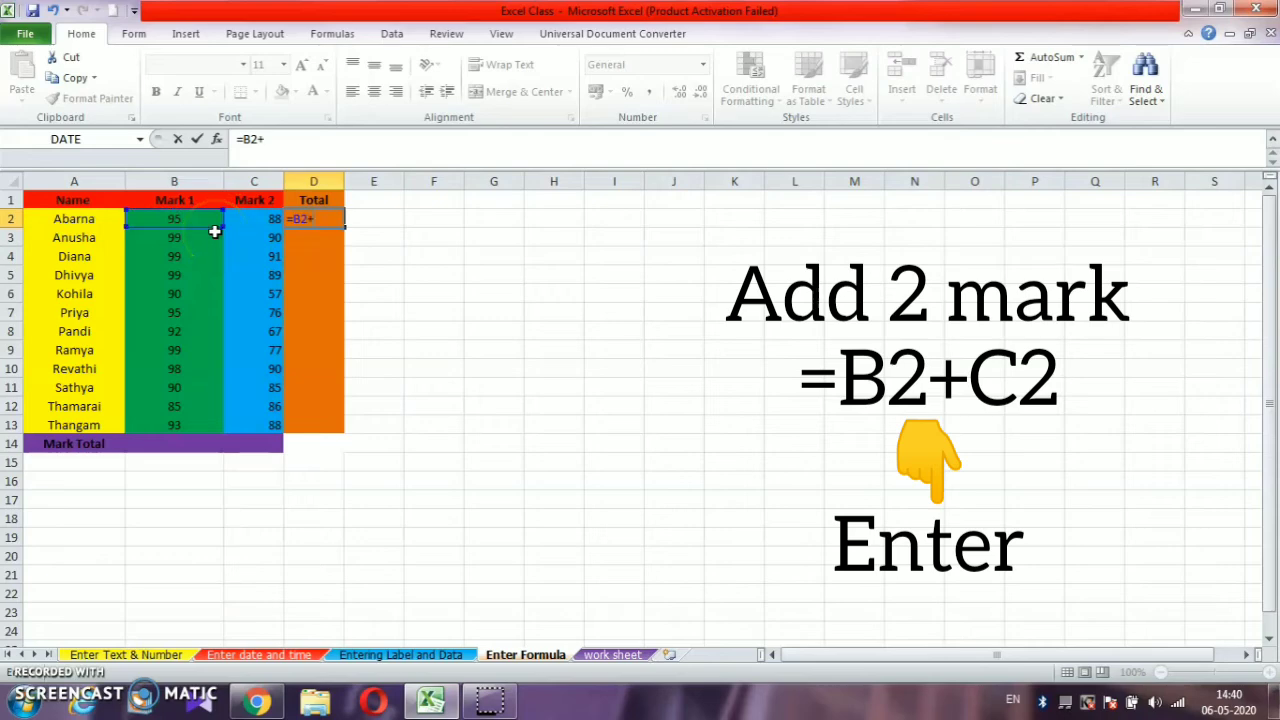
click(229, 220)
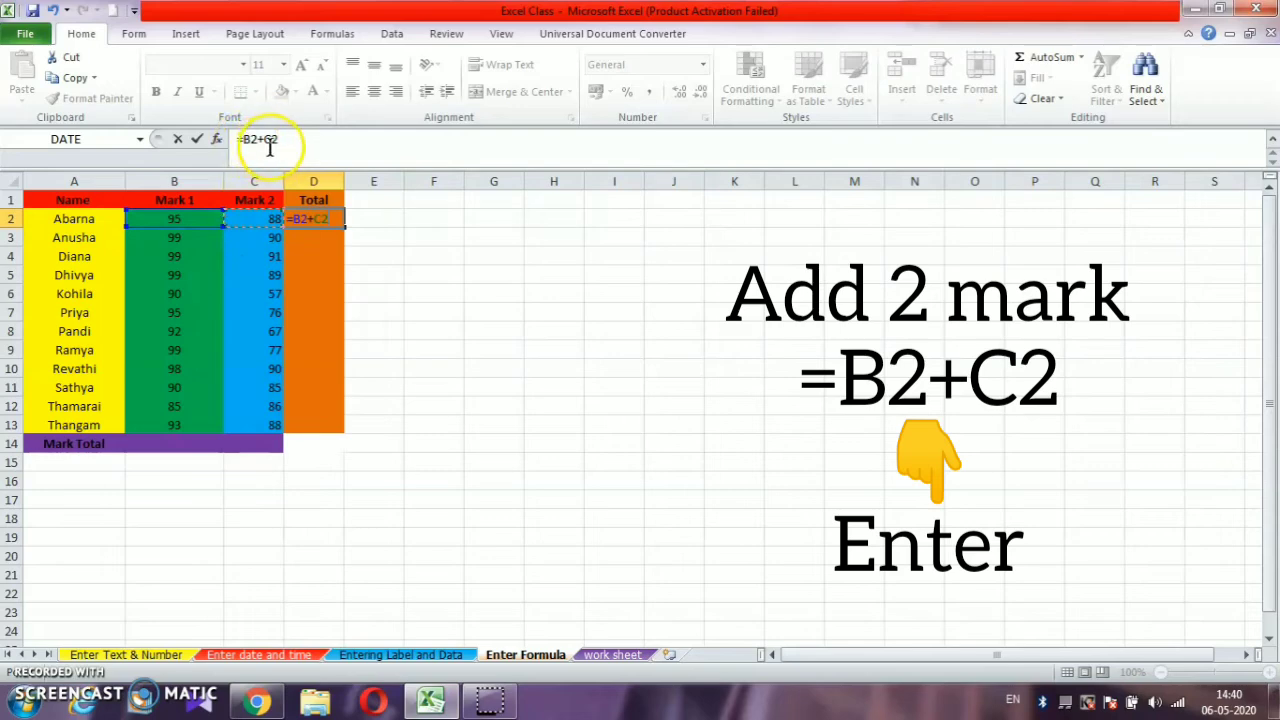
key(Return)
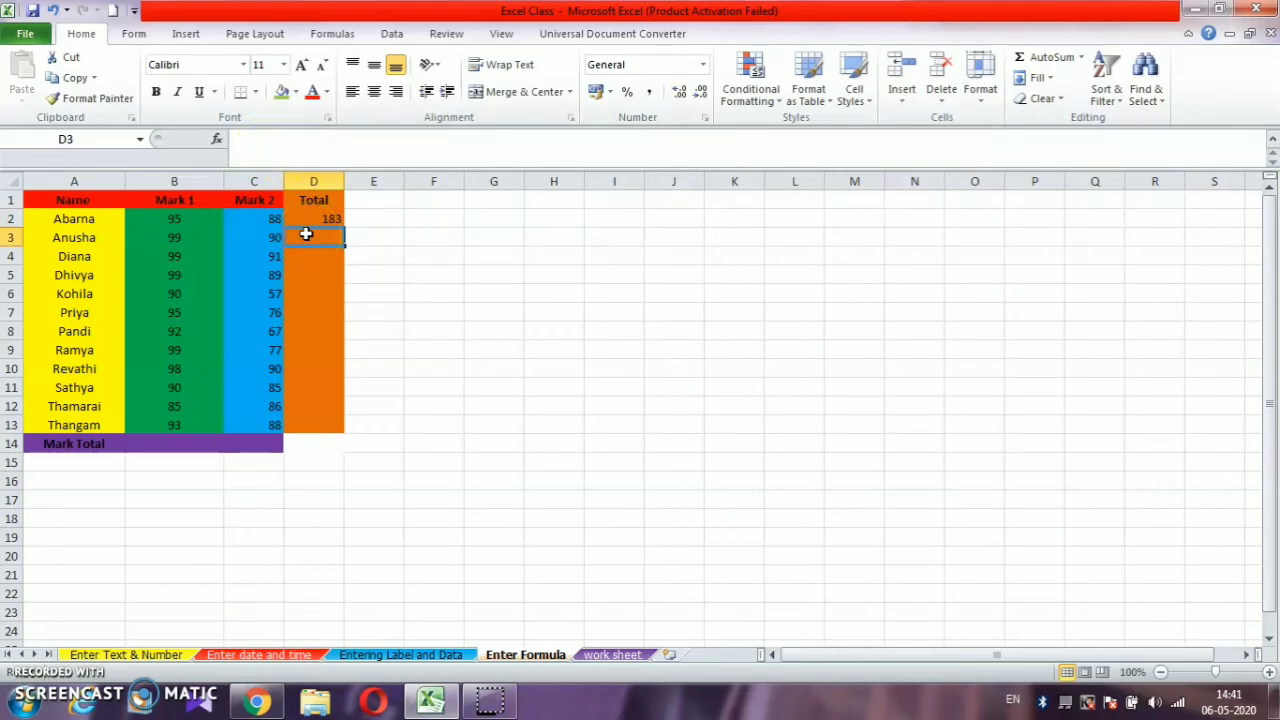
- Enter the formula =B3+C3 in cell D3 to total the second student's marks
text(=)
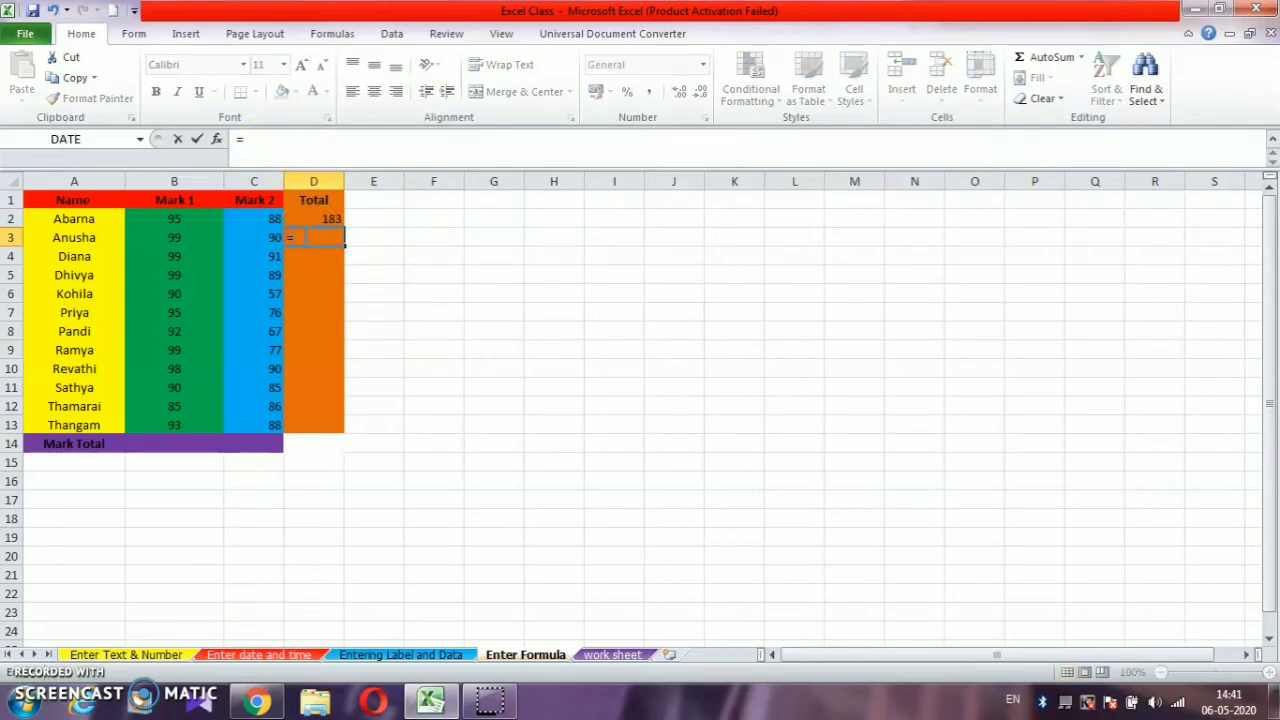
click(166, 237)
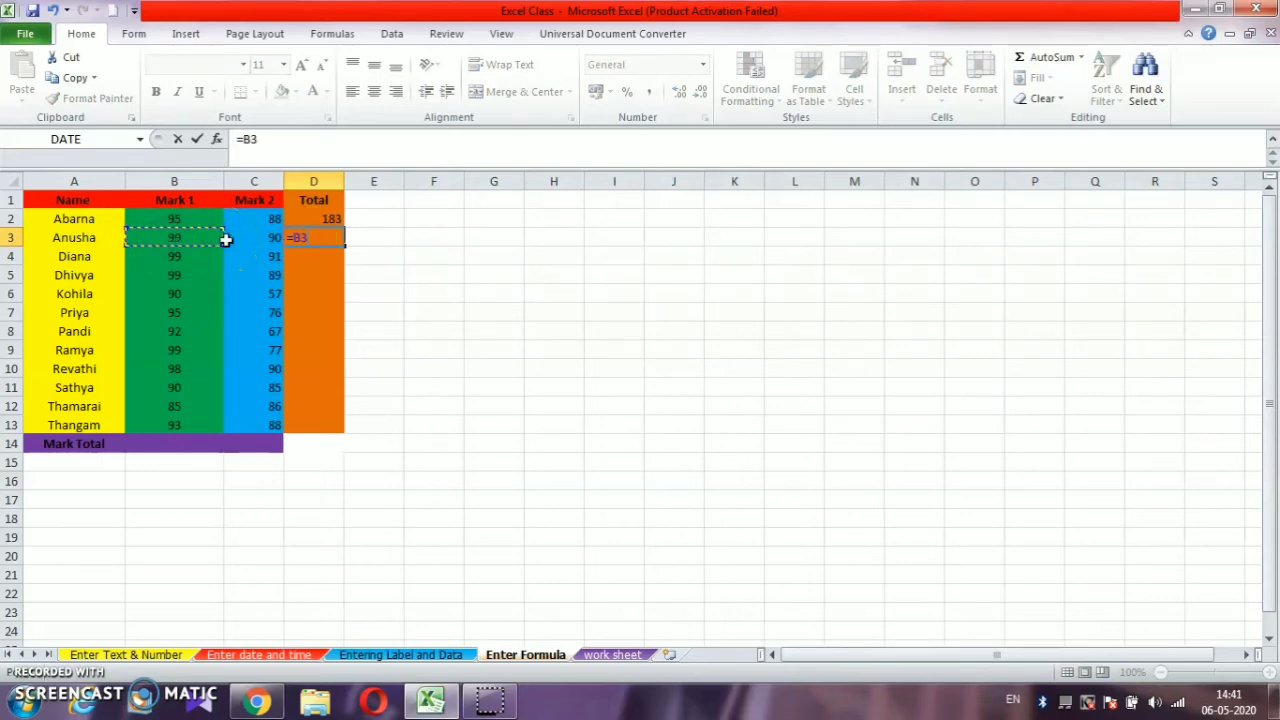
text(+c3)
click(231, 240)
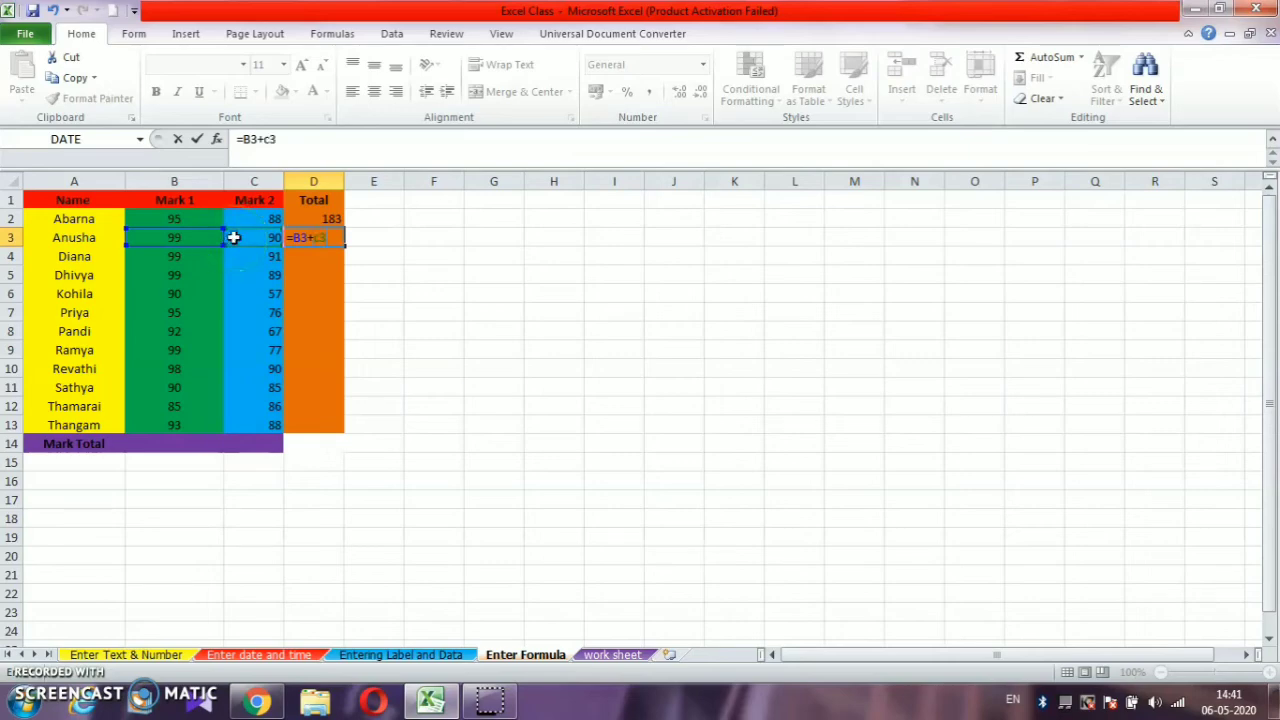
key(Return)
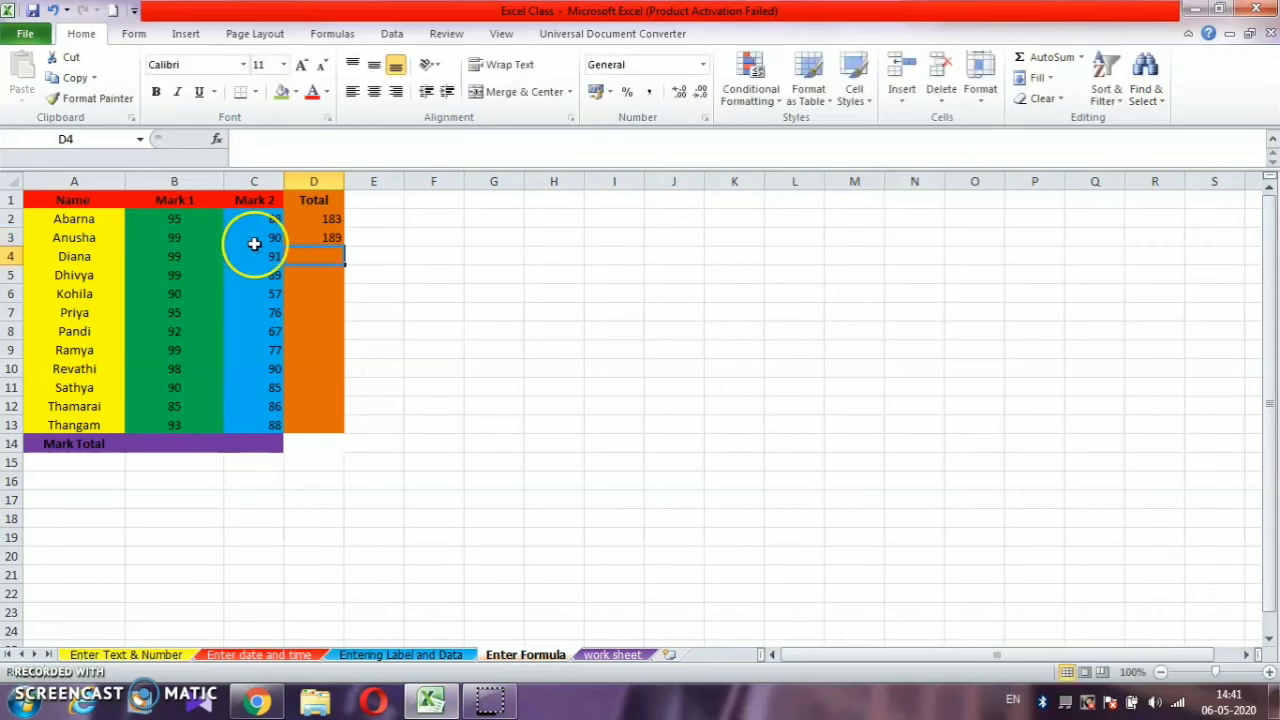
- Fill the addition formula from cell D3 down through D13 to total the remaining students' marks
click(312, 237)
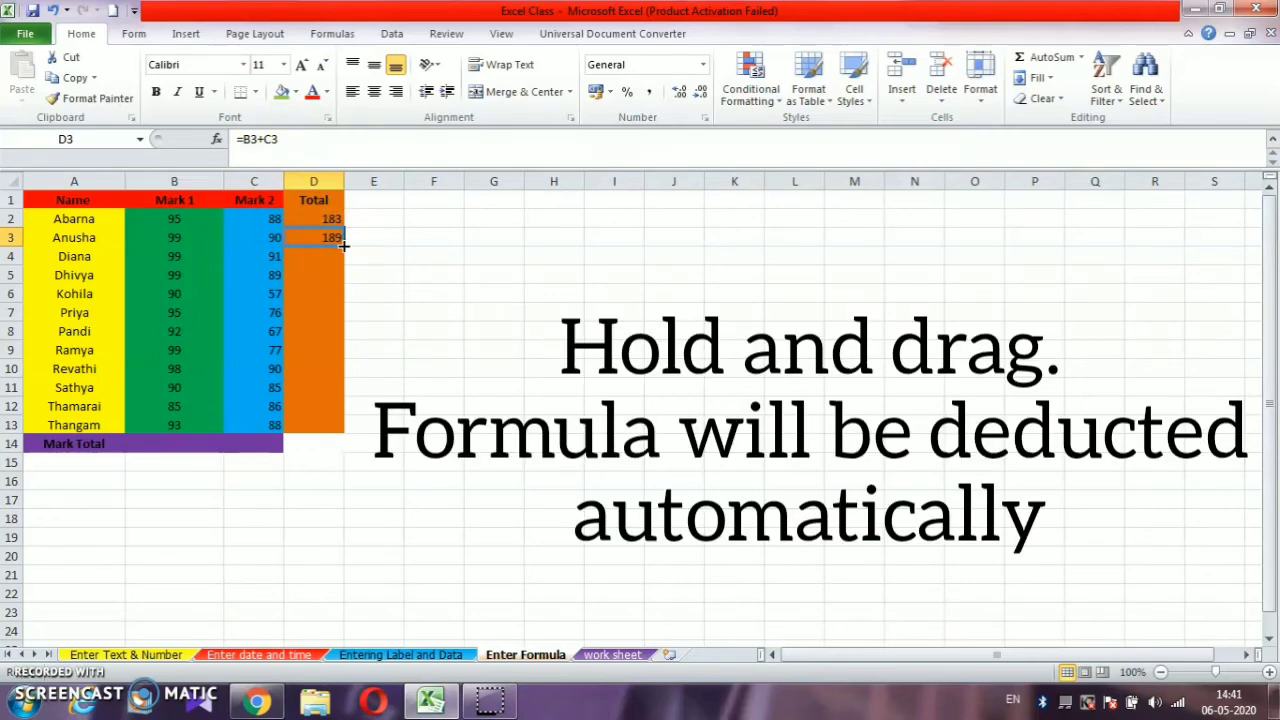
drag(343, 245, 320, 435)
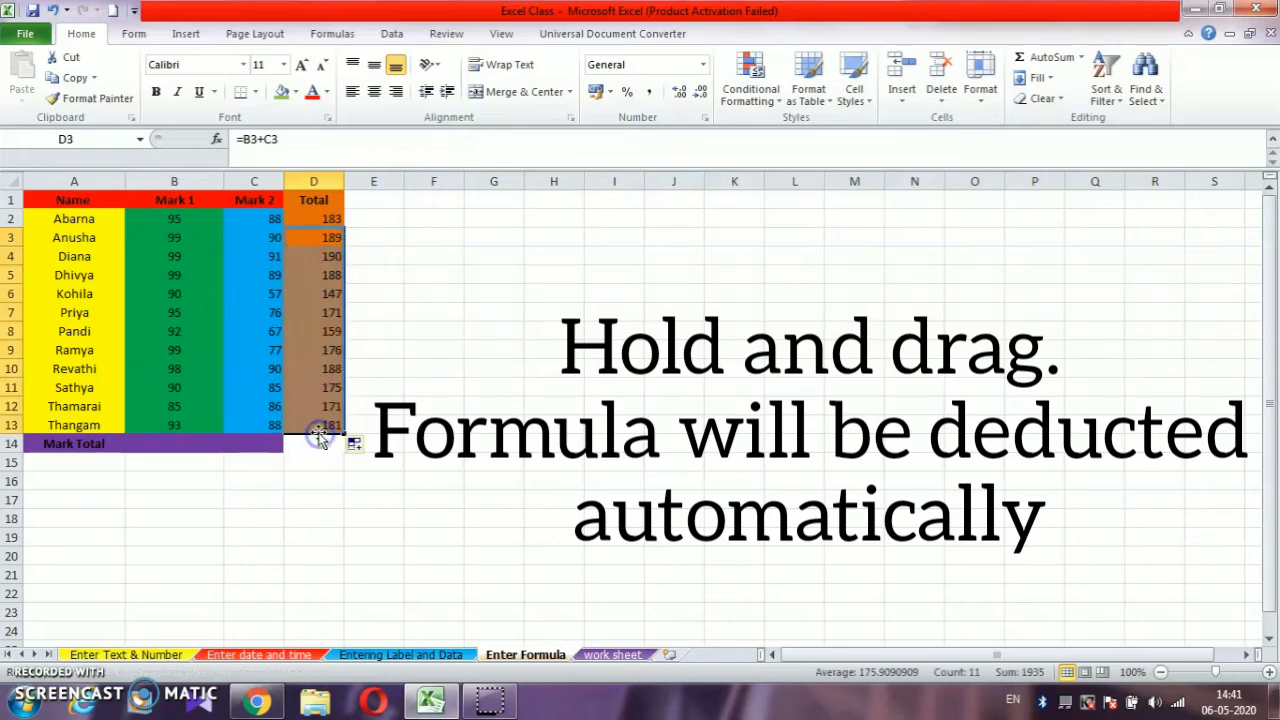
click(409, 329)
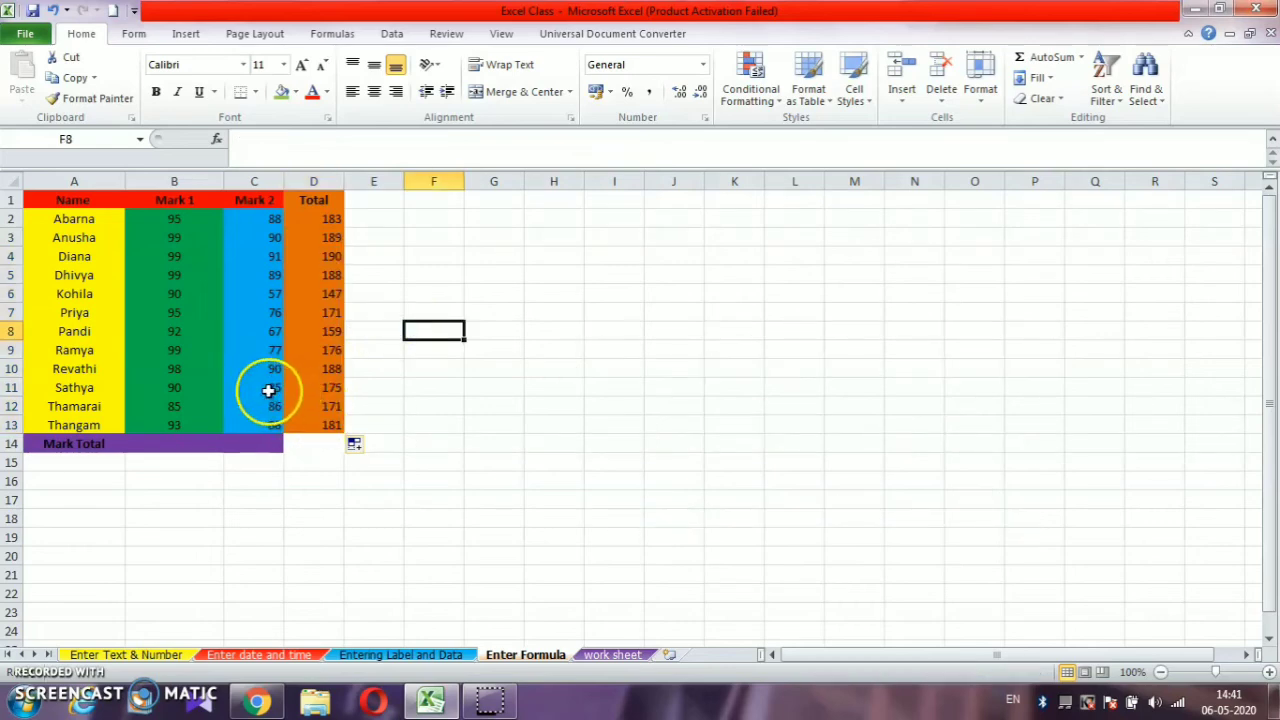
- Enter the formula =SUM(B2:B13) in cell B14 to total the Mark 1 column
click(191, 440)
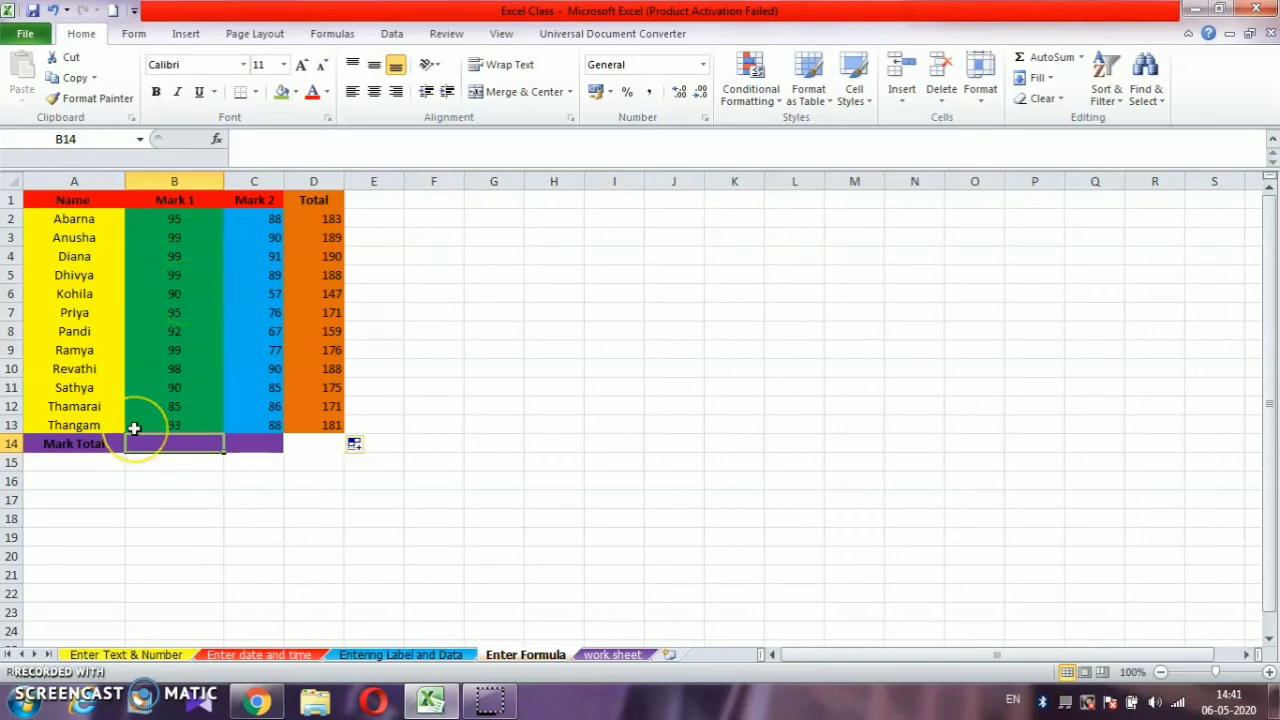
text(=)
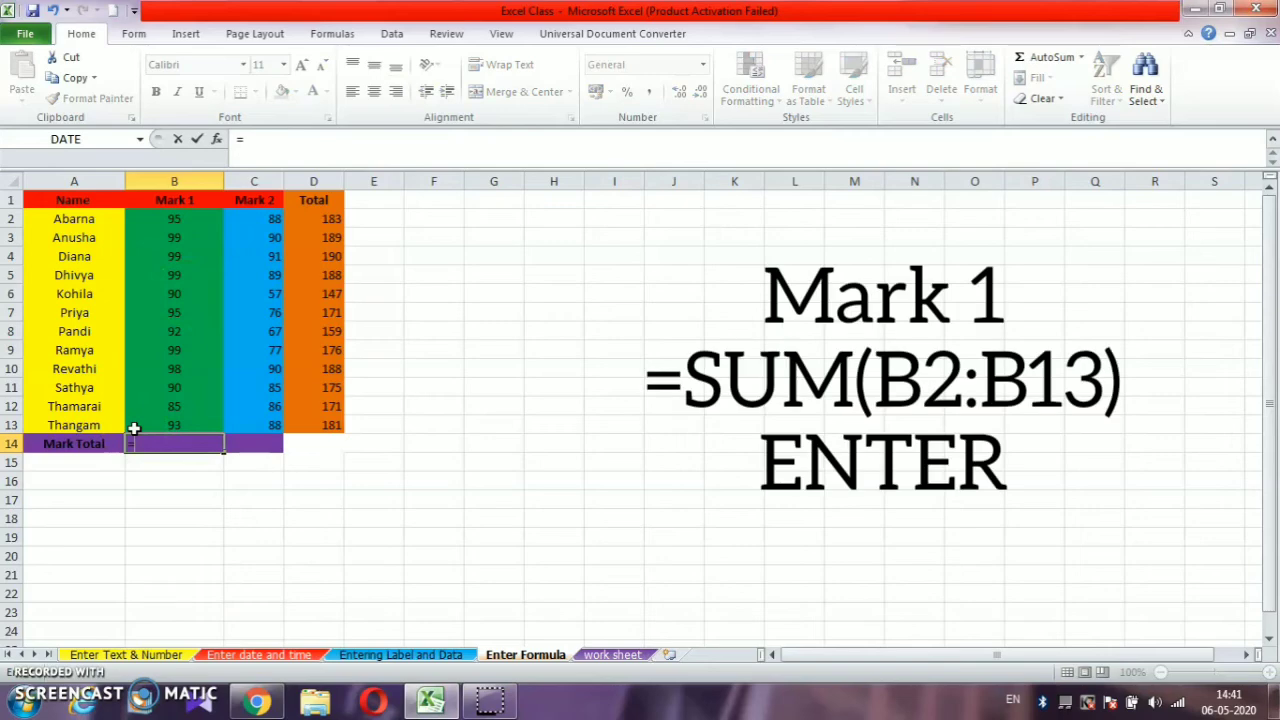
text(SUM)
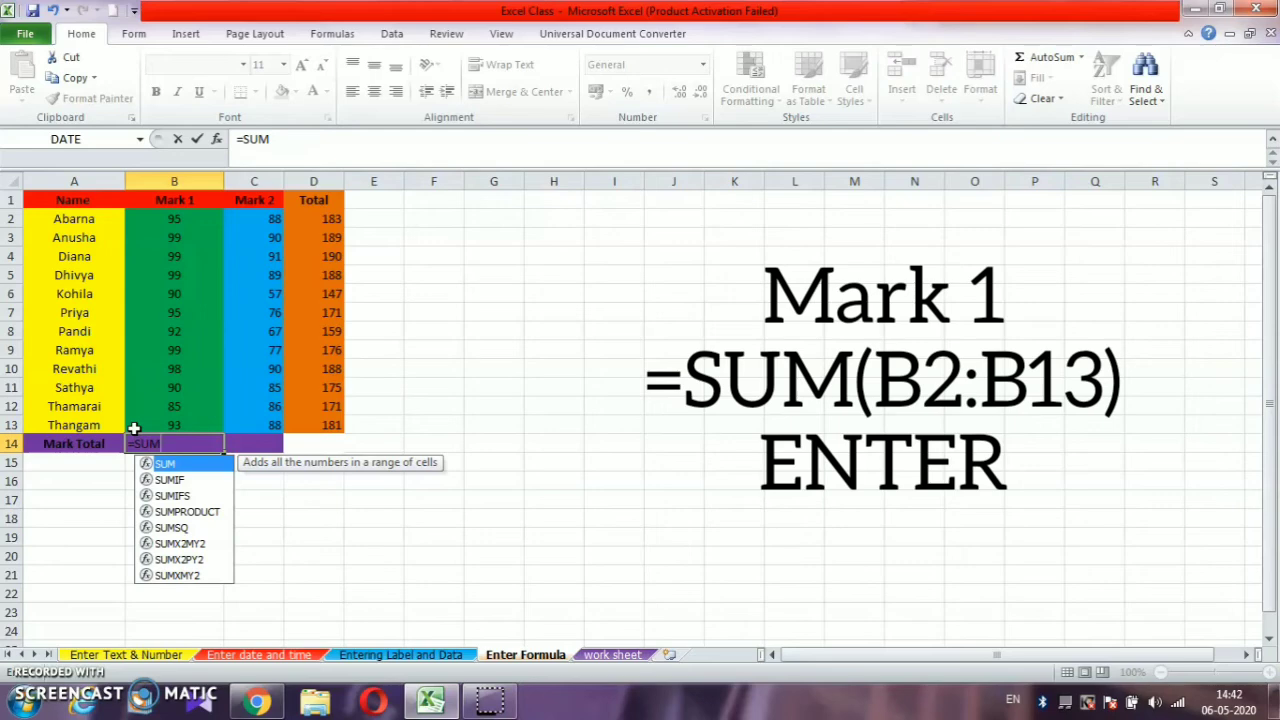
text(()
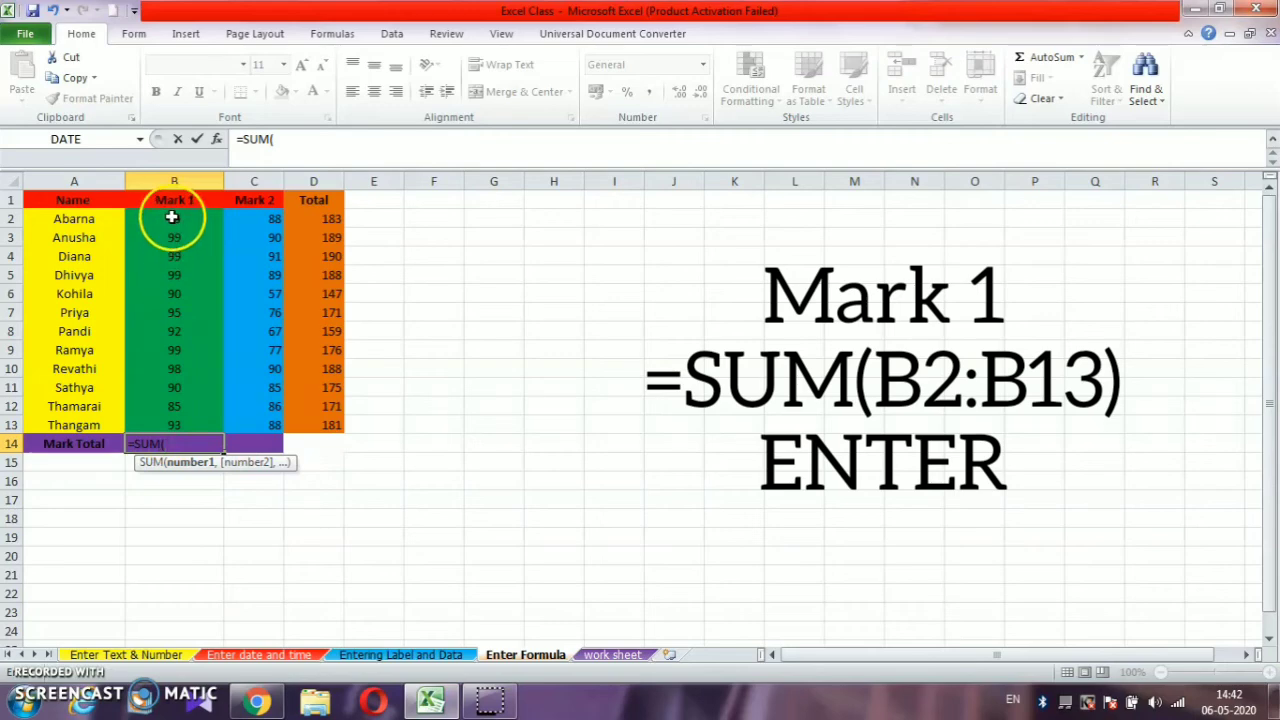
drag(172, 217, 190, 423)
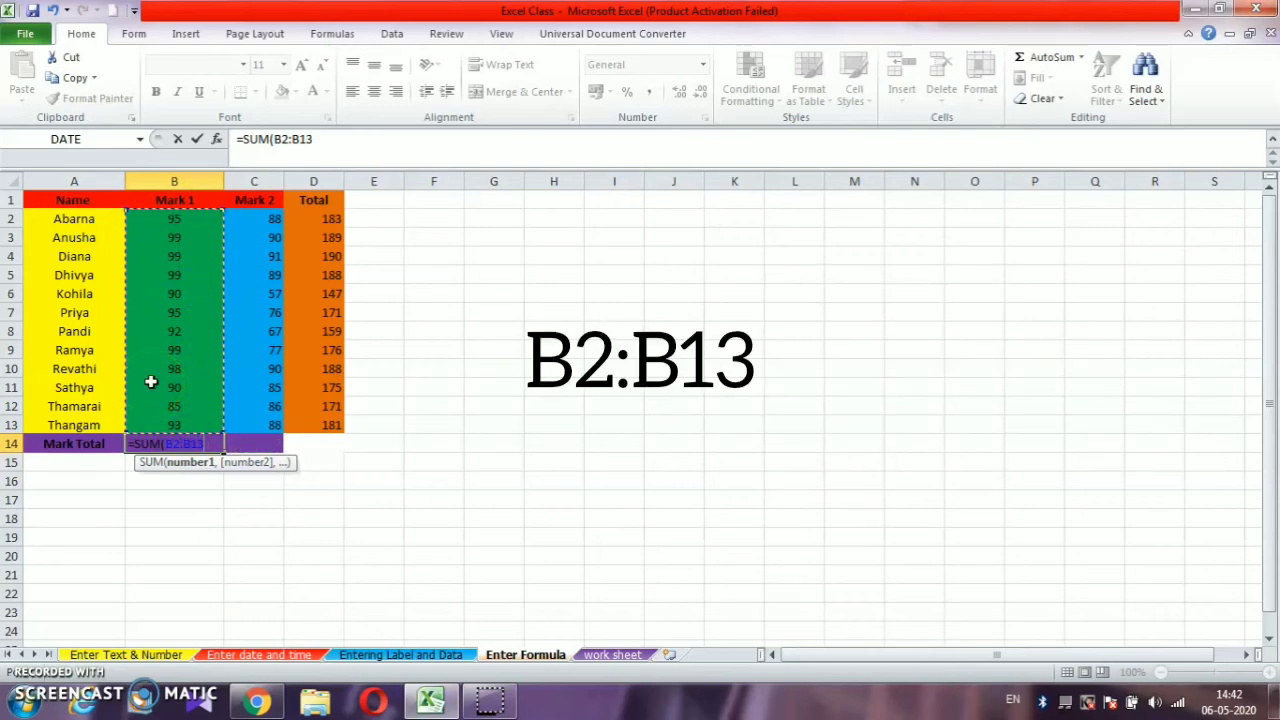
text())
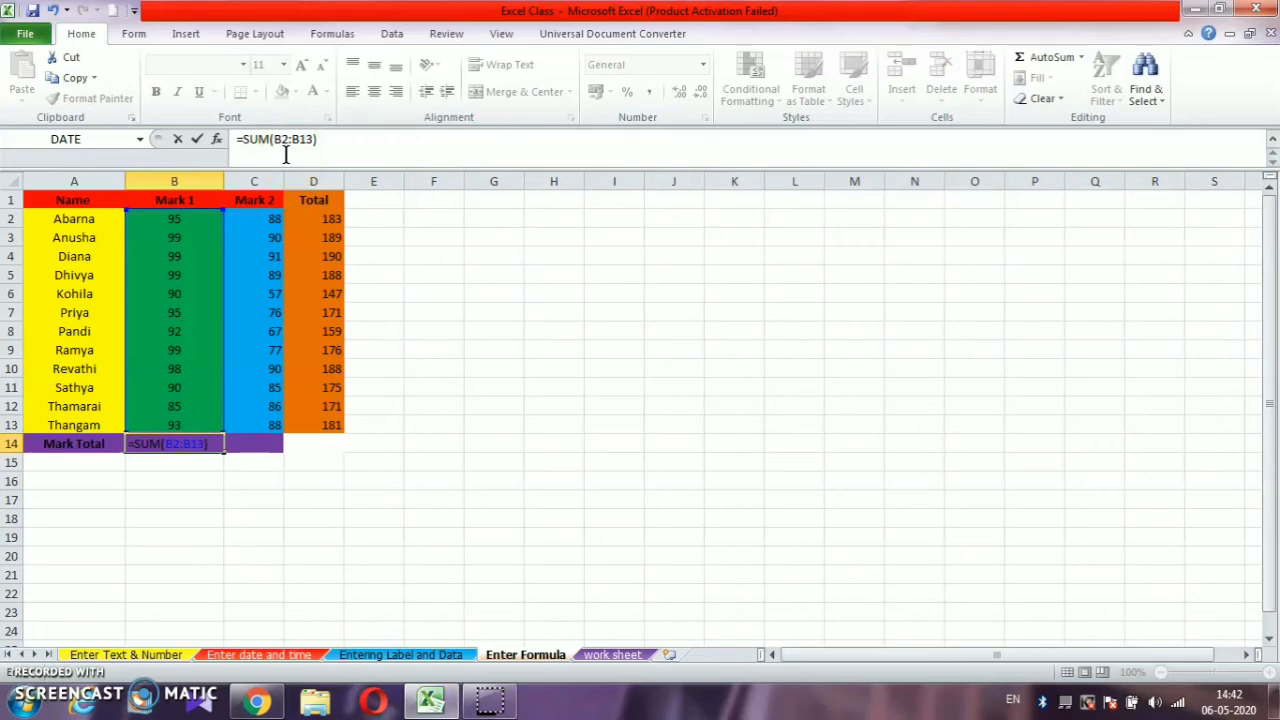
key(Return)
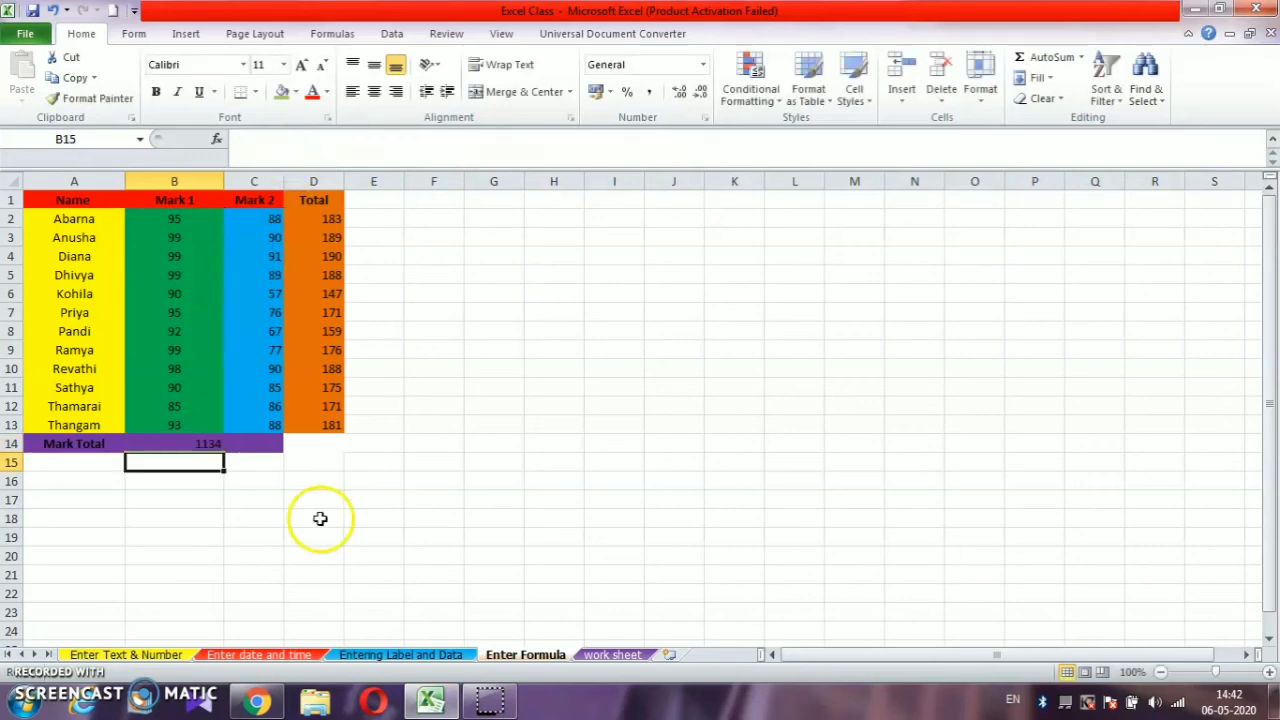
- Enter a SUM formula over C2:C13 in cell C14 to total the Mark 2 column
click(237, 442)
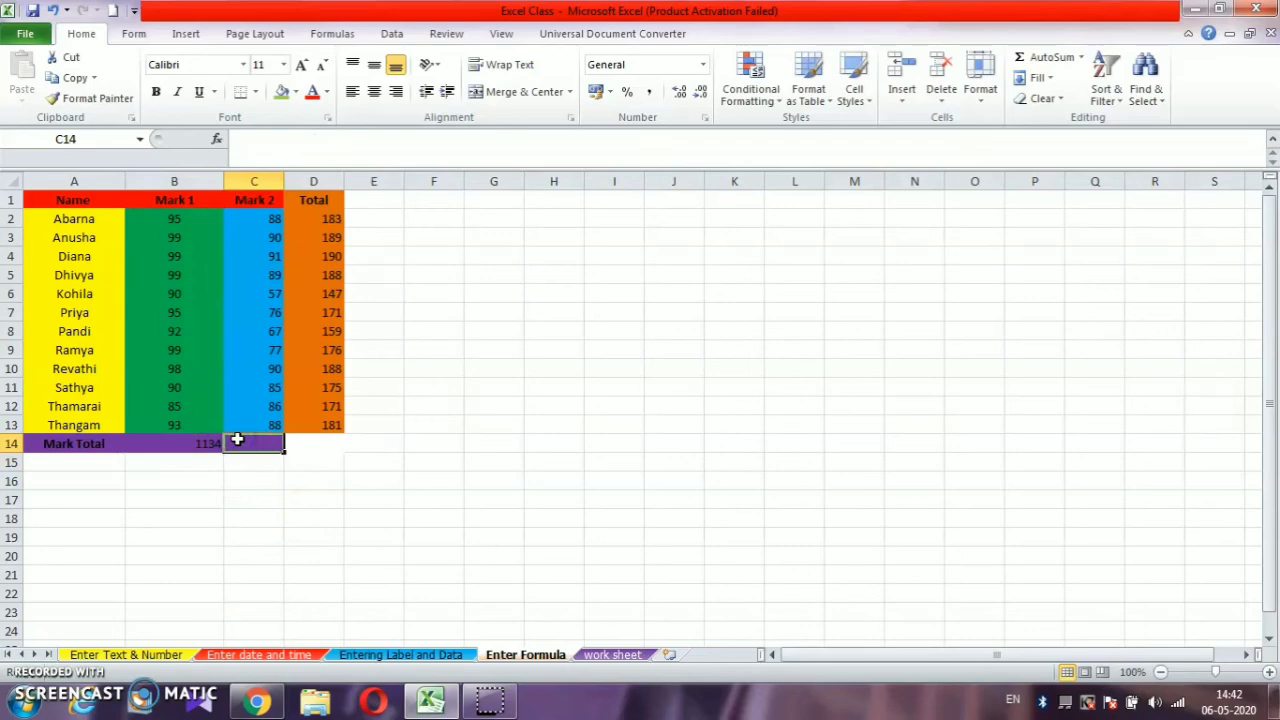
text(=)
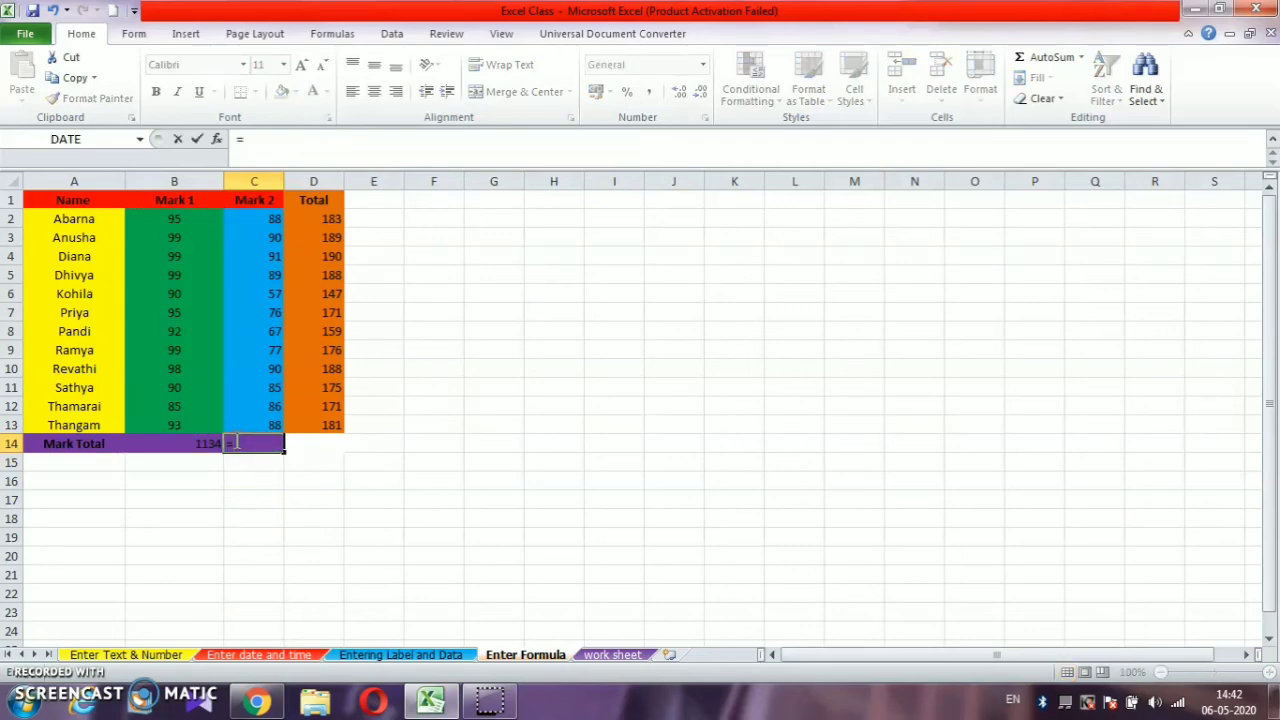
text(SUM)
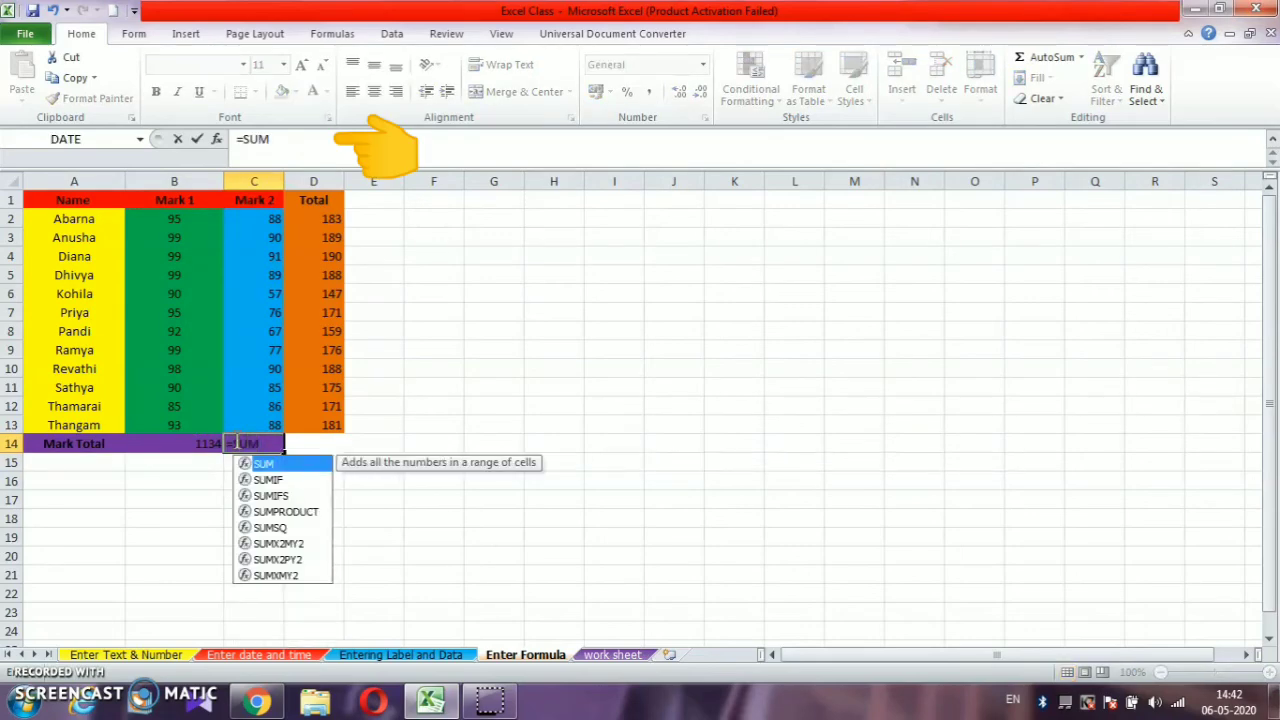
text(()
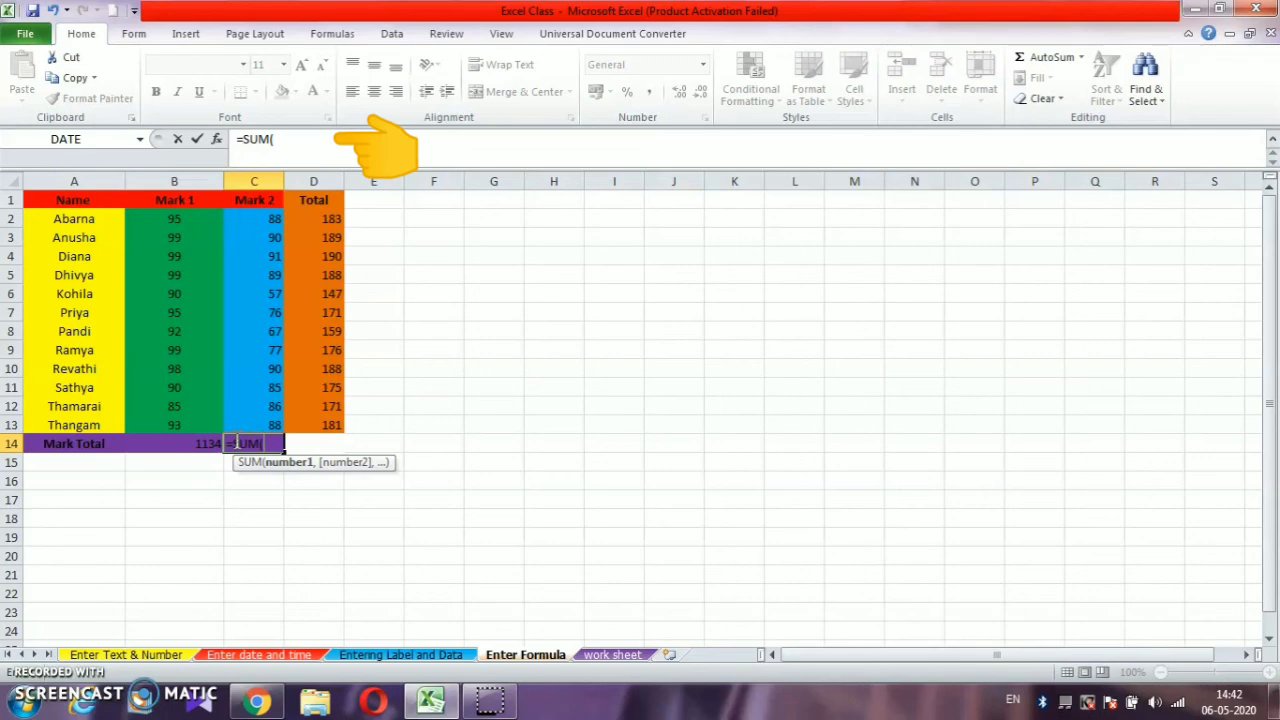
drag(246, 219, 254, 428)
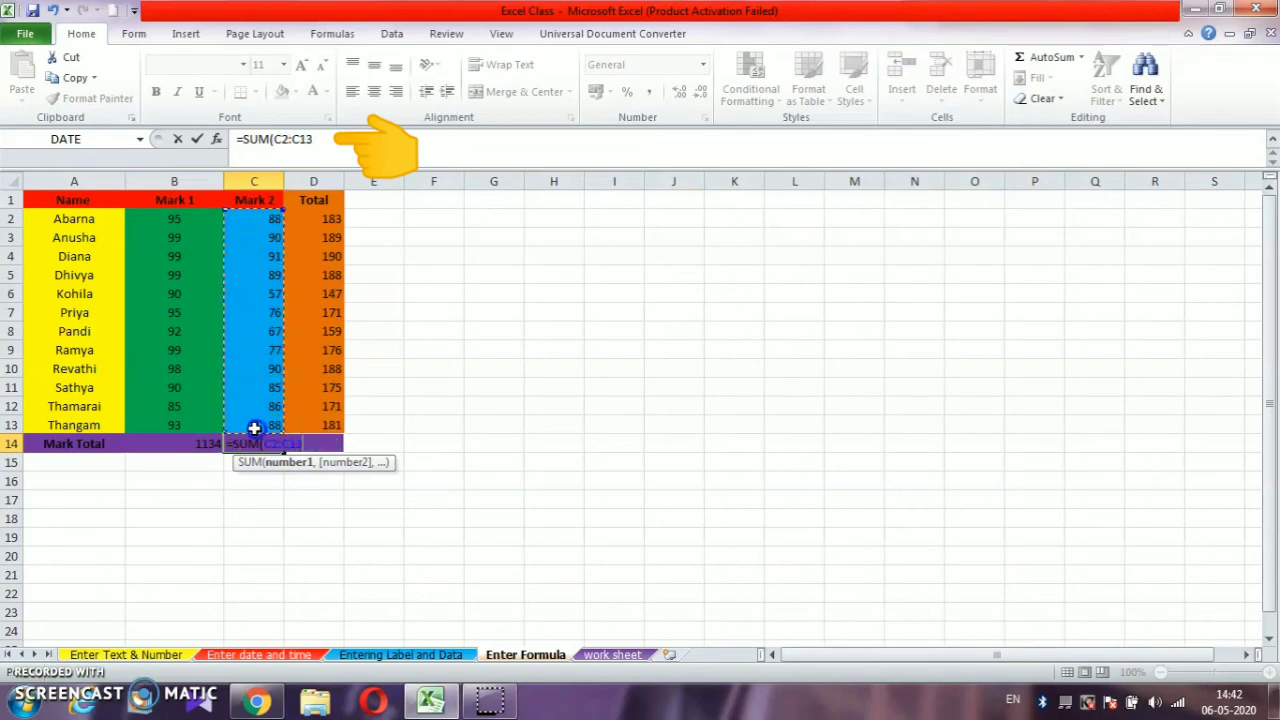
key(Return)
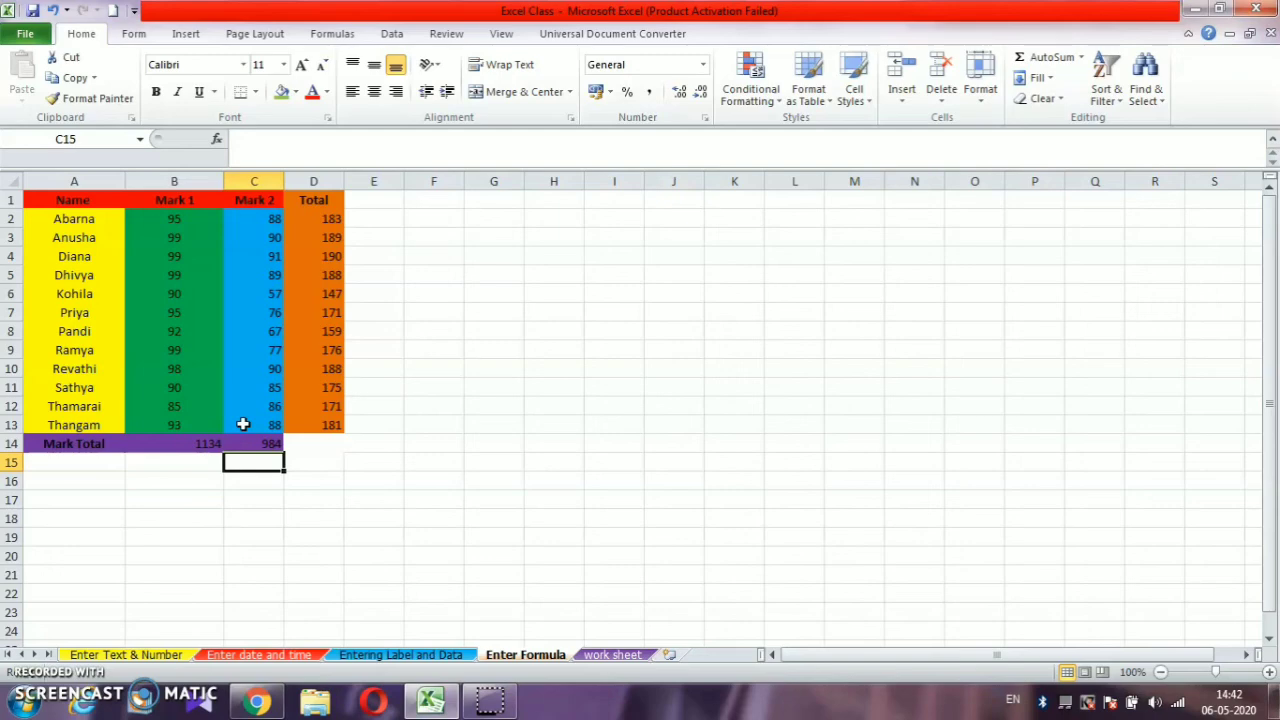
- On the "Enter Text & Number" sheet, convert the range K1:N2 into a table with headers
click(172, 655)
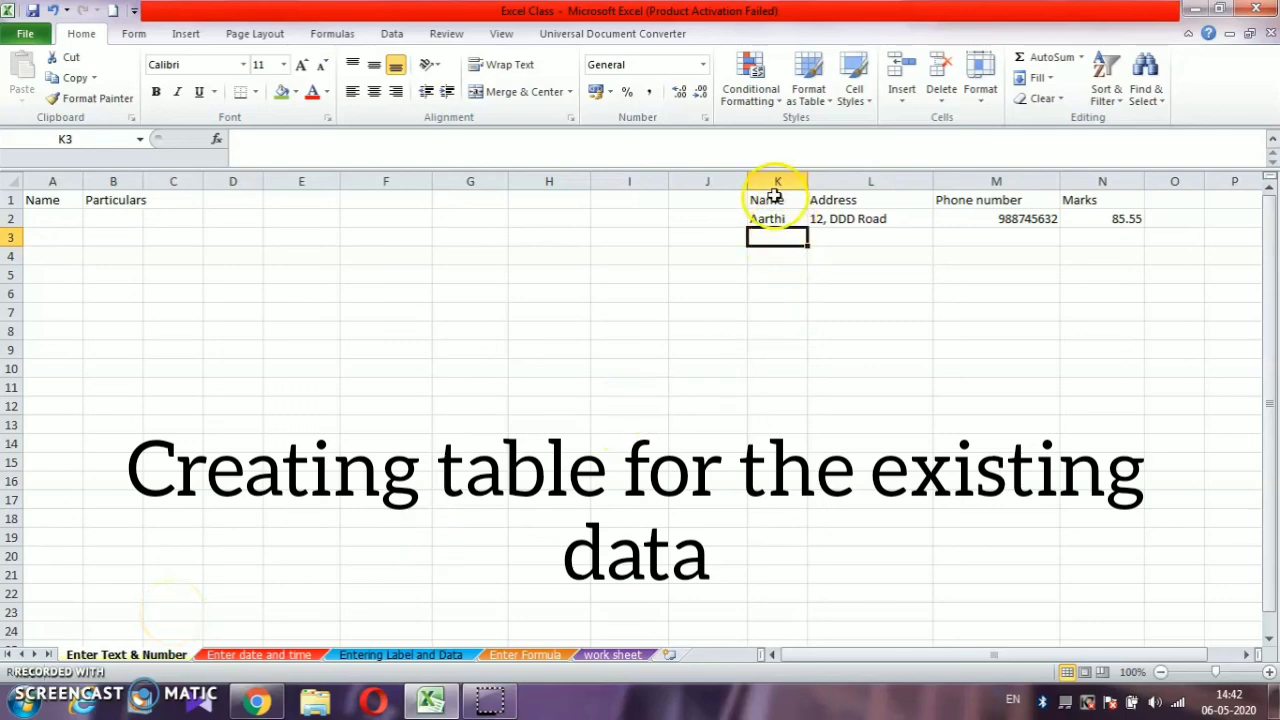
drag(775, 195, 1085, 218)
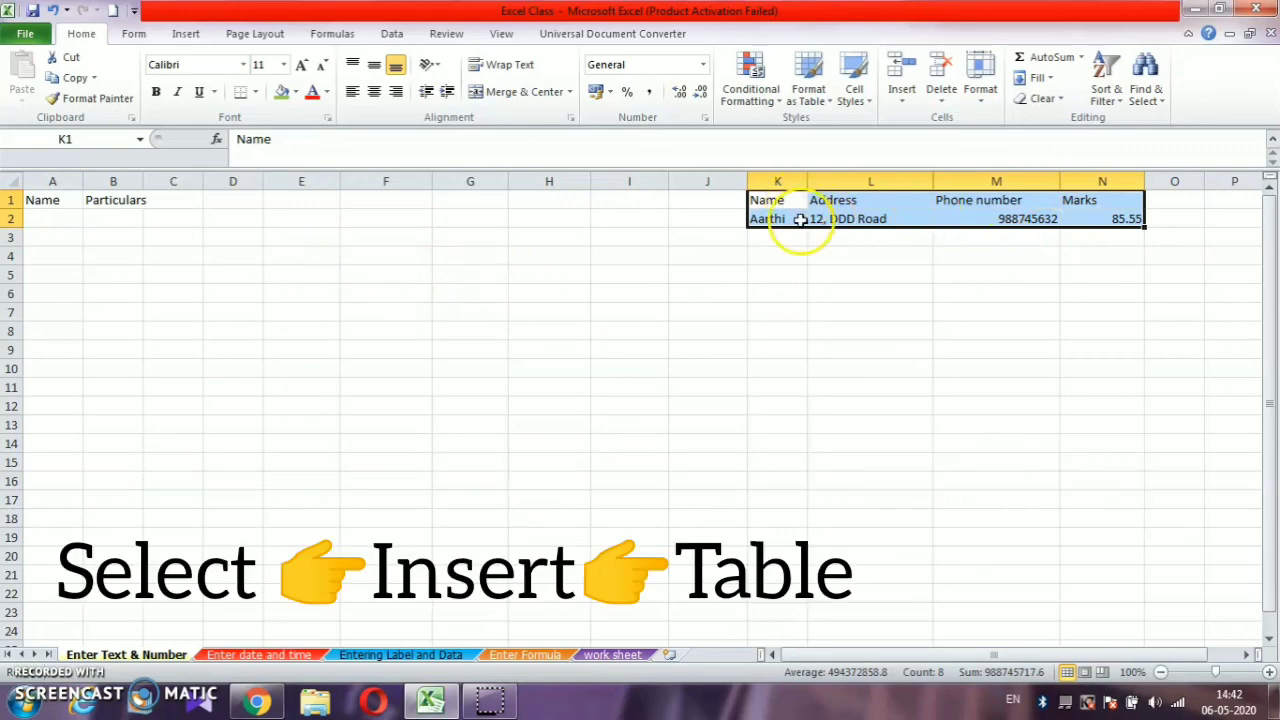
click(800, 256)
drag(790, 198, 1098, 225)
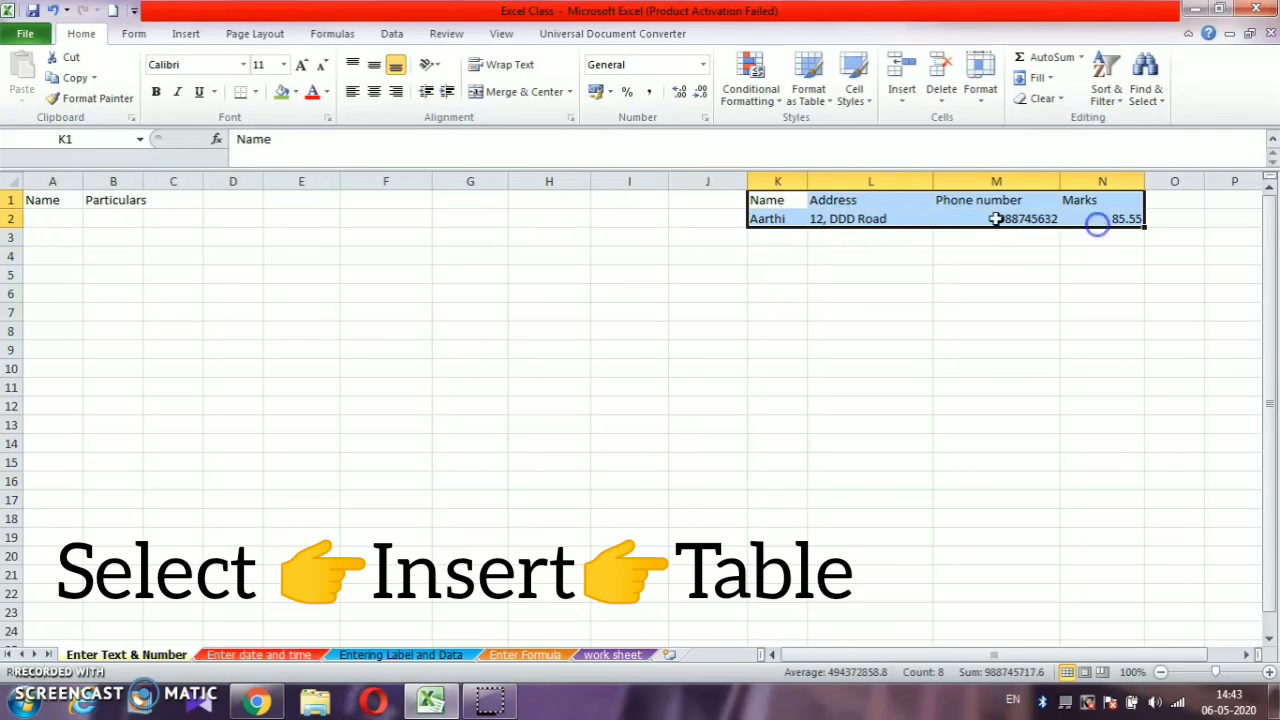
key(alt+n)
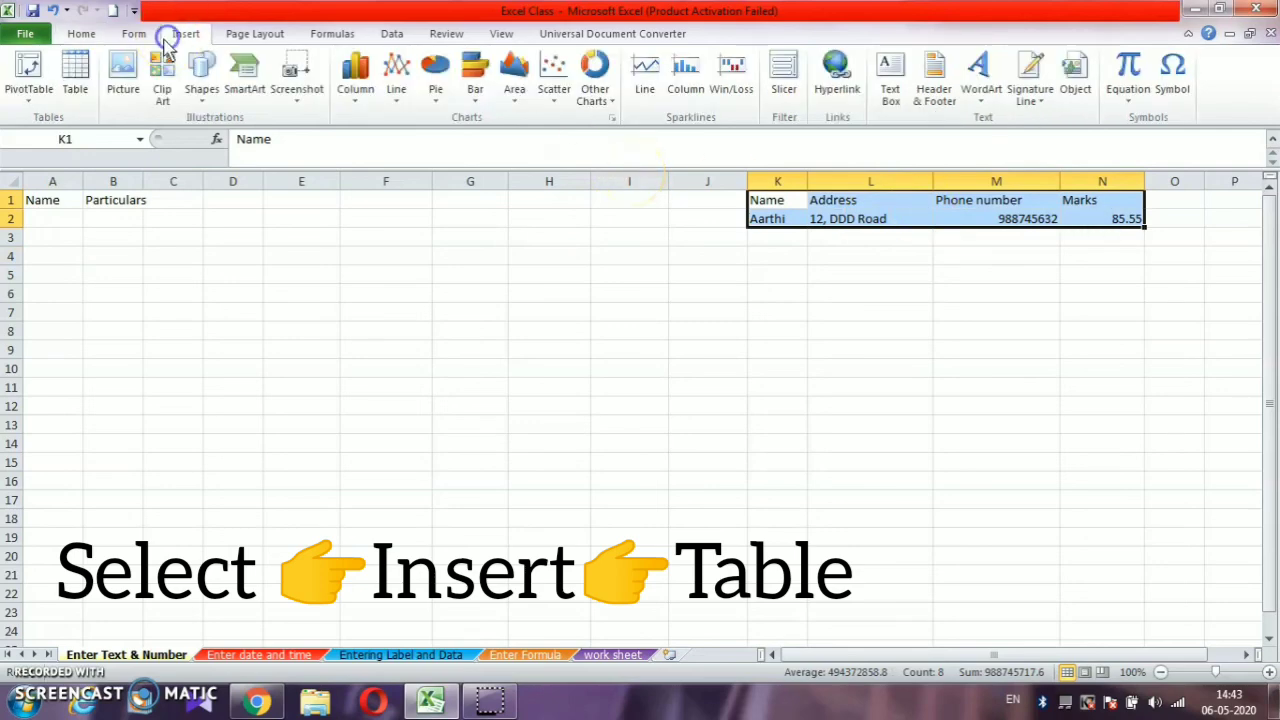
click(78, 72)
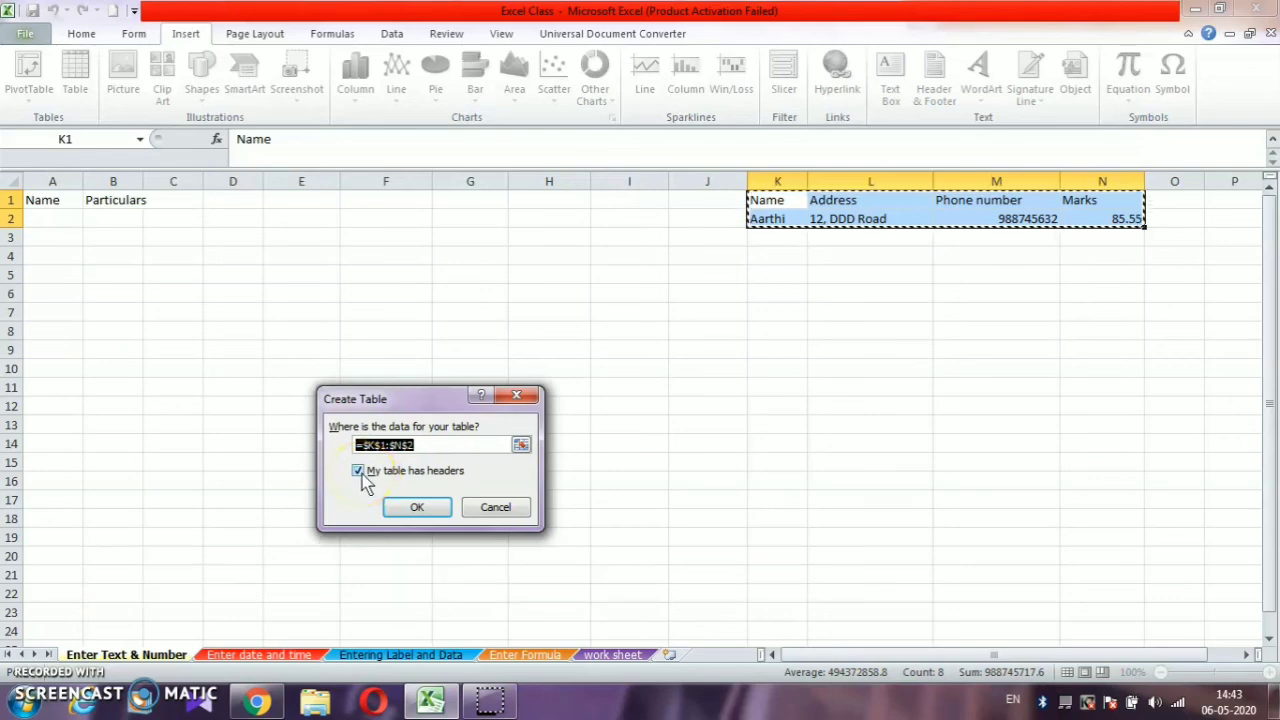
click(405, 510)
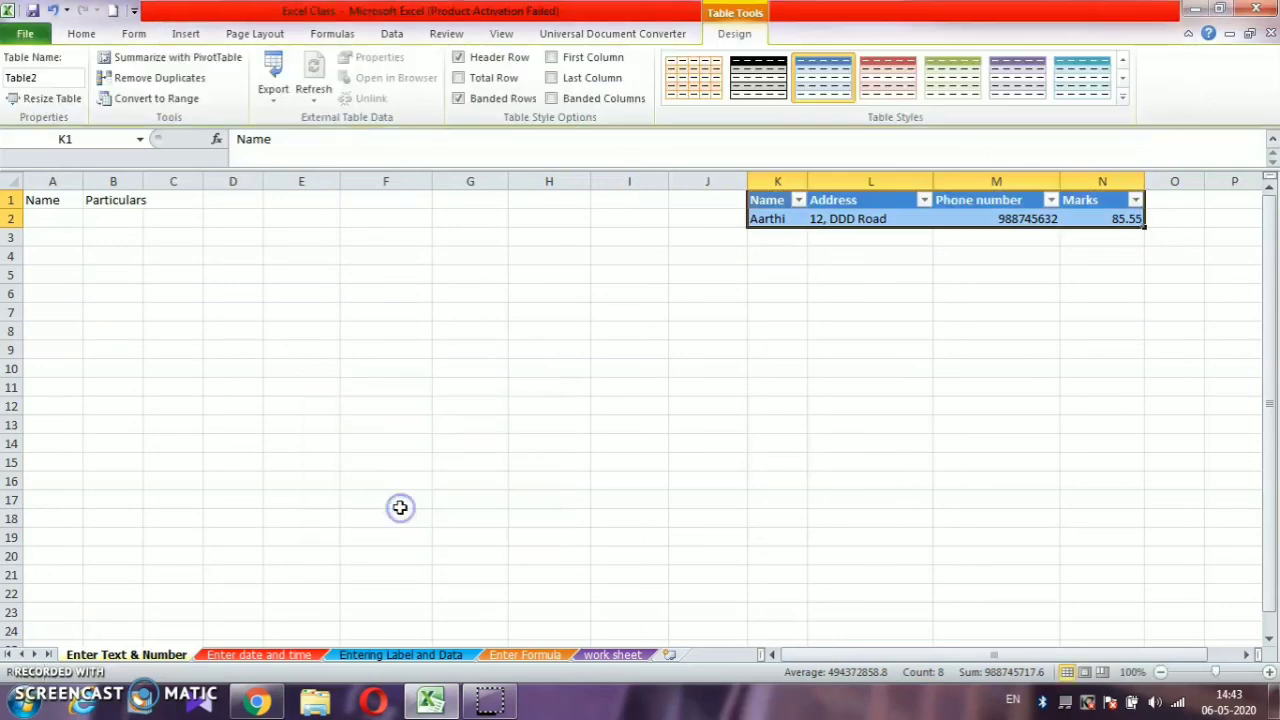
click(804, 290)
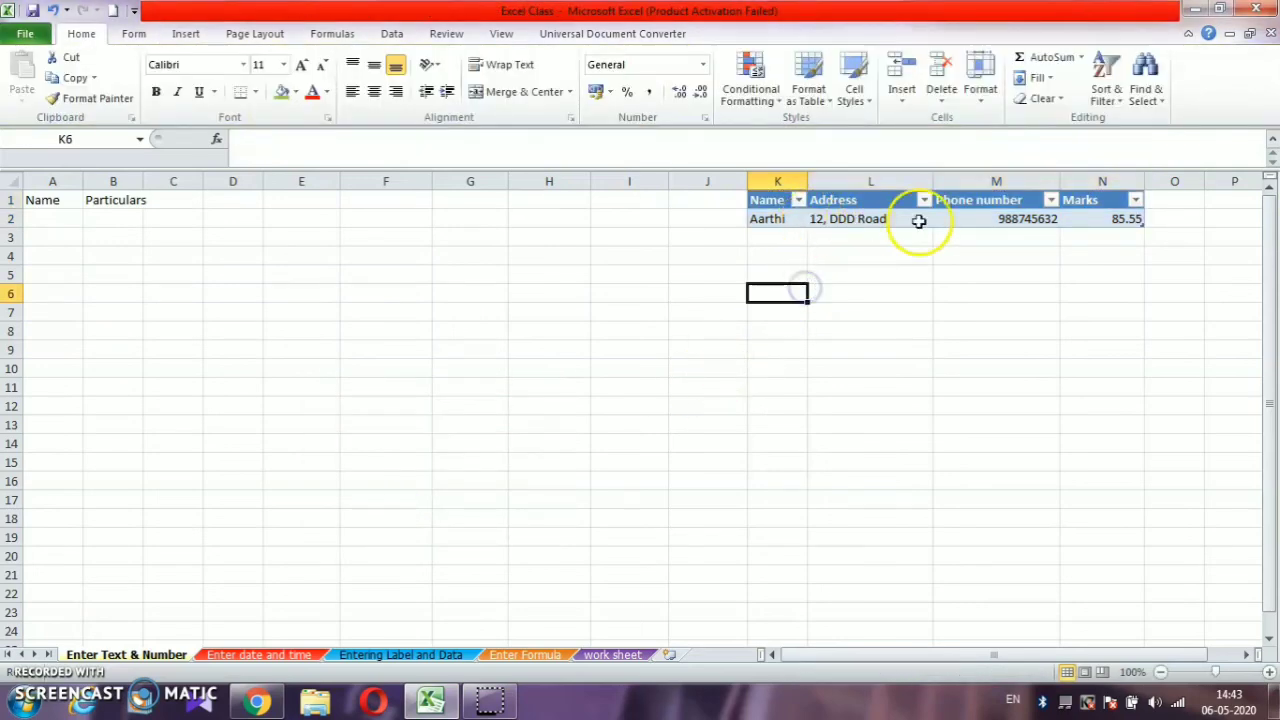